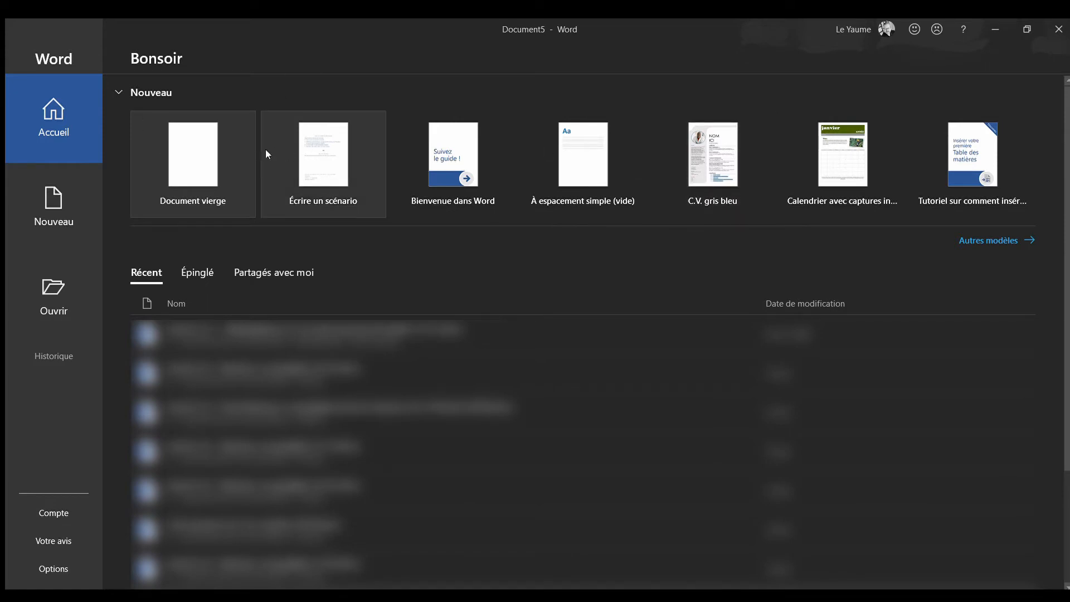
Create a blank document and generate placeholder text in it with the formula =lorem(15,5)
{"action": "left_click", "coordinate": [243, 169]}
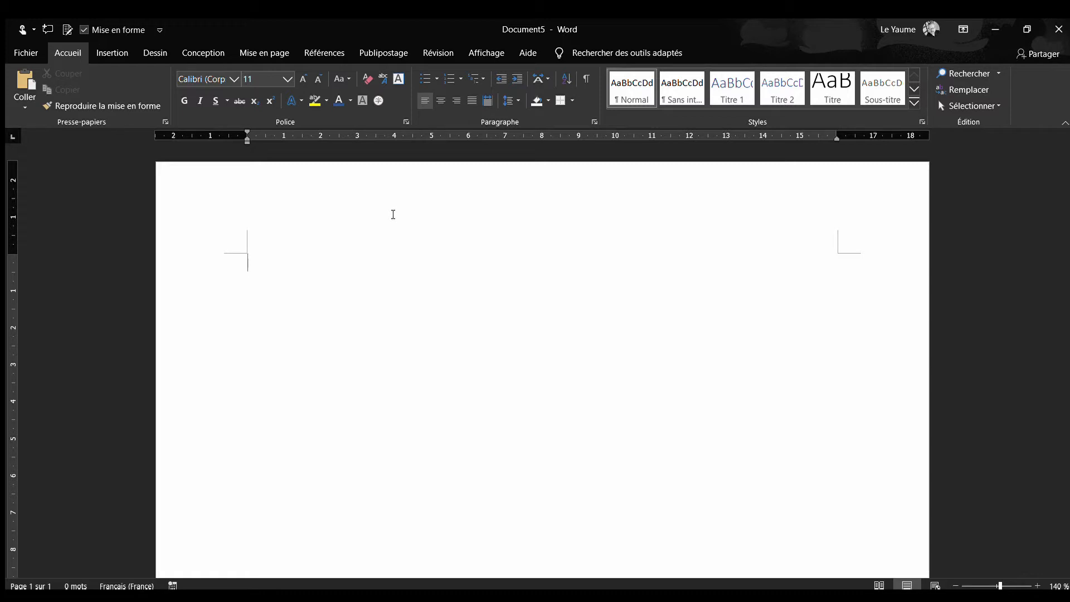
{"action": "type", "text": "="}
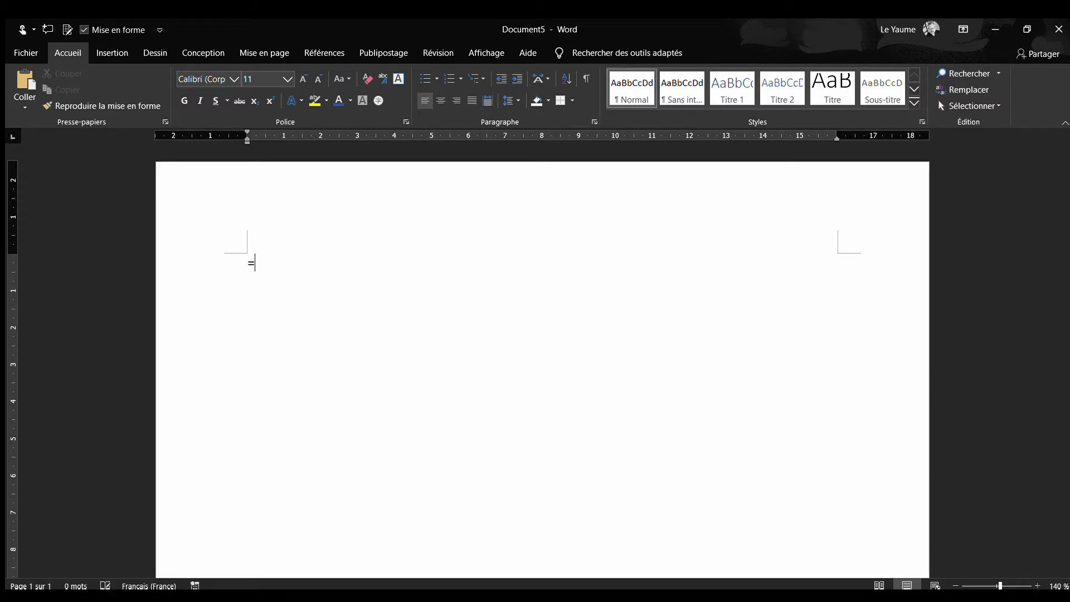
{"action": "type", "text": "lorem(15,5)"}
{"action": "key", "text": "Return"}
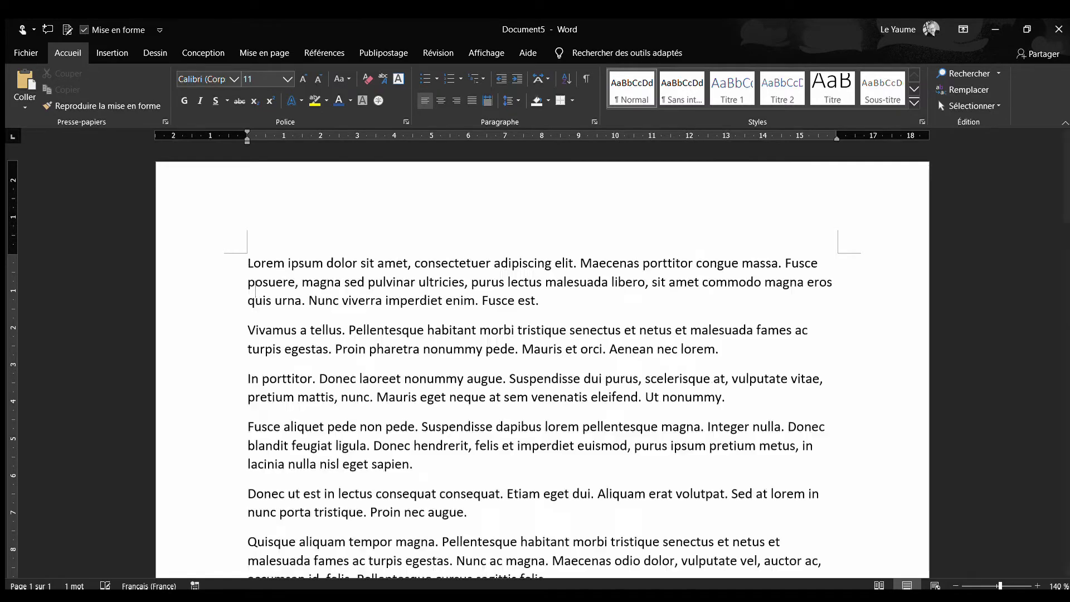
{"action": "scroll", "coordinate": [458, 278], "scroll_direction": "up", "scroll_amount": 10}
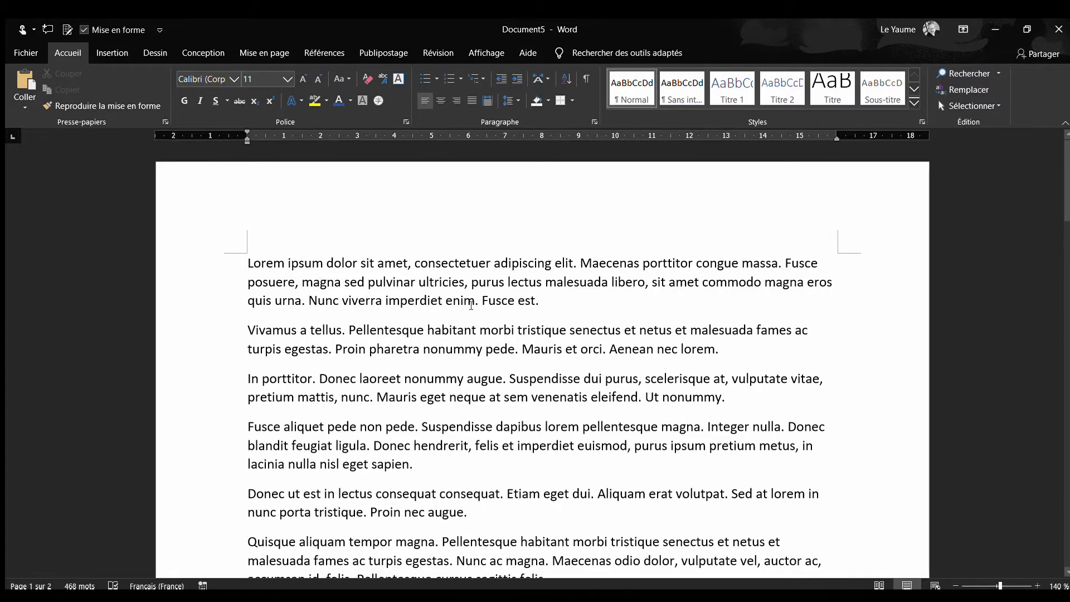
{"action": "scroll", "coordinate": [471, 305], "scroll_direction": "down", "scroll_amount": 5}
{"action": "scroll", "coordinate": [471, 305], "scroll_direction": "down", "scroll_amount": 9}
{"action": "scroll", "coordinate": [474, 305], "scroll_direction": "up", "scroll_amount": 11}
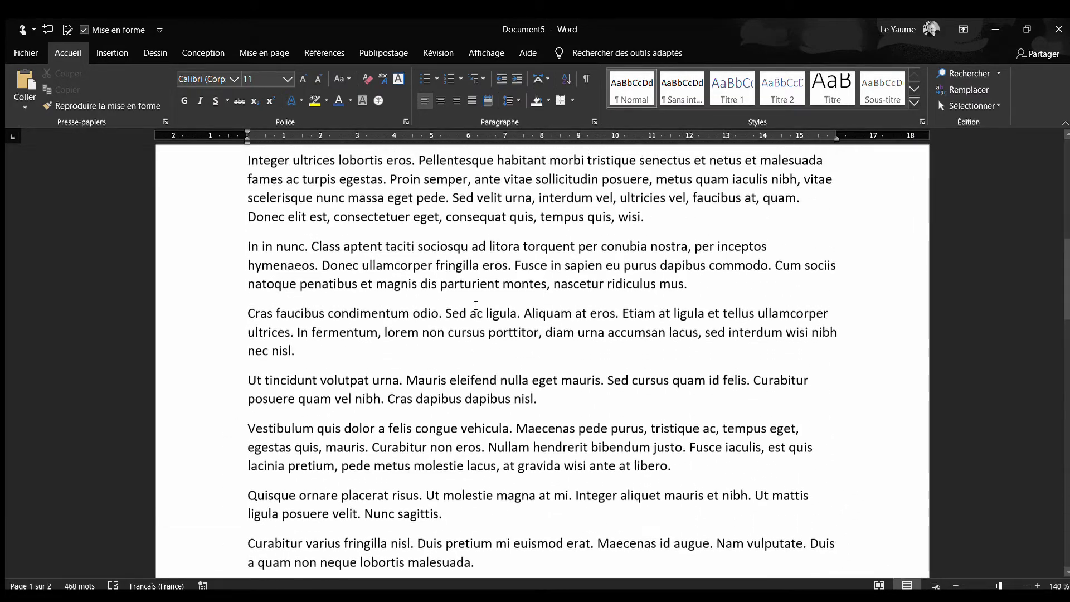
{"action": "scroll", "coordinate": [476, 305], "scroll_direction": "up", "scroll_amount": 2}
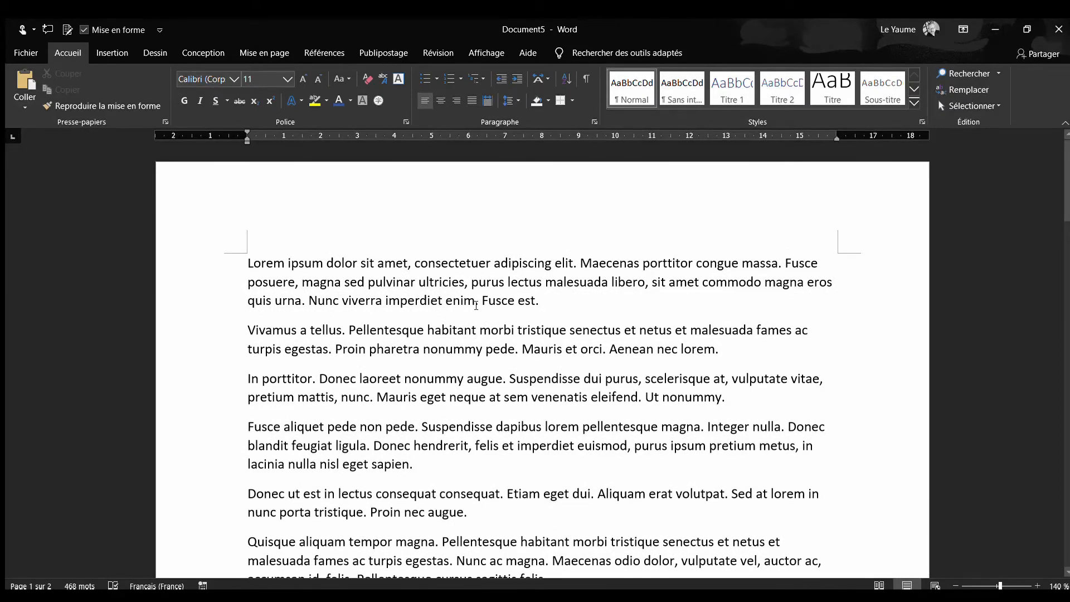
Delete all the placeholder text from the document
{"action": "left_click", "coordinate": [330, 247]}
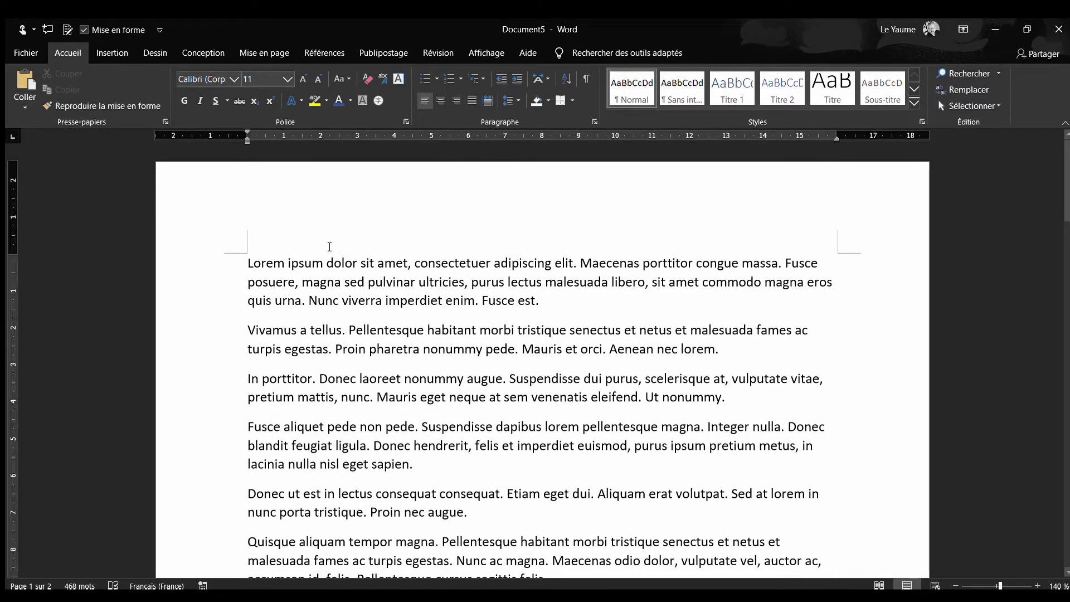
{"action": "left_click", "coordinate": [249, 263]}
{"action": "key", "text": "ctrl+a"}
{"action": "key", "text": "Delete"}
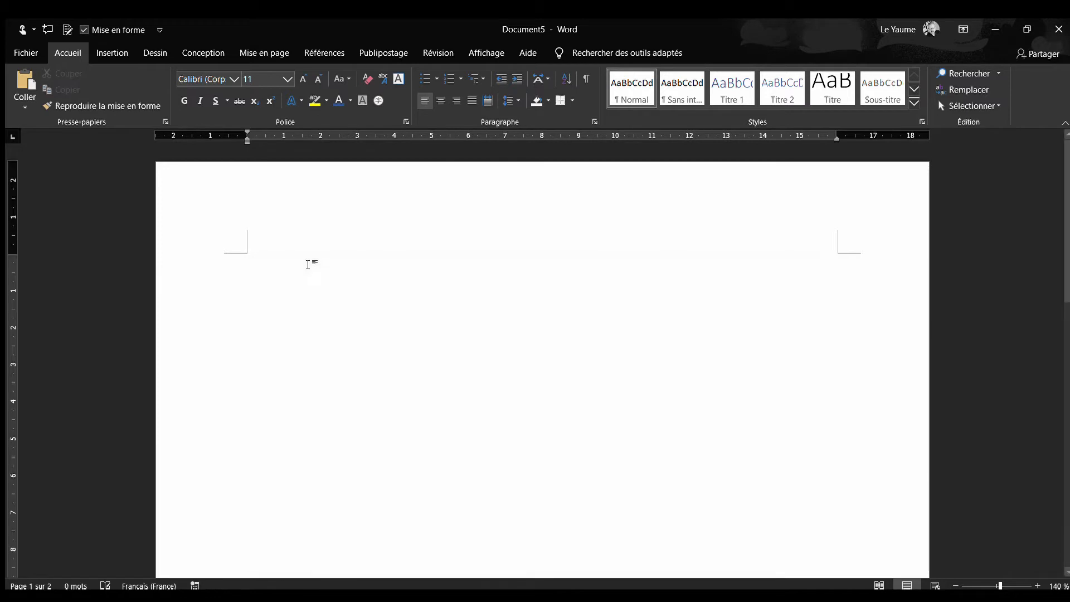
Enter the section titles "Introduction" and "Définition des objectifs" on separate lines
{"action": "type", "text": "In"}
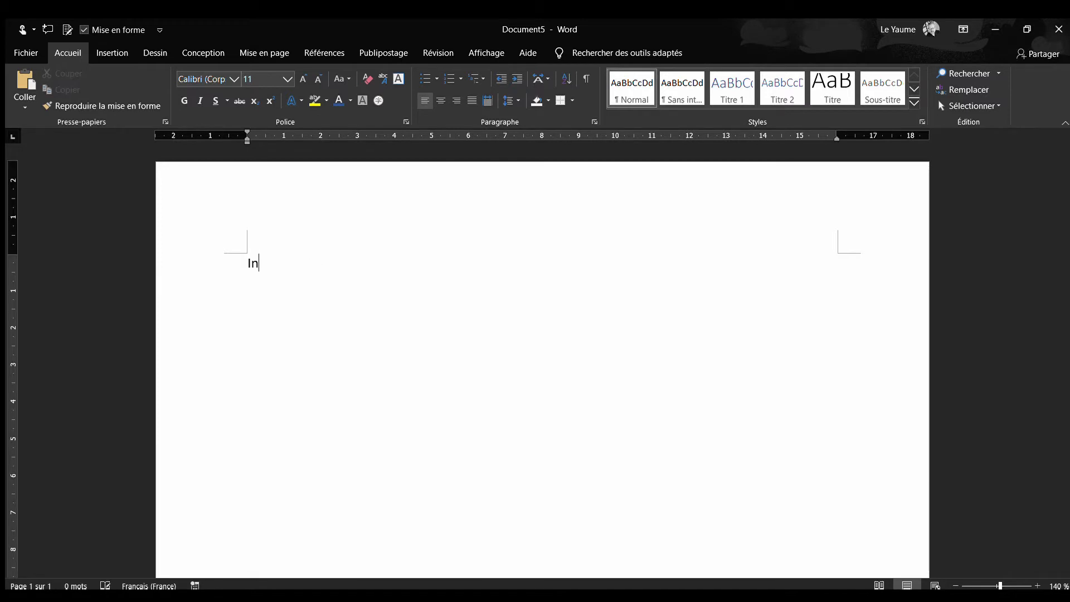
{"action": "type", "text": "troduction"}
{"action": "type", "text": "Définiti"}
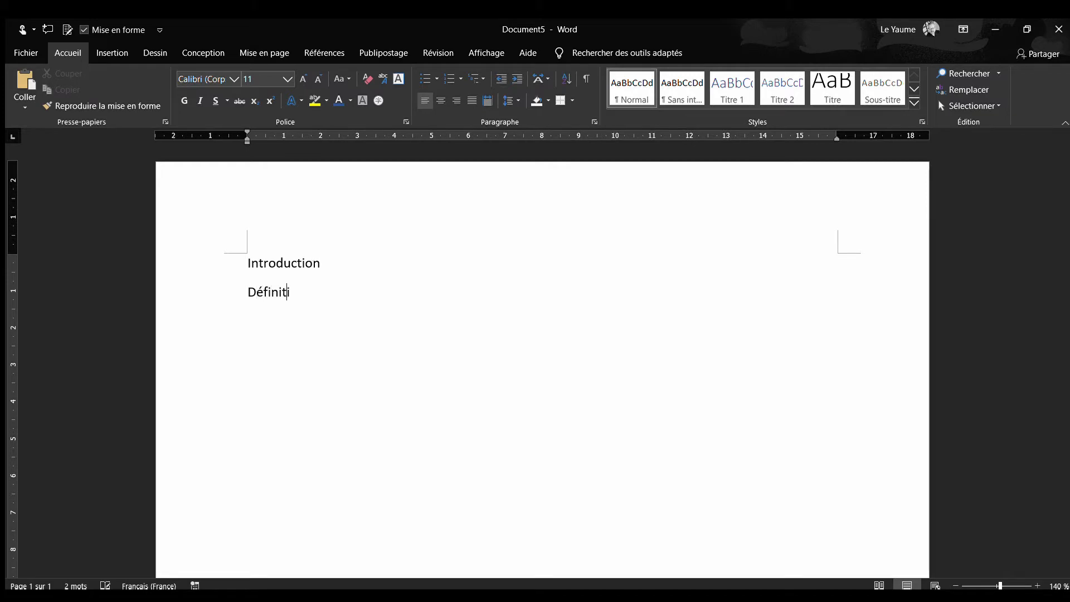
{"action": "type", "text": "on des objectifs "}
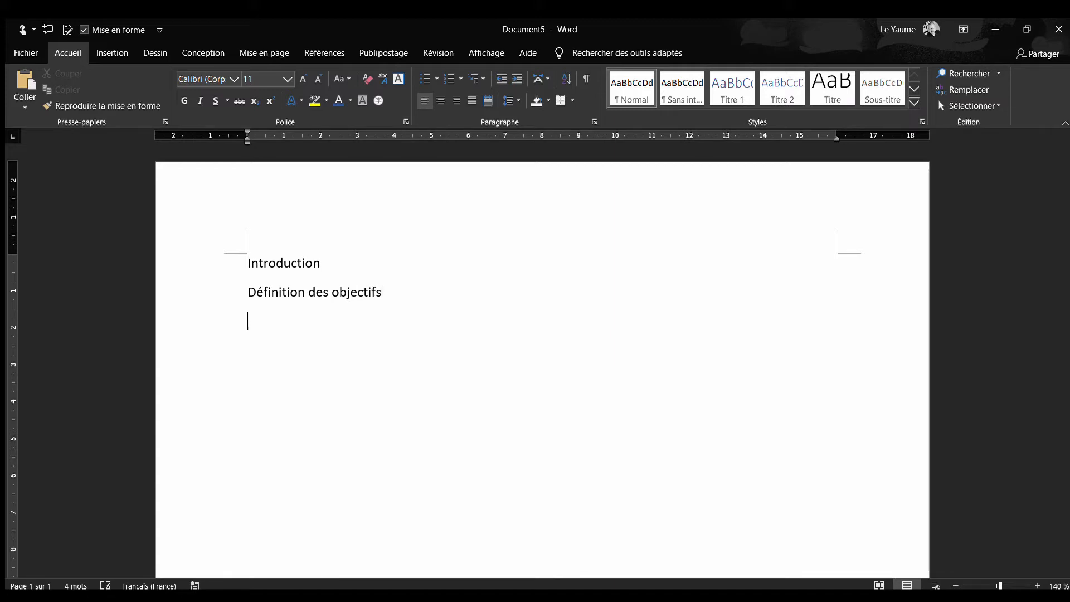
{"action": "type", "text": "Description fonctionn"}
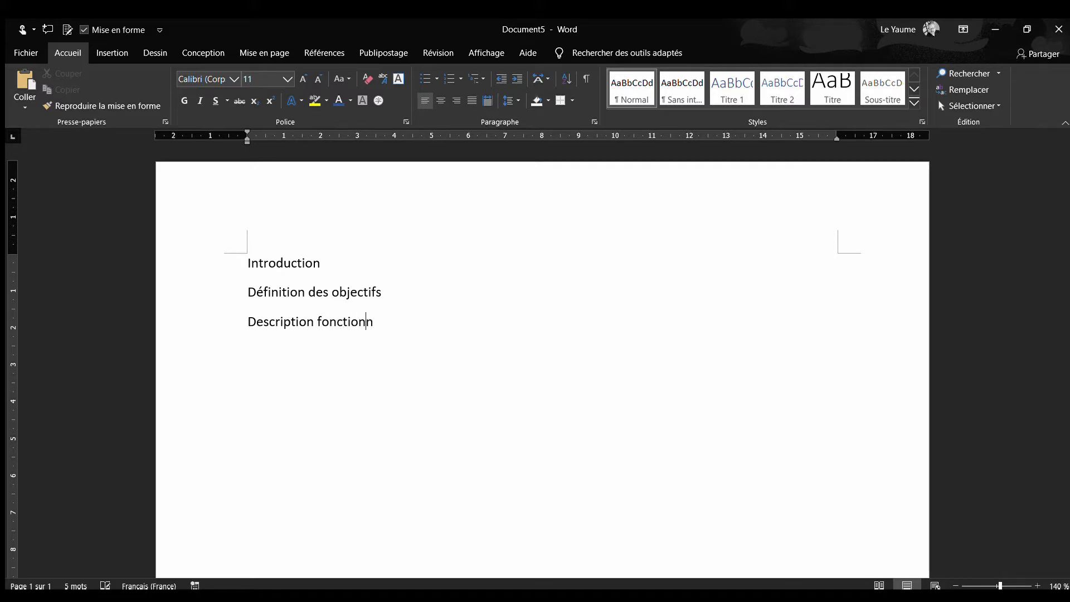
{"action": "type", "text": "elle "}
{"action": "type", "text": "Description"}
{"action": "type", "text": " technique "}
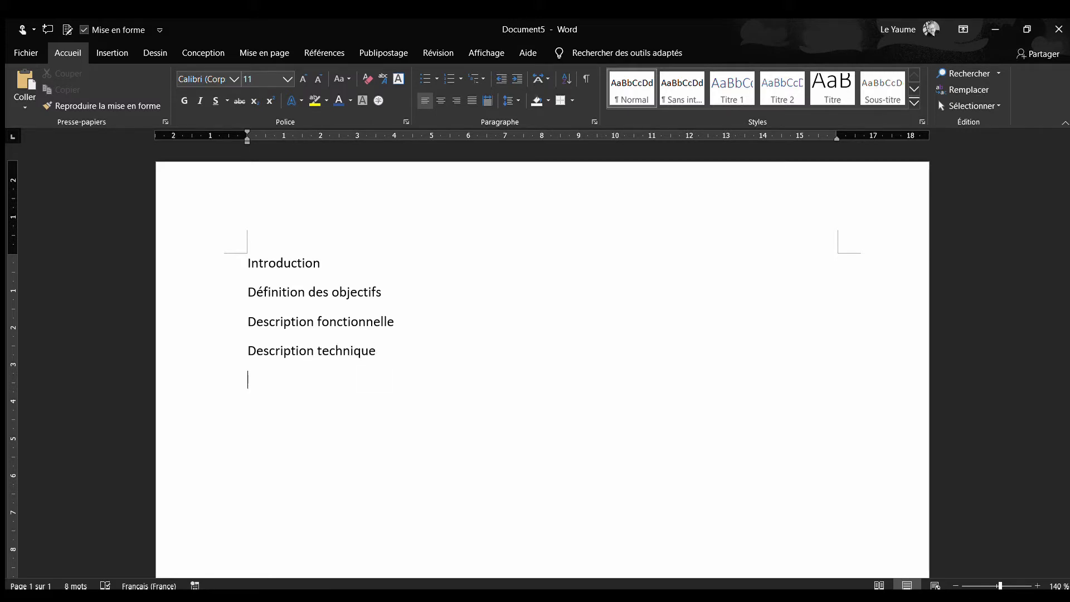
{"action": "type", "text": "Conclusion"}
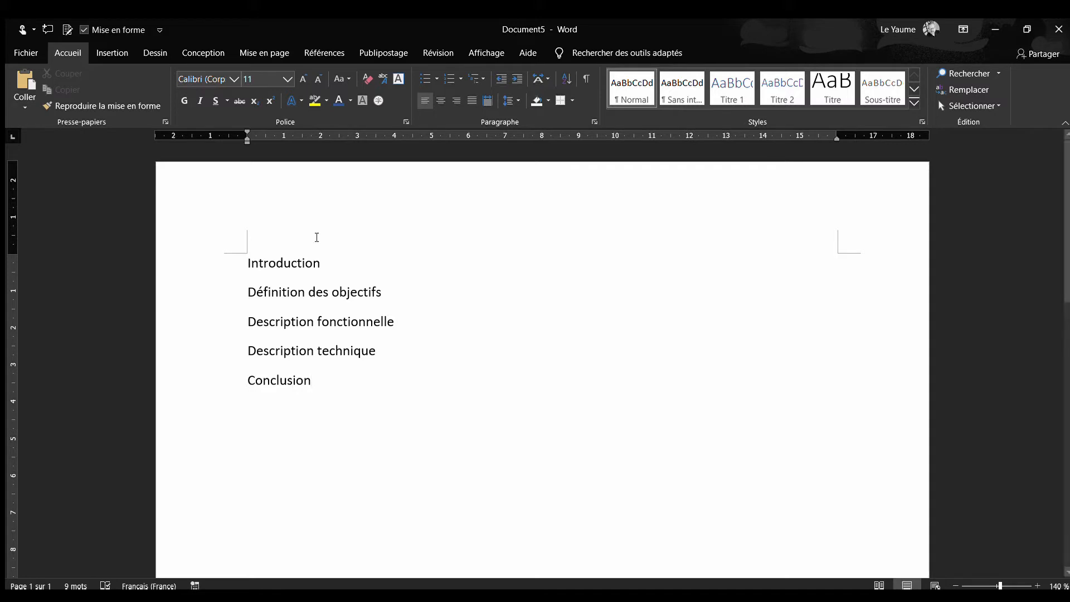
Insert the subsection titles "Cas d'utilisation" and "Scénarii" on separate lines below "Description fonctionnelle"
{"action": "left_click", "coordinate": [417, 321]}
{"action": "key", "text": "Return"}
{"action": "type", "text": "Cas"}
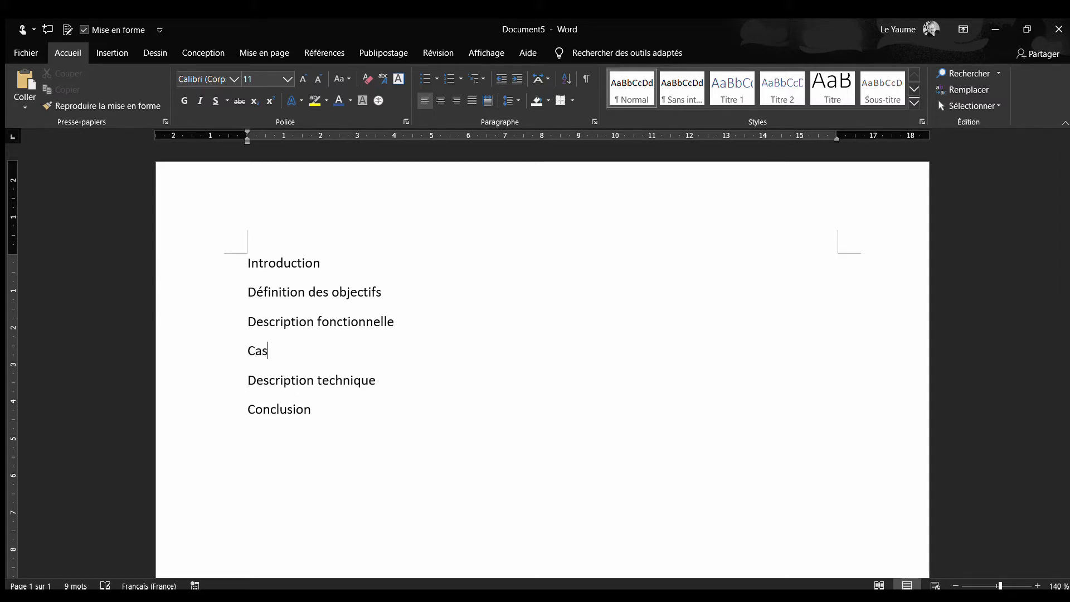
{"action": "type", "text": " d'utilisation"}
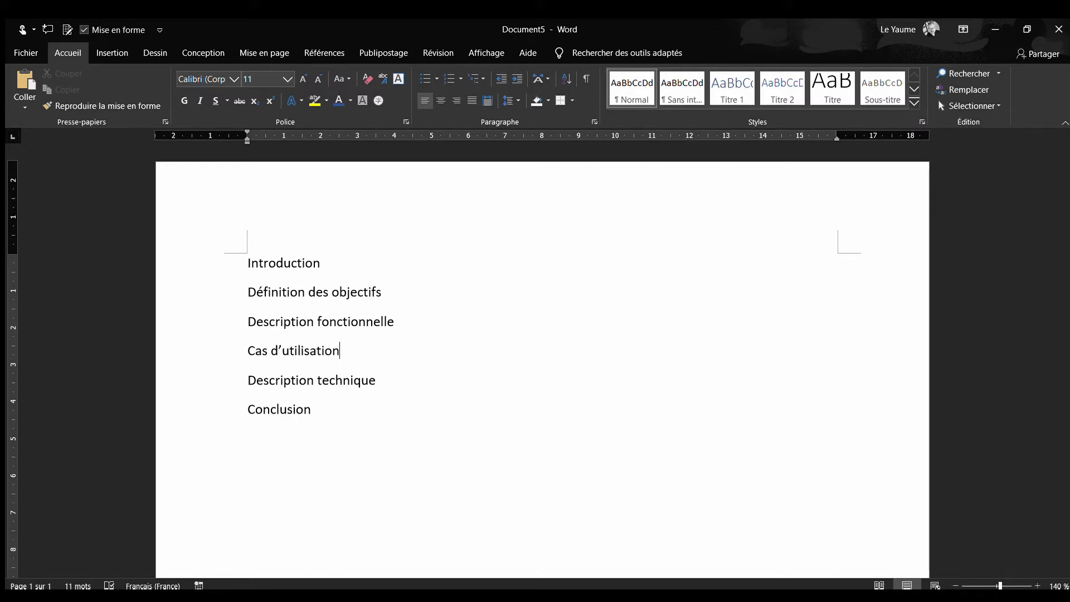
{"action": "key", "text": "Return"}
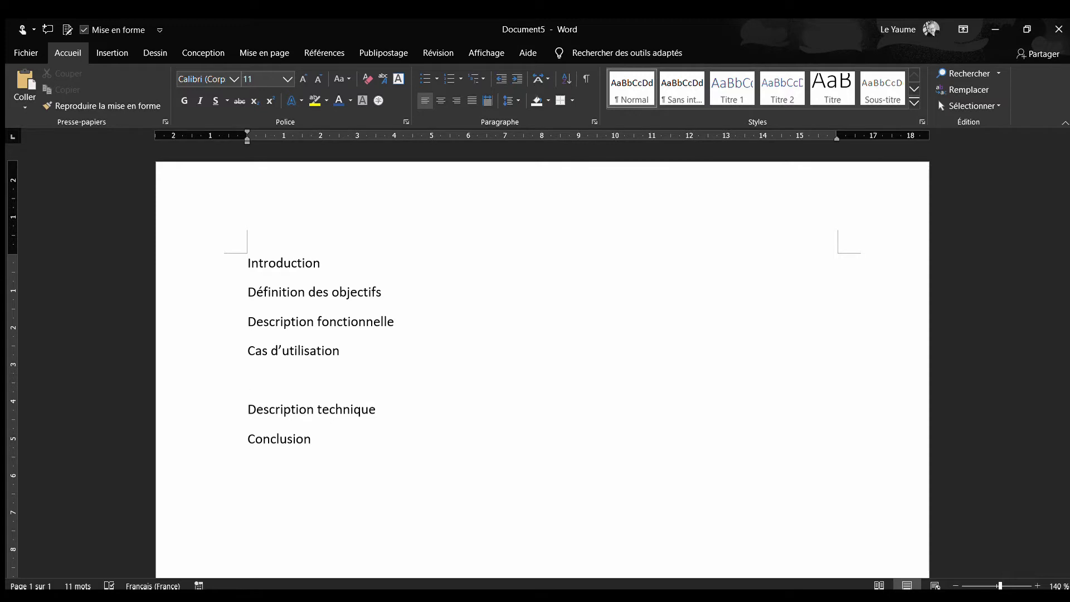
{"action": "type", "text": "Scénarii"}
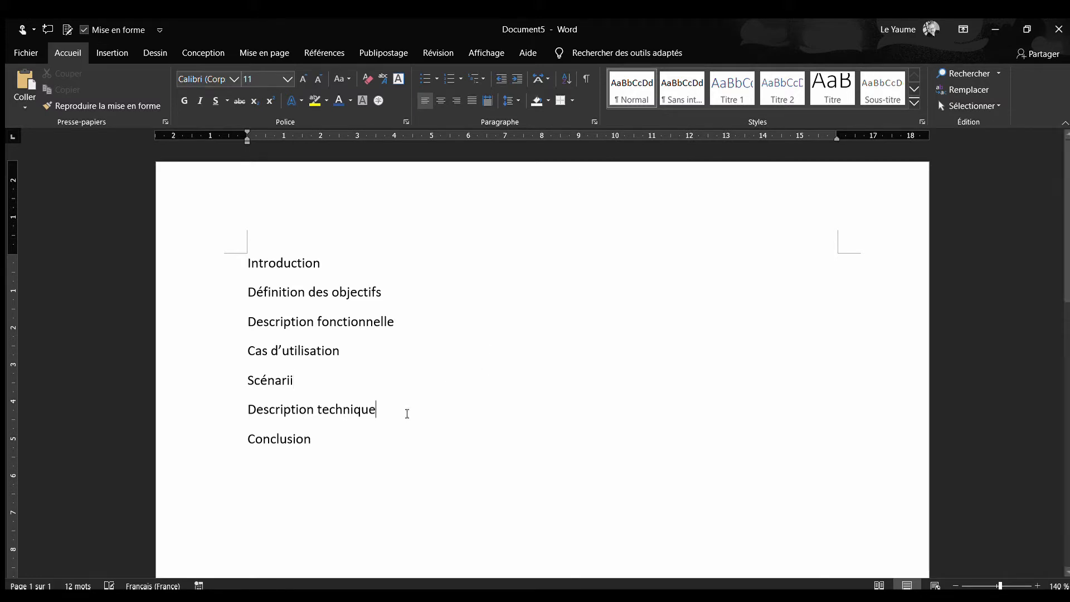
Insert the titles "Modélisation", "Traitements" and "Interfaces" on separate lines between "Description technique" and "Conclusion"
{"action": "key", "text": "Return"}
{"action": "type", "text": "Modé"}
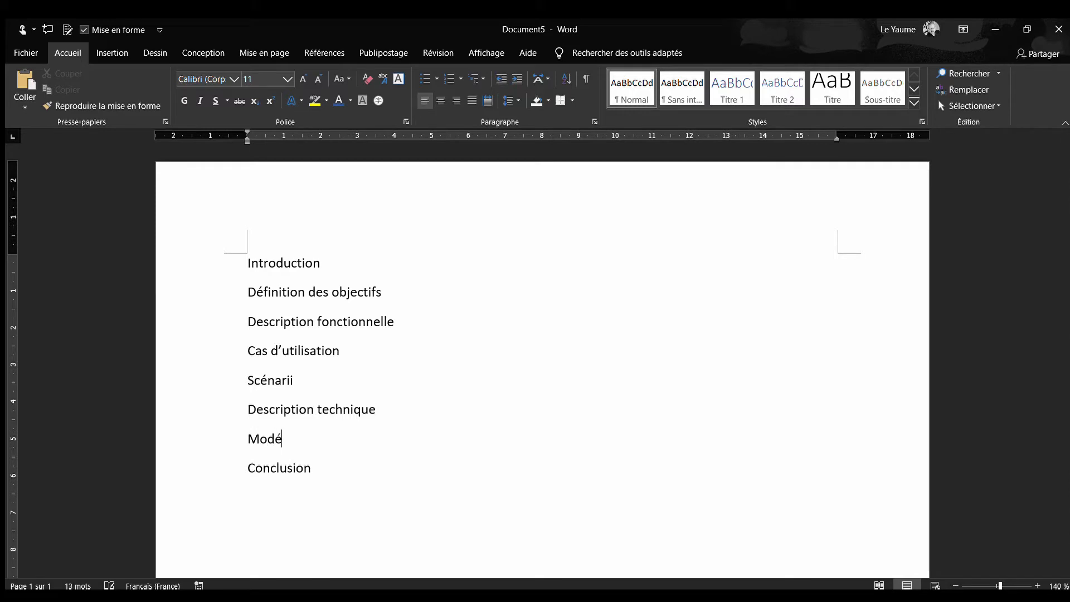
{"action": "type", "text": "lisation"}
{"action": "key", "text": "Return"}
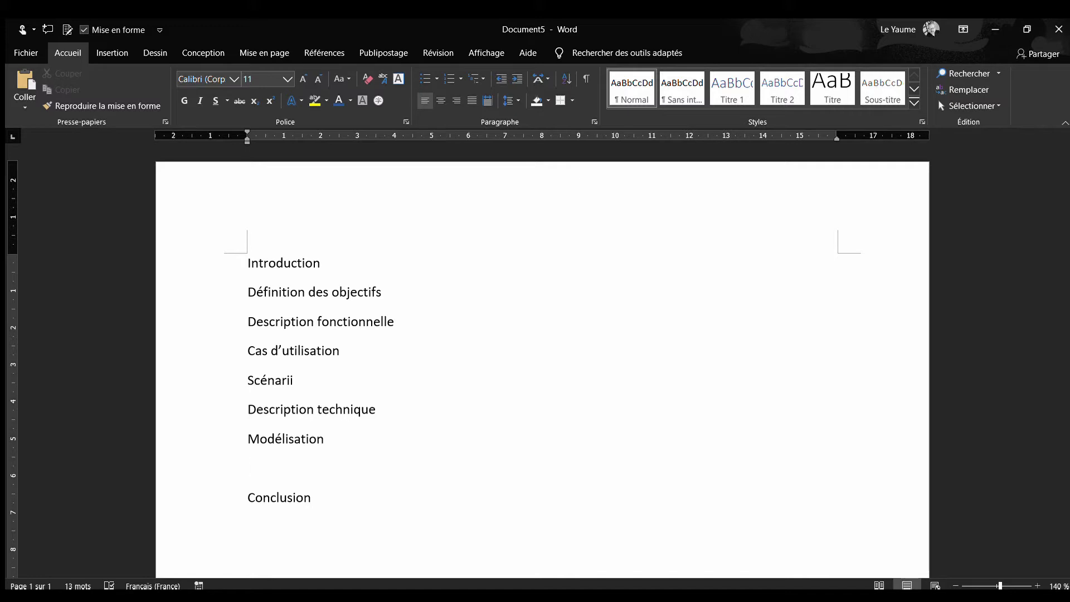
{"action": "type", "text": "Traitements"}
{"action": "key", "text": "Return"}
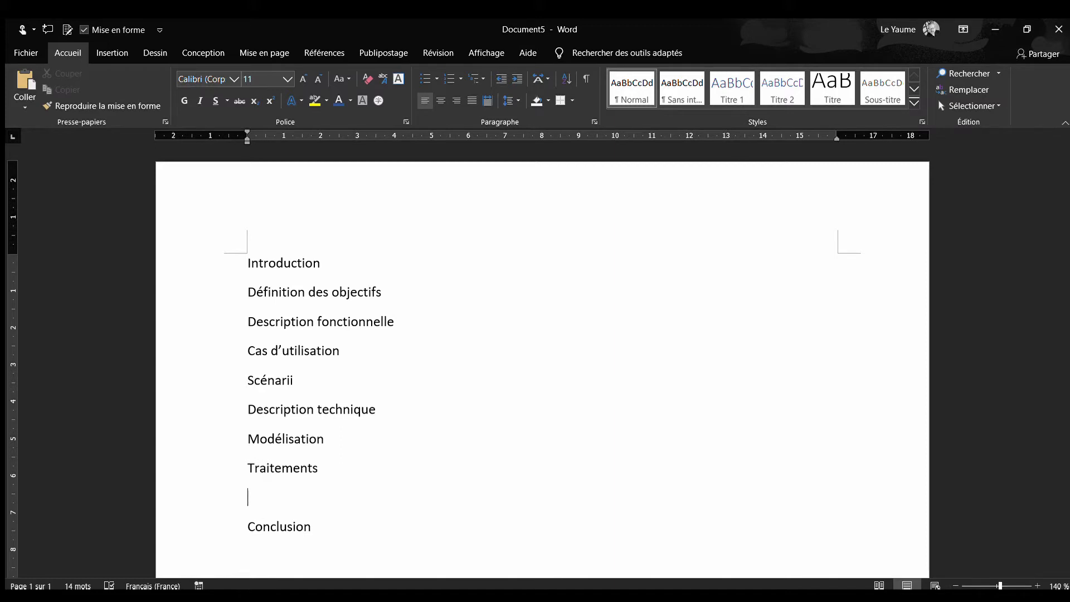
{"action": "type", "text": "Interfaces"}
Indent the "Cas d'utilisation" and "Scénarii" lines one level under "Description fonctionnelle"
{"action": "left_click_drag", "start_coordinate": [354, 382], "coordinate": [234, 335]}
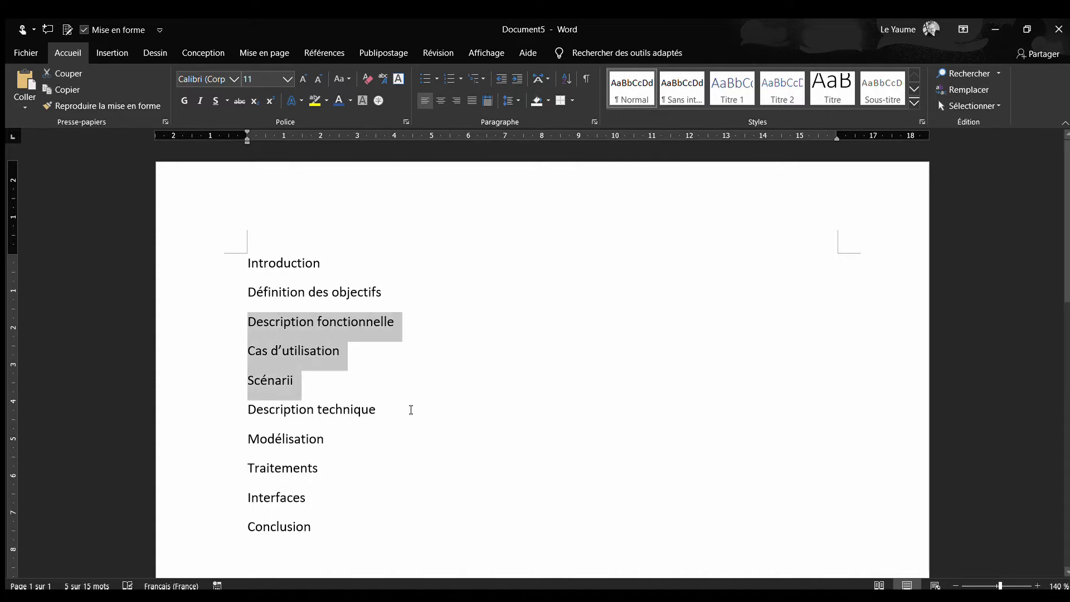
{"action": "left_click_drag", "start_coordinate": [318, 380], "coordinate": [195, 358]}
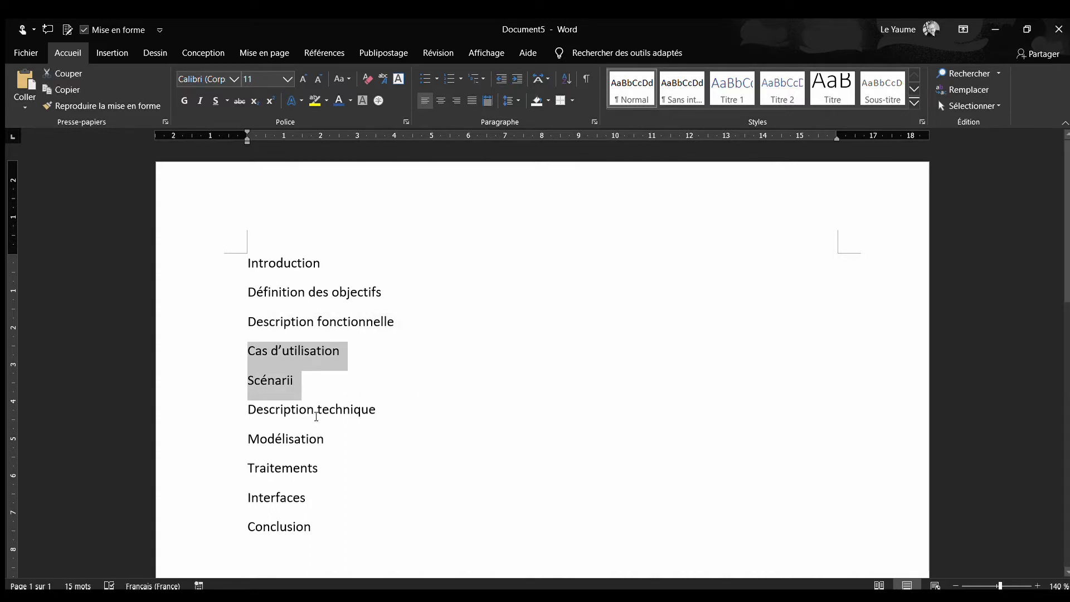
{"action": "key", "text": "Tab"}
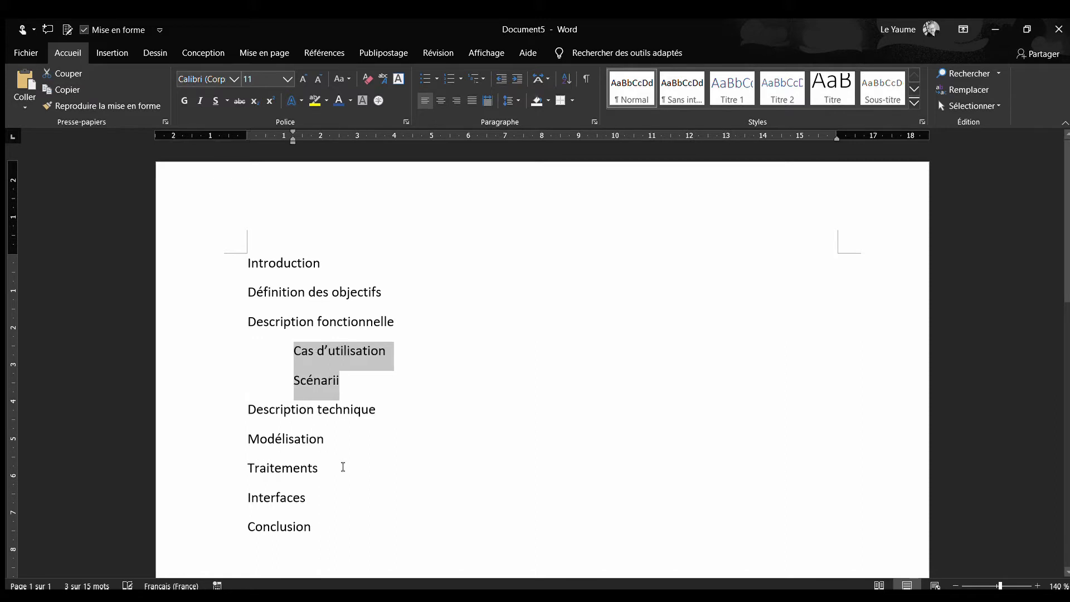
Indent the "Modélisation" and "Traitements" lines one level under "Description technique"
{"action": "left_click_drag", "start_coordinate": [322, 468], "coordinate": [249, 446]}
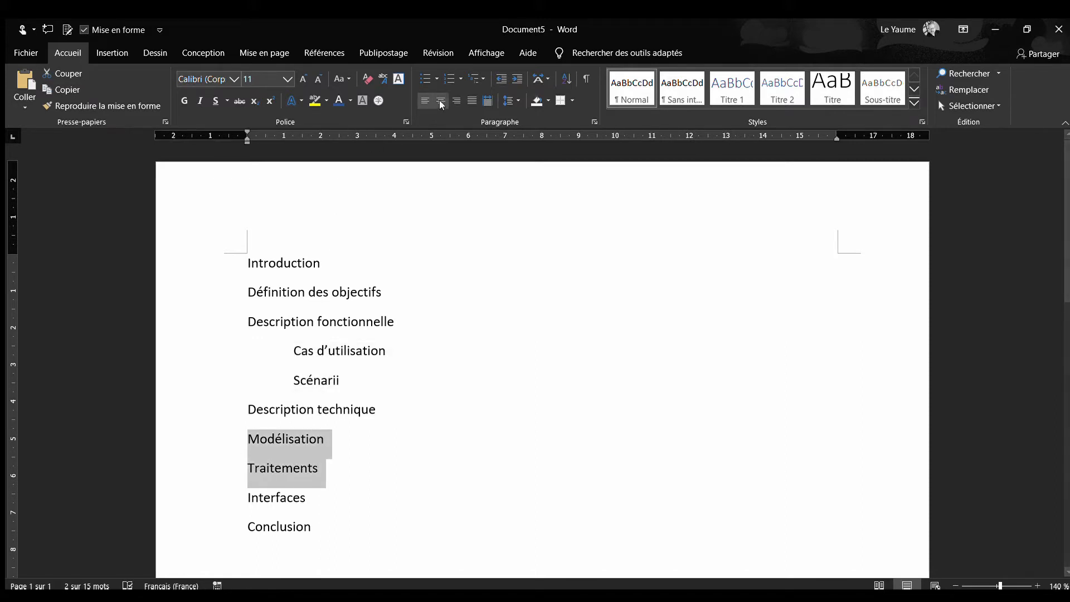
{"action": "left_click", "coordinate": [509, 79]}
{"action": "left_click", "coordinate": [430, 444]}
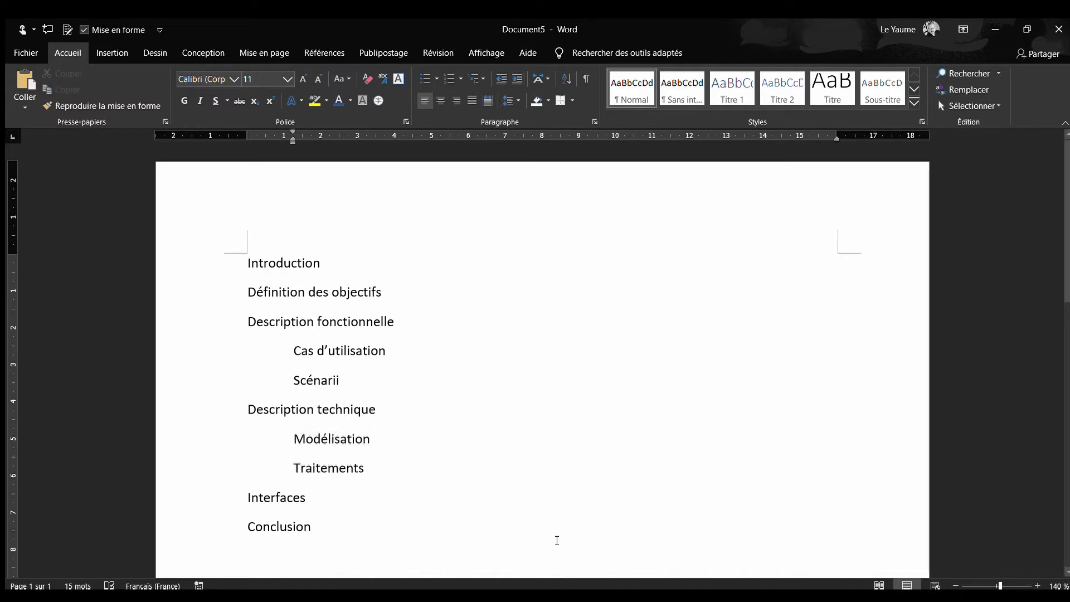
Generate placeholder text below "Introduction" with =lorem(3,4) and remove the extra empty paragraph after it
{"action": "left_click", "coordinate": [342, 264]}
{"action": "key", "text": "Return"}
{"action": "type", "text": "=lot"}
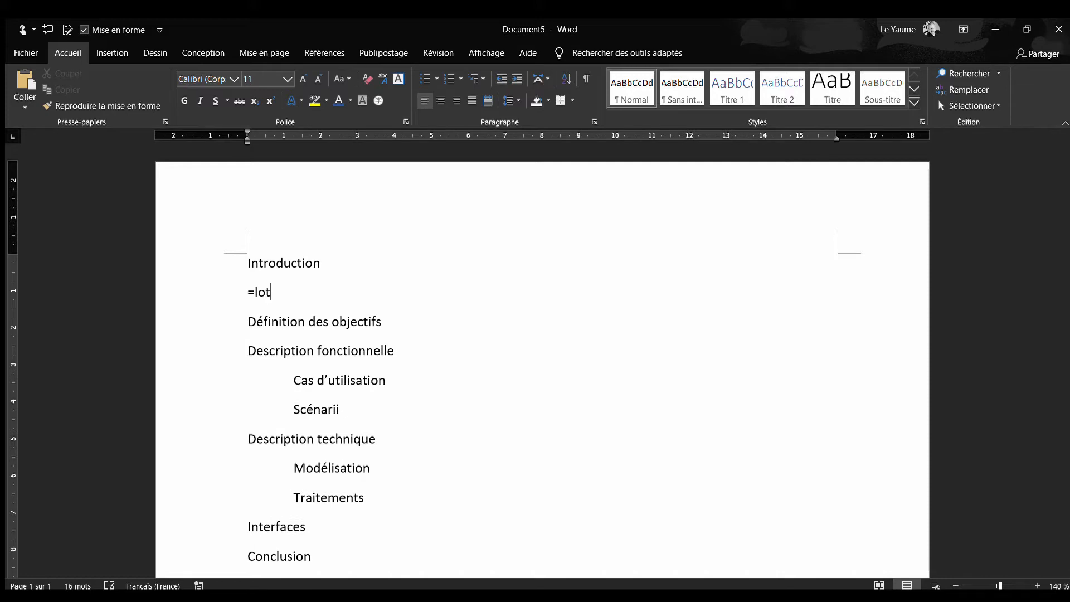
{"action": "key", "text": "BackSpace"}
{"action": "type", "text": "rem(3,4)"}
{"action": "key", "text": "Return"}
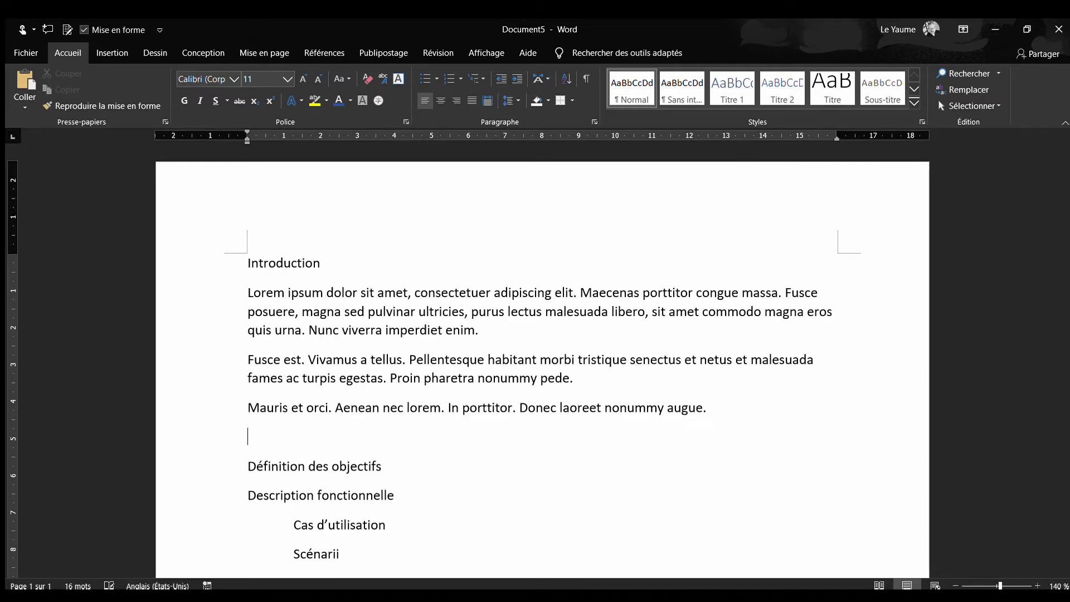
{"action": "key", "text": "BackSpace"}
Generate placeholder text below "Définition des objectifs" with =lorem(3,2) and remove the extra empty paragraph after it
{"action": "scroll", "coordinate": [557, 348], "scroll_direction": "down", "scroll_amount": 3}
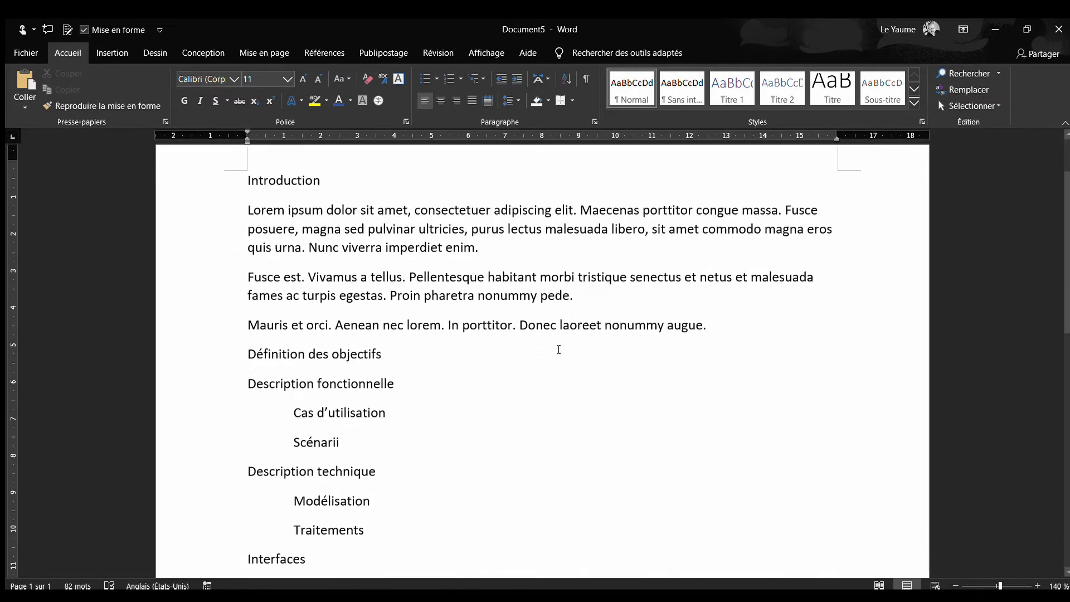
{"action": "left_click", "coordinate": [447, 339]}
{"action": "key", "text": "Return"}
{"action": "type", "text": "=lorem("}
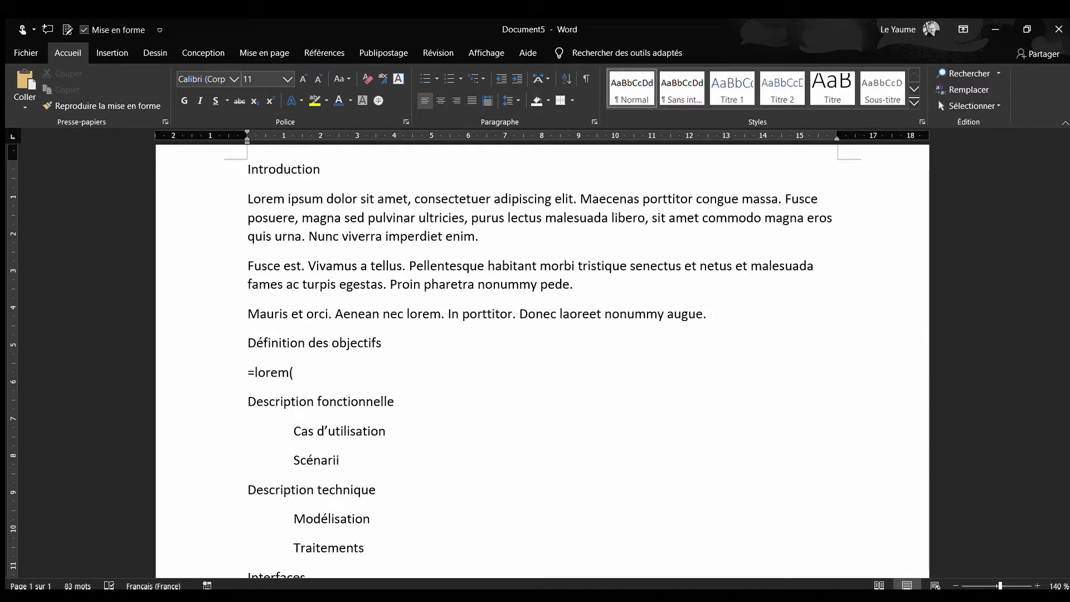
{"action": "type", "text": "3,2)"}
{"action": "key", "text": "Return"}
{"action": "key", "text": "BackSpace"}
Add unindented placeholder text below "Cas d'utilisation" with =lorem(3,2) and remove the extra empty paragraph after it
{"action": "scroll", "coordinate": [446, 419], "scroll_direction": "down", "scroll_amount": 3}
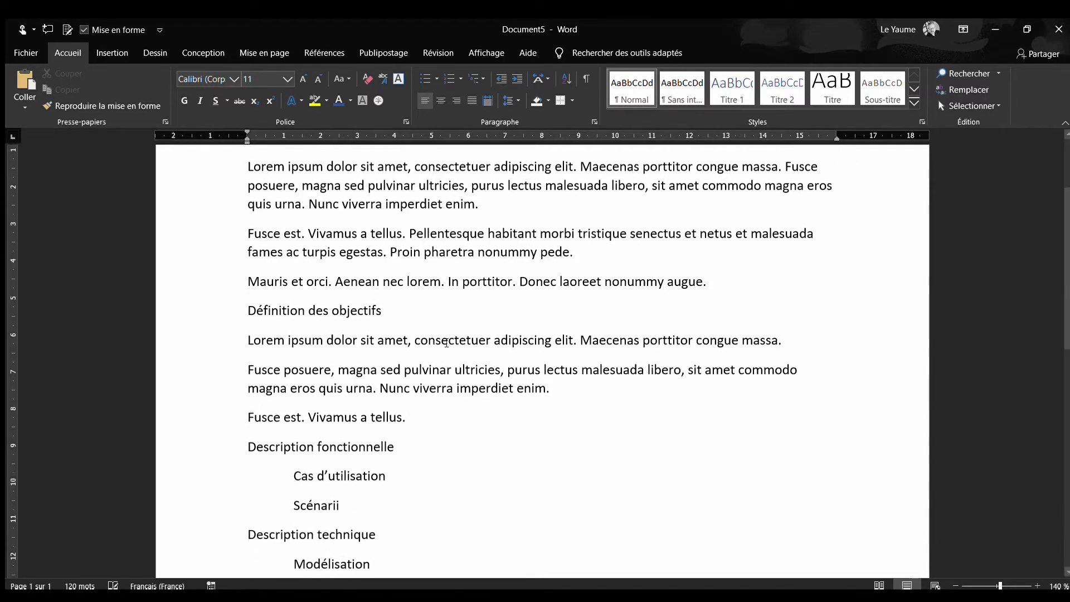
{"action": "left_click", "coordinate": [442, 419]}
{"action": "key", "text": "Return"}
{"action": "key", "text": "BackSpace"}
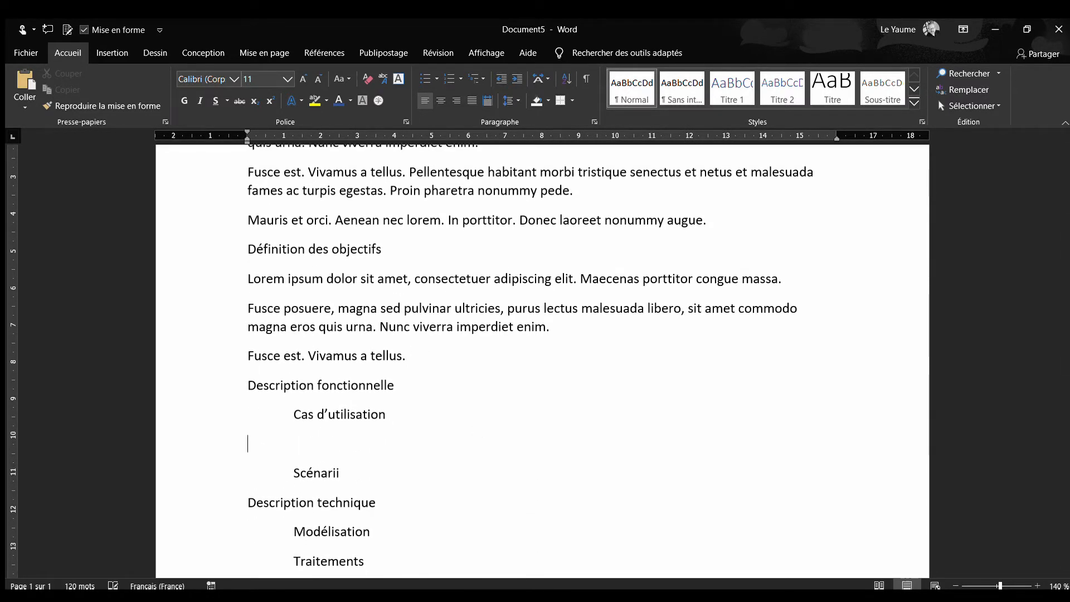
{"action": "type", "text": "=lorem("}
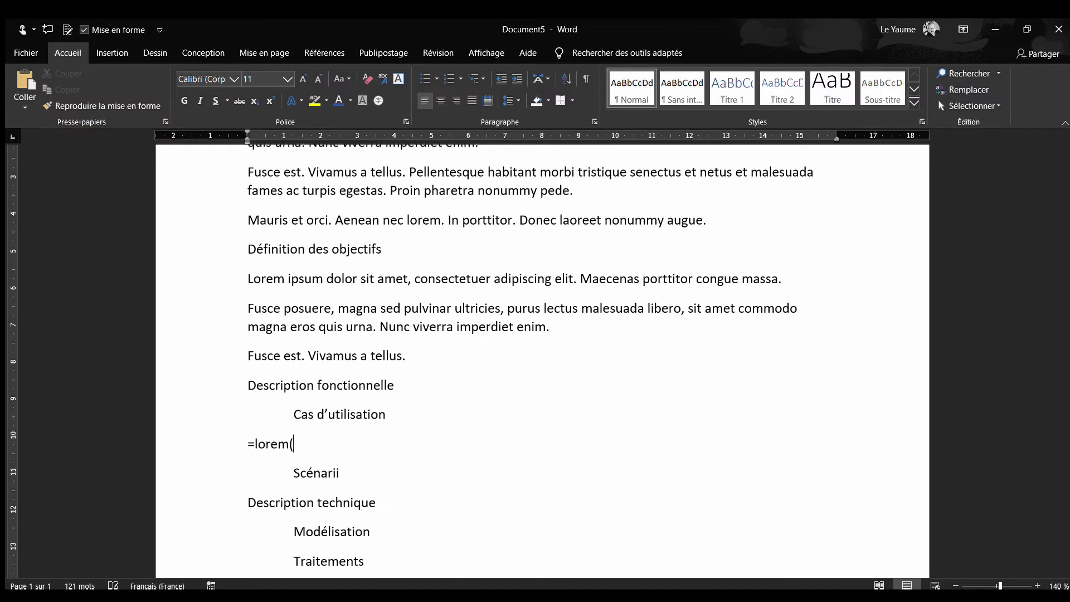
{"action": "type", "text": "3,2)"}
{"action": "key", "text": "Return"}
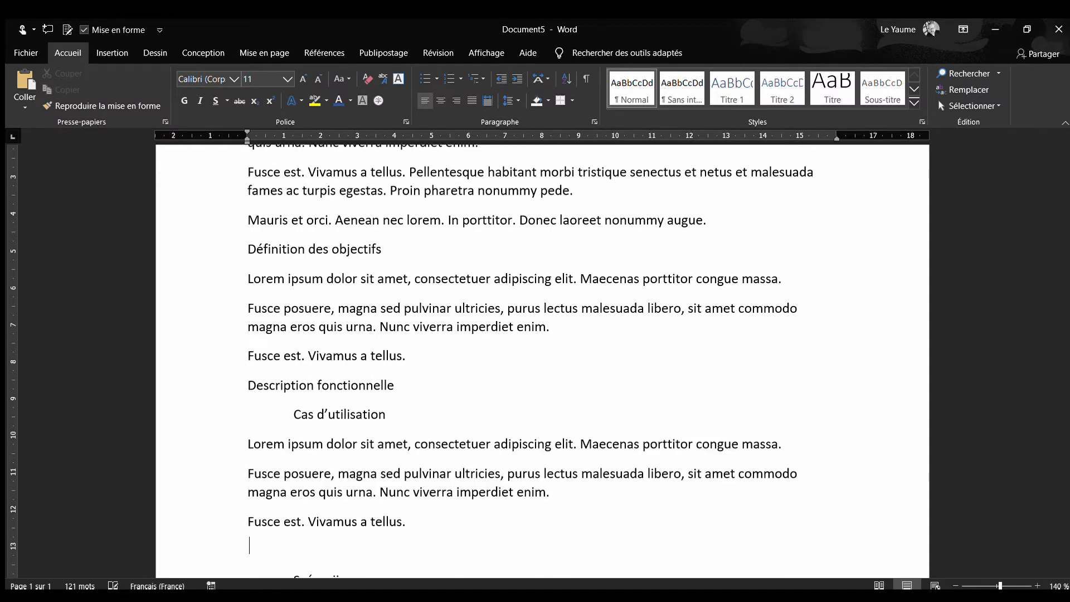
{"action": "key", "text": "BackSpace"}
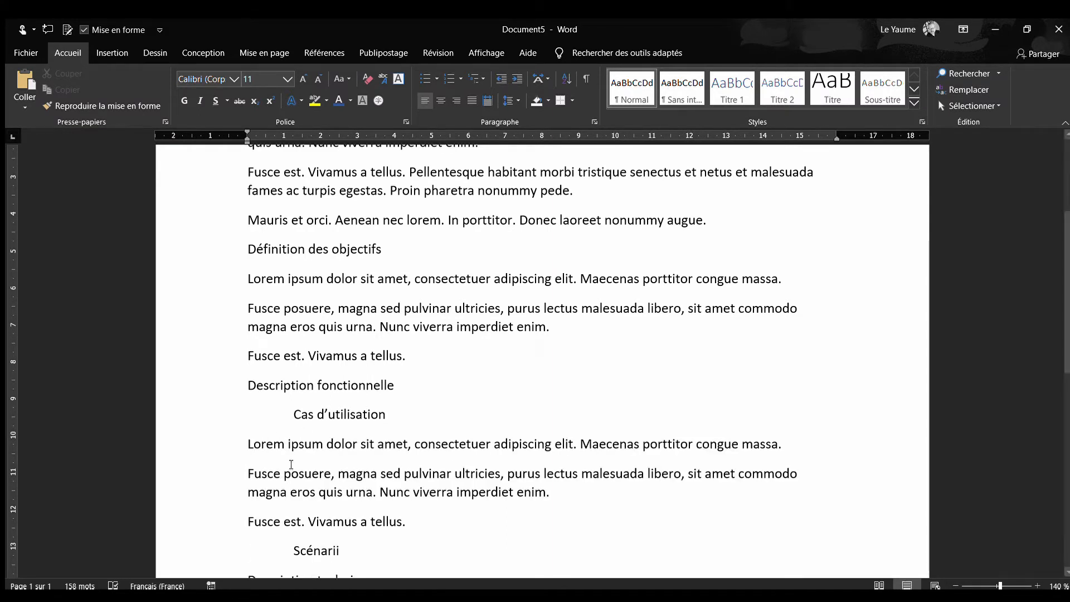
Copy the three placeholder paragraphs under "Cas d'utilisation" to an unindented position below "Scénarii" and remove the extra empty paragraph after them
{"action": "left_click", "coordinate": [248, 444], "text": "shift"}
{"action": "key", "text": "ctrl+c"}
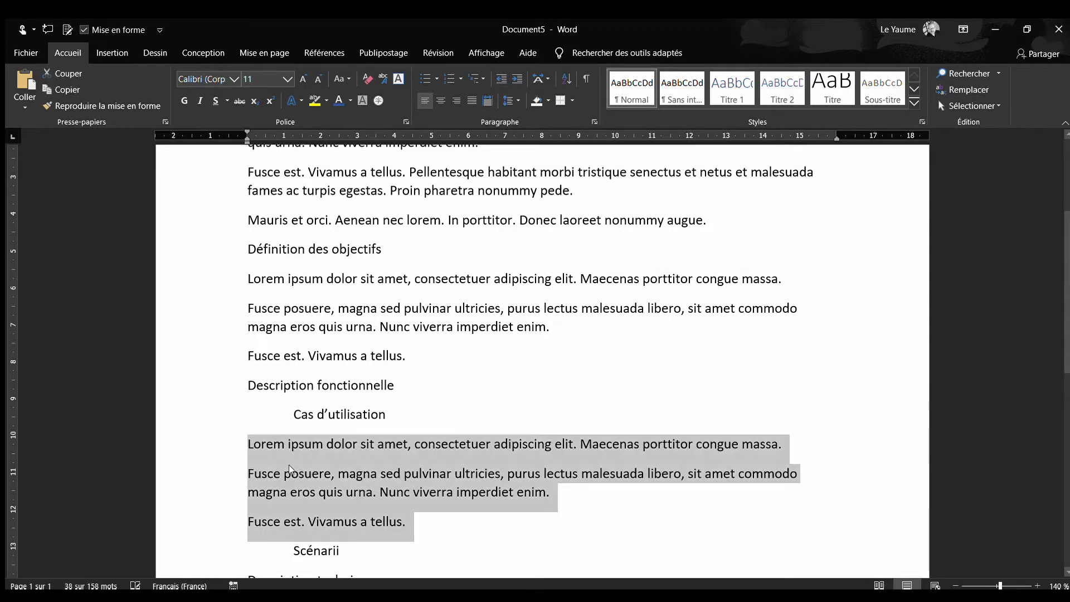
{"action": "scroll", "coordinate": [350, 466], "scroll_direction": "down", "scroll_amount": 1, "text": "ctrl"}
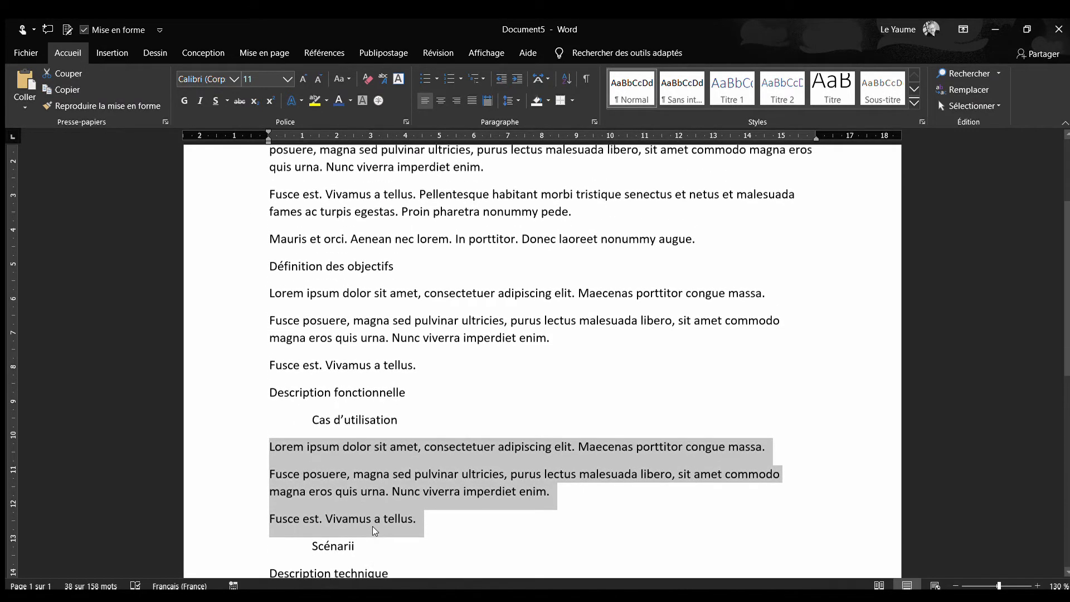
{"action": "scroll", "coordinate": [372, 527], "scroll_direction": "down", "scroll_amount": 2}
{"action": "left_click", "coordinate": [372, 468]}
{"action": "key", "text": "Return"}
{"action": "key", "text": "BackSpace"}
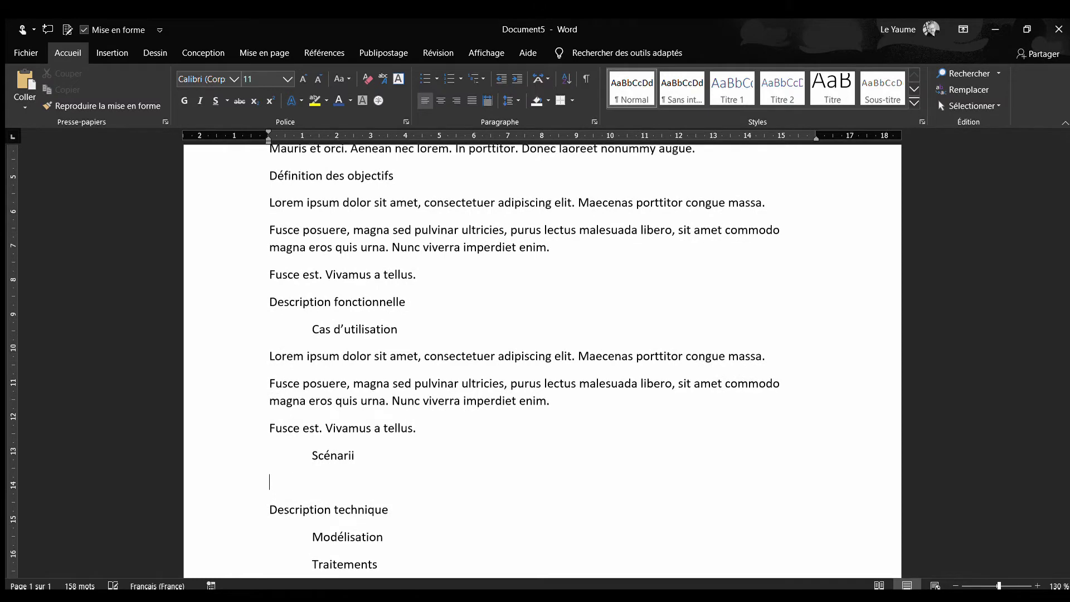
{"action": "key", "text": "ctrl+v"}
{"action": "scroll", "coordinate": [386, 446], "scroll_direction": "down", "scroll_amount": 4}
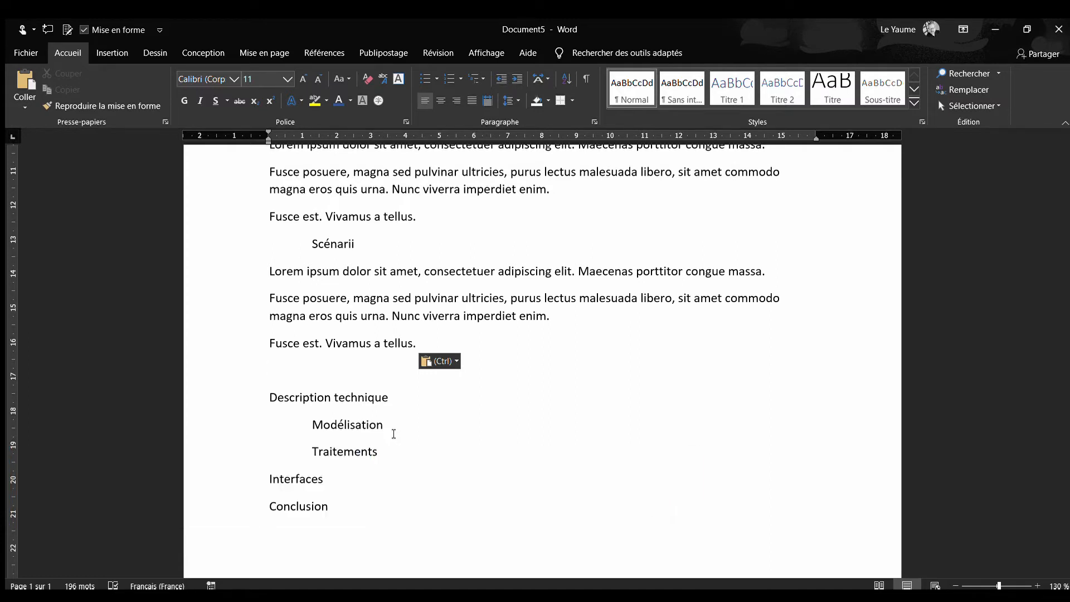
{"action": "key", "text": "BackSpace"}
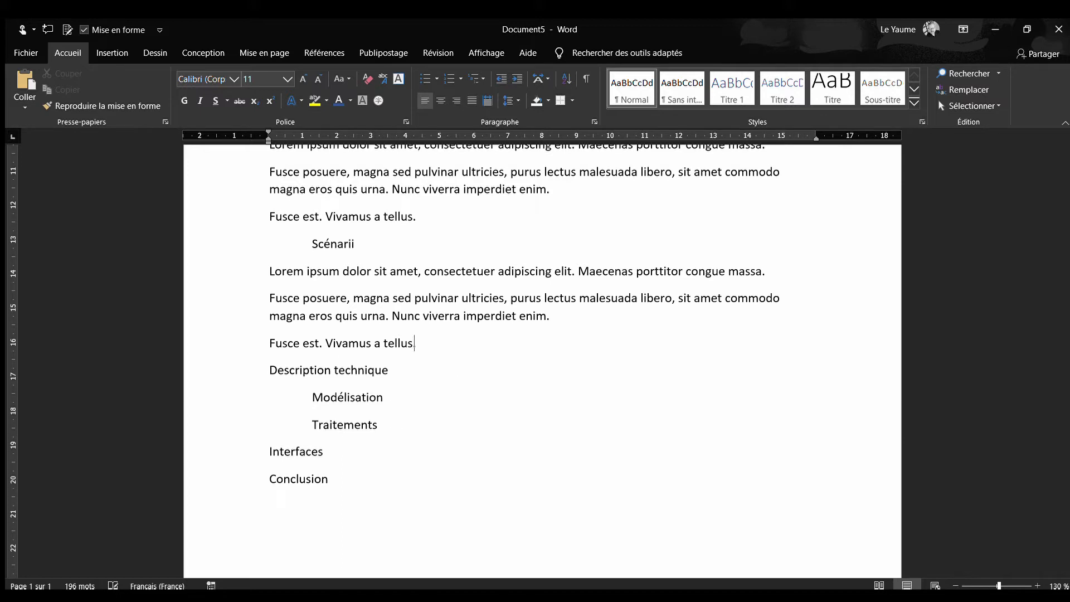
Try to paste the copied placeholder paragraphs unindented below "Modélisation", and undo the paste
{"action": "left_click", "coordinate": [392, 401]}
{"action": "key", "text": "Return"}
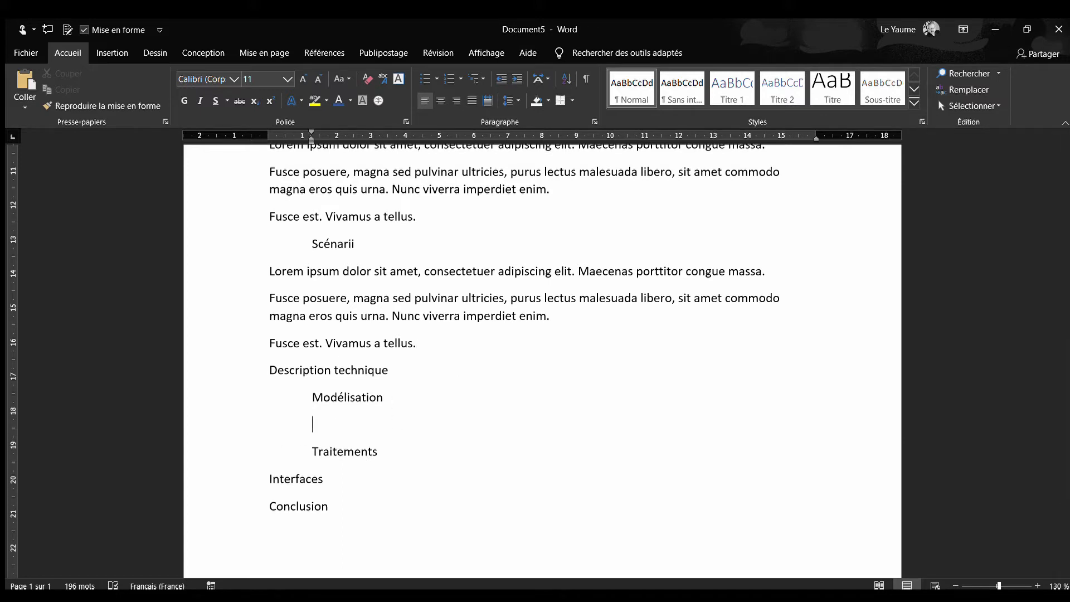
{"action": "key", "text": "BackSpace"}
{"action": "key", "text": "ctrl+v"}
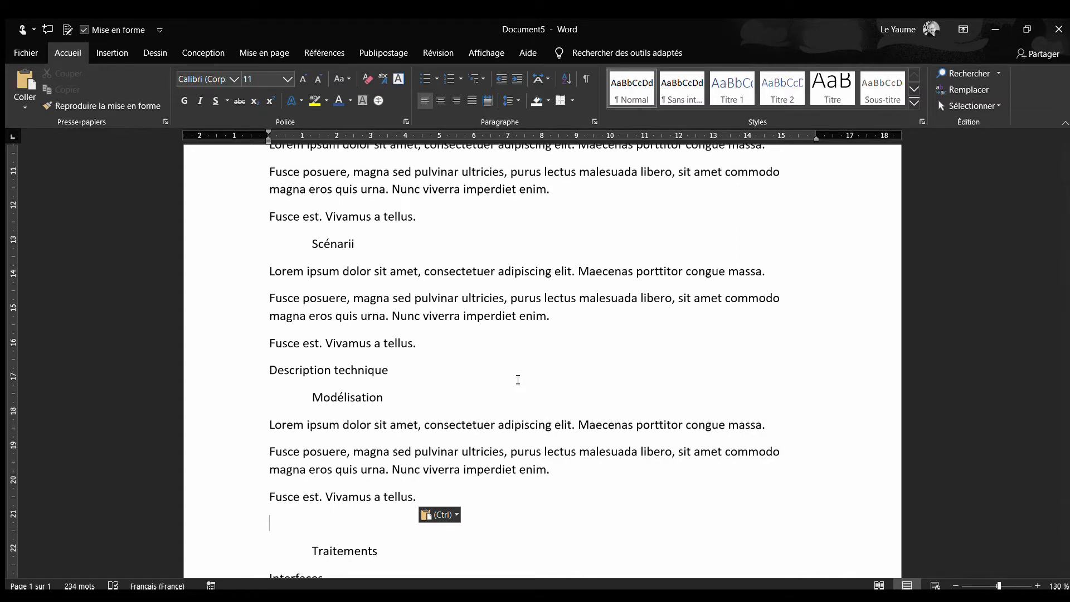
{"action": "key", "text": "BackSpace"}
{"action": "key", "text": "ctrl+z"}
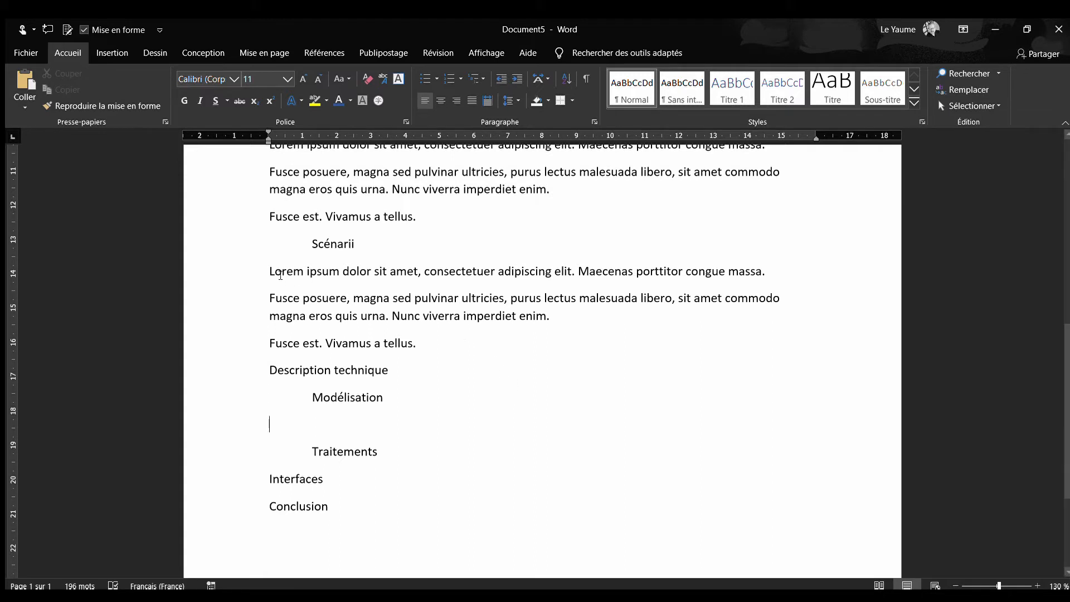
Copy the three placeholder paragraphs under "Scénarii" without the last paragraph mark, with formatting marks shown
{"action": "left_click_drag", "start_coordinate": [267, 270], "coordinate": [403, 333]}
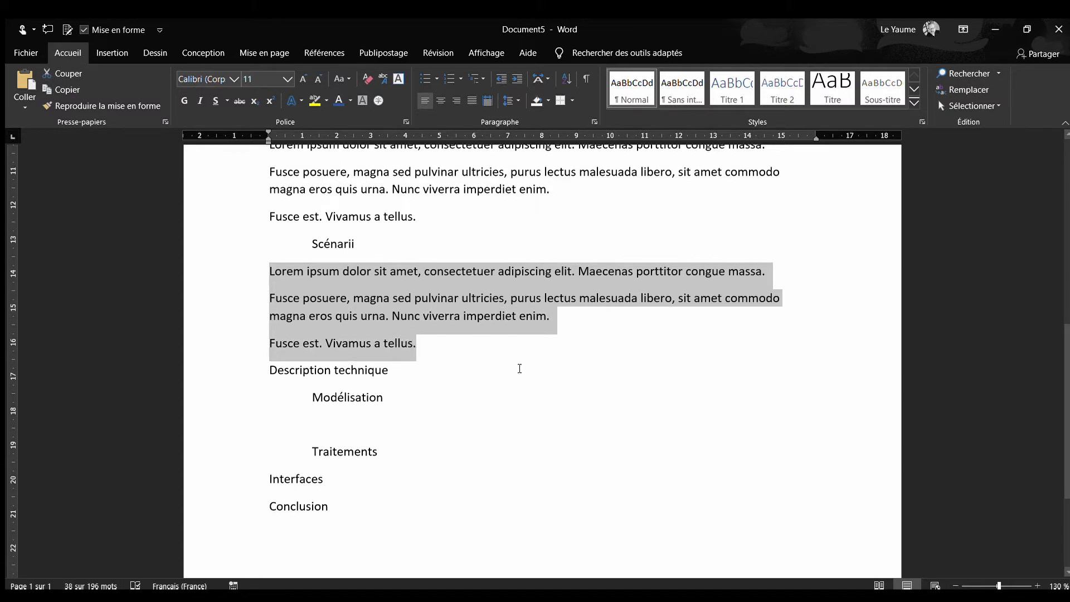
{"action": "key", "text": "shift+Right"}
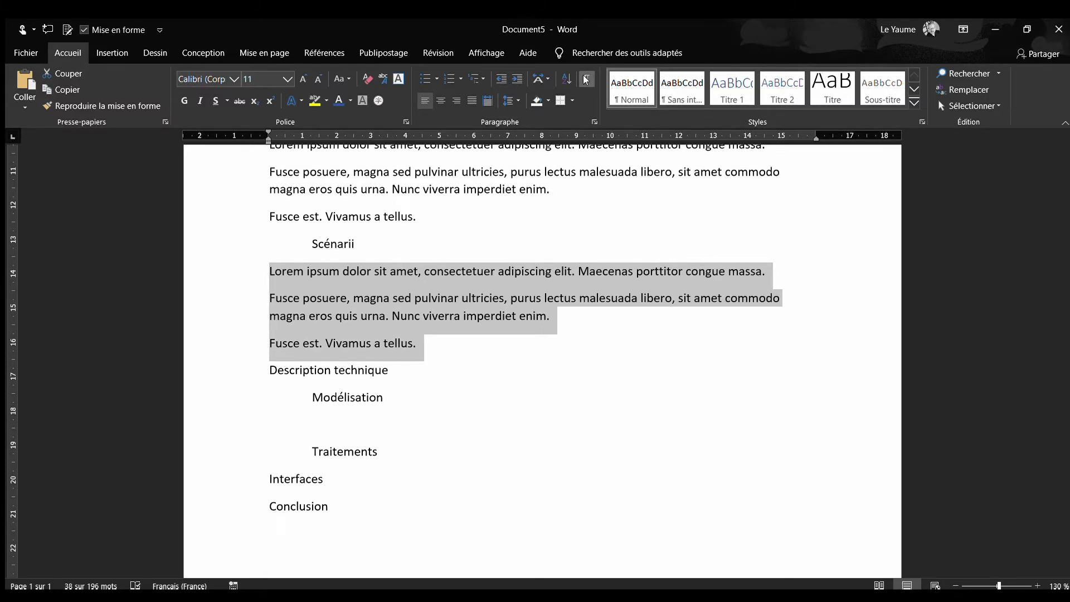
{"action": "left_click", "coordinate": [586, 80]}
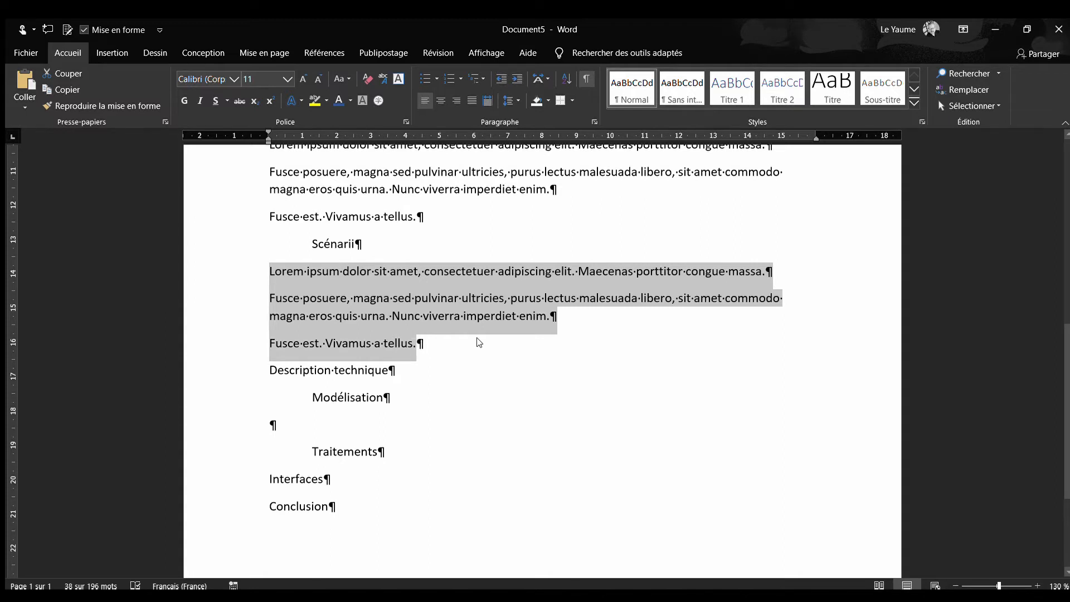
{"action": "key", "text": "shift+Left"}
{"action": "key", "text": "ctrl+c"}
Remove the empty paragraph below "Modélisation" and keep "Traitements" indented one level
{"action": "left_click", "coordinate": [303, 426]}
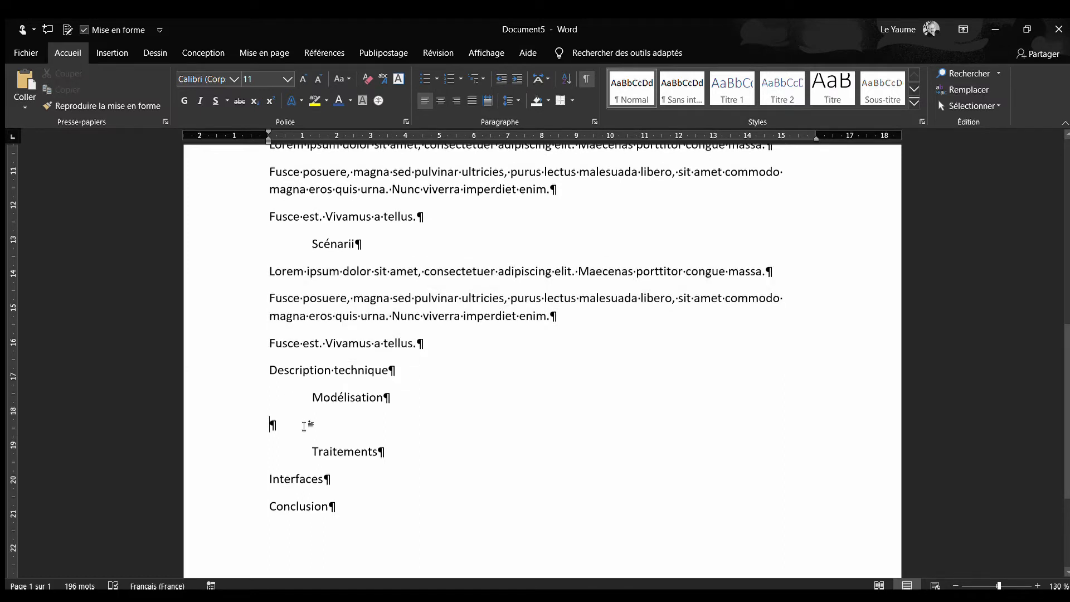
{"action": "key", "text": "Down"}
{"action": "key", "text": "BackSpace"}
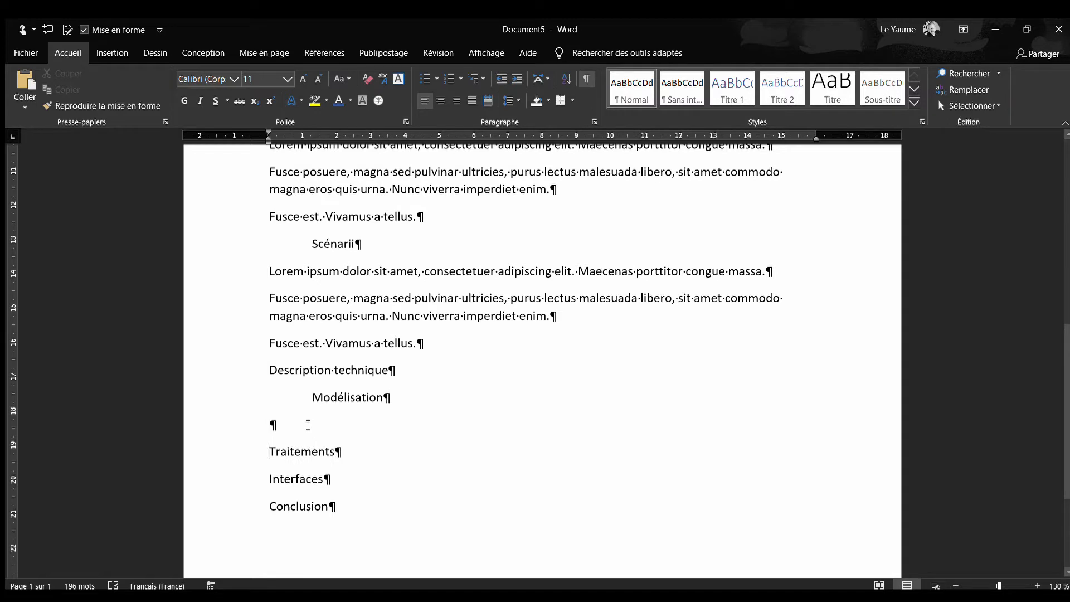
{"action": "key", "text": "Tab"}
{"action": "key", "text": "Up"}
{"action": "key", "text": "BackSpace"}
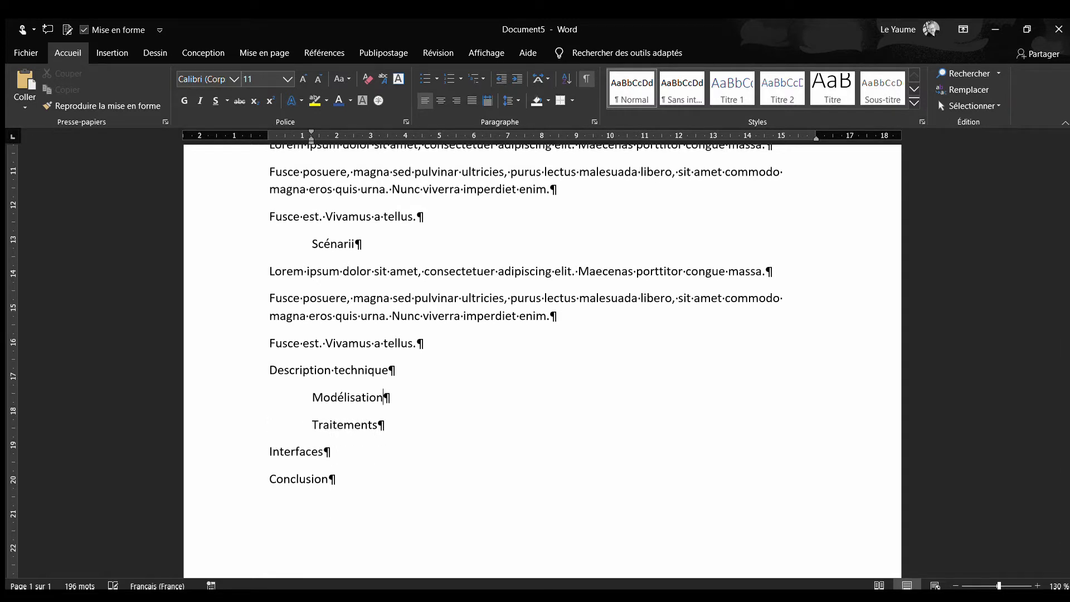
Paste the copied placeholder paragraphs unindented below "Modélisation" and hide the formatting marks
{"action": "key", "text": "Return"}
{"action": "key", "text": "BackSpace"}
{"action": "key", "text": "ctrl+v"}
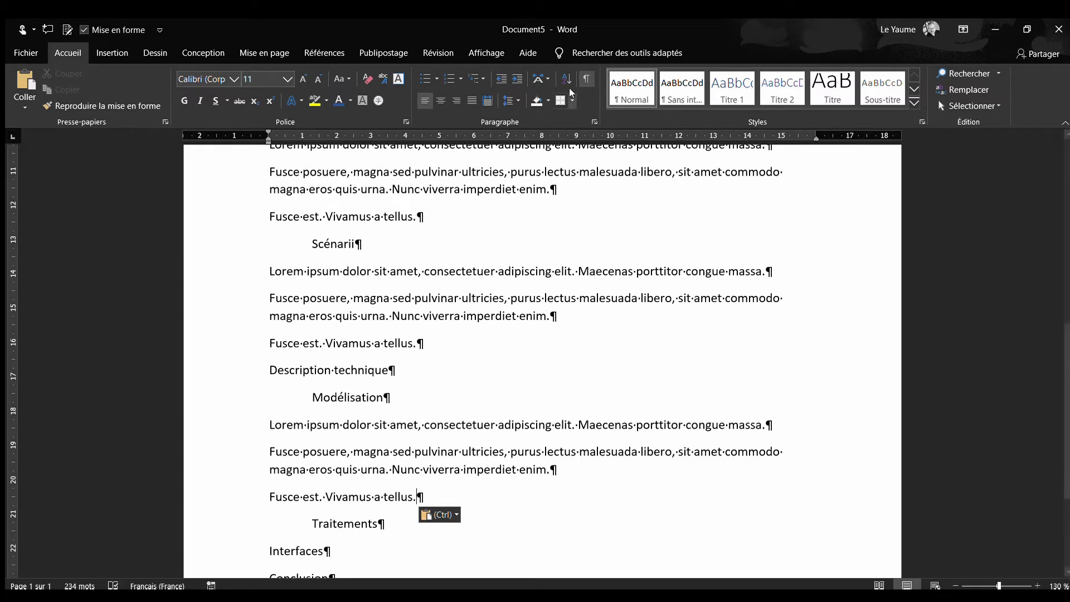
{"action": "left_click", "coordinate": [583, 79]}
Paste the copied placeholder paragraphs unindented below "Traitements"
{"action": "scroll", "coordinate": [420, 401], "scroll_direction": "down", "scroll_amount": 3}
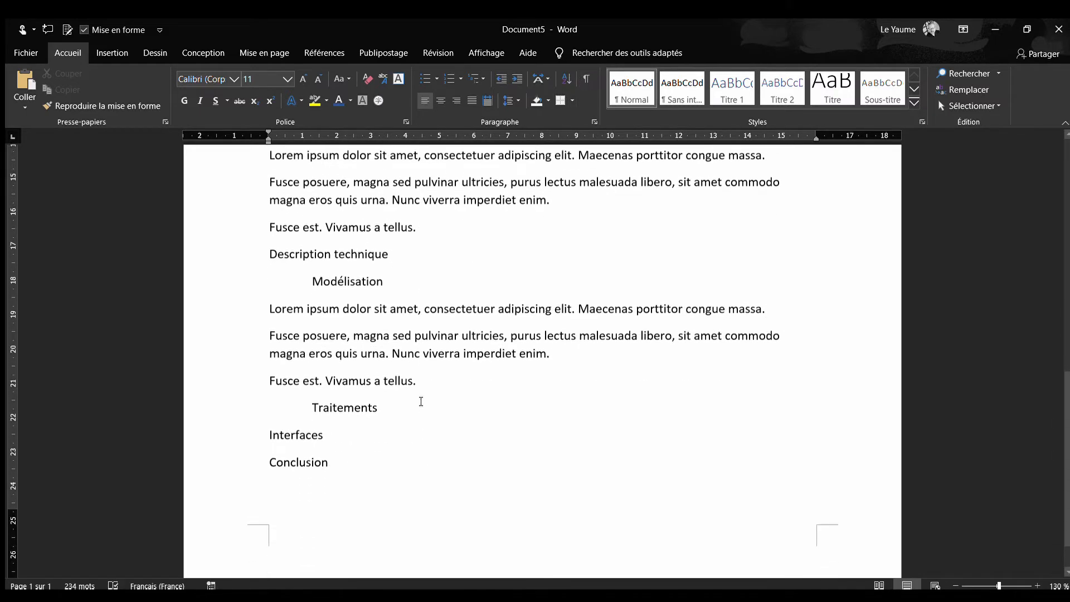
{"action": "left_click", "coordinate": [415, 393]}
{"action": "key", "text": "Return"}
{"action": "key", "text": "BackSpace"}
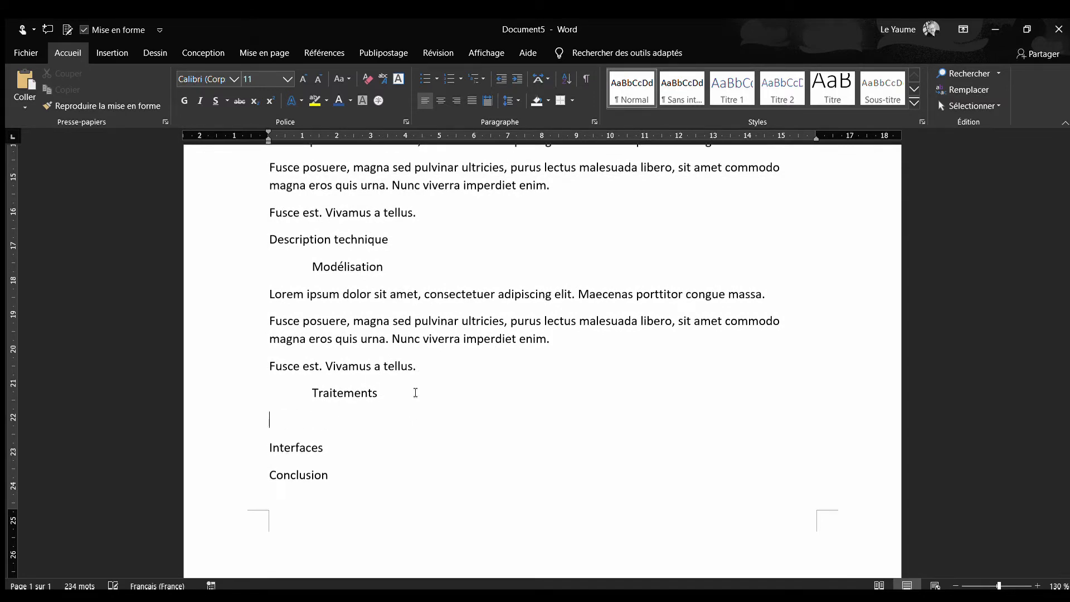
{"action": "key", "text": "ctrl+v"}
Paste the copied placeholder paragraphs below both "Interfaces" and "Conclusion"
{"action": "scroll", "coordinate": [412, 447], "scroll_direction": "down", "scroll_amount": 3}
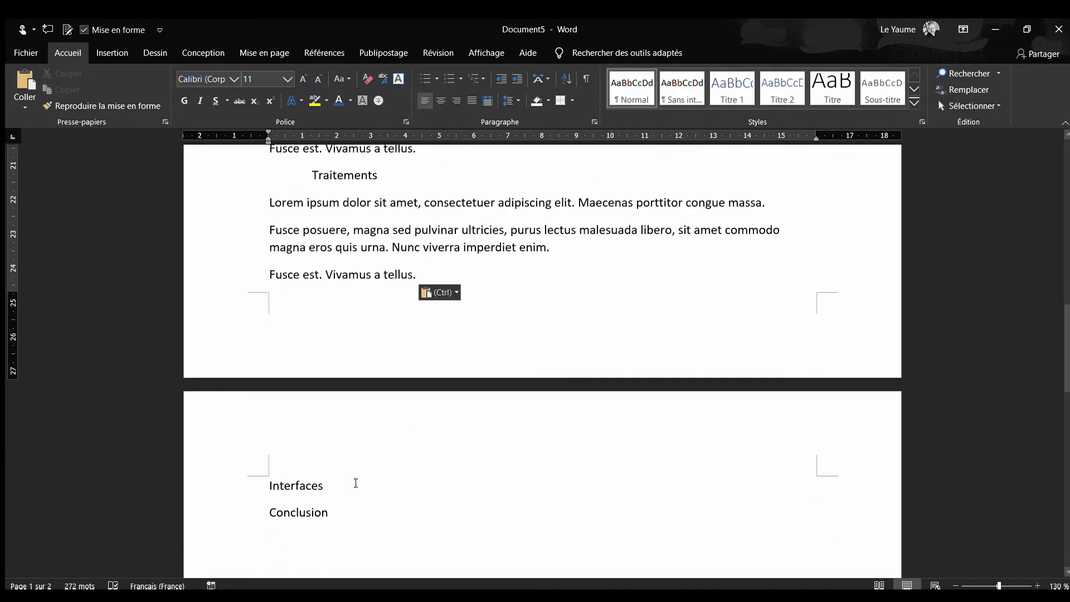
{"action": "left_click", "coordinate": [355, 483]}
{"action": "key", "text": "Return"}
{"action": "scroll", "coordinate": [355, 485], "scroll_direction": "down", "scroll_amount": 3}
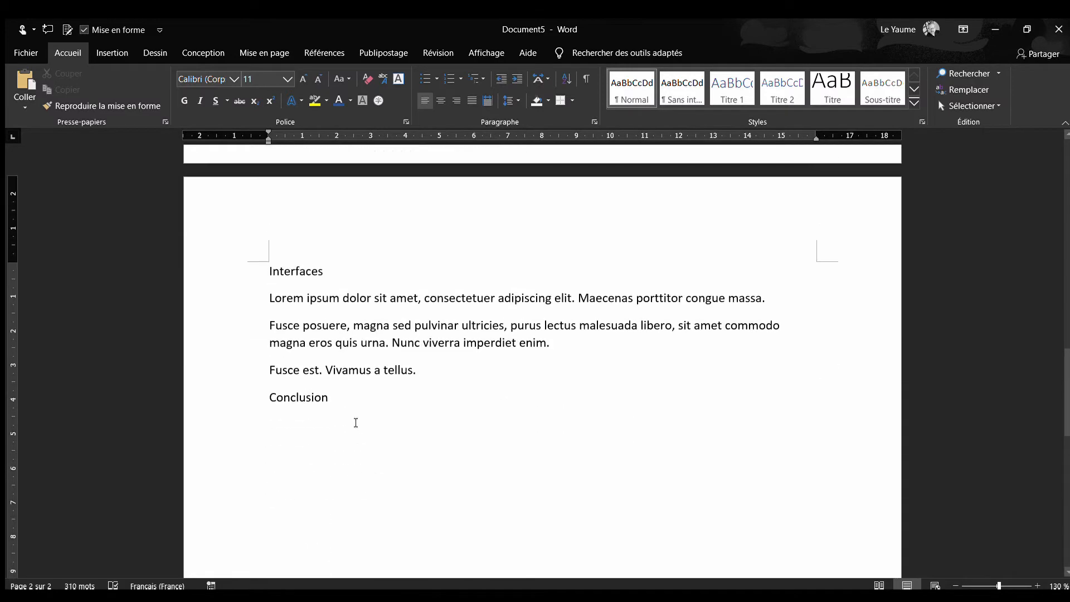
{"action": "left_click", "coordinate": [347, 397]}
{"action": "key", "text": "Return"}
{"action": "key", "text": "ctrl+v"}
Make the "Introduction" and "Définition des objectifs" titles bold
{"action": "scroll", "coordinate": [400, 433], "scroll_direction": "up", "scroll_amount": 12}
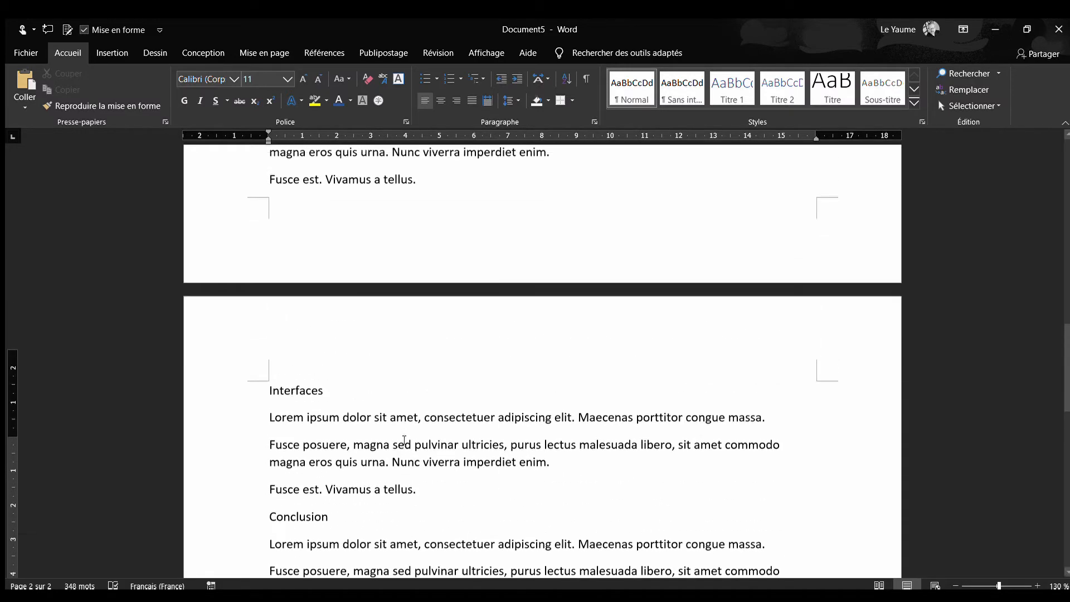
{"action": "scroll", "coordinate": [404, 440], "scroll_direction": "up", "scroll_amount": 5}
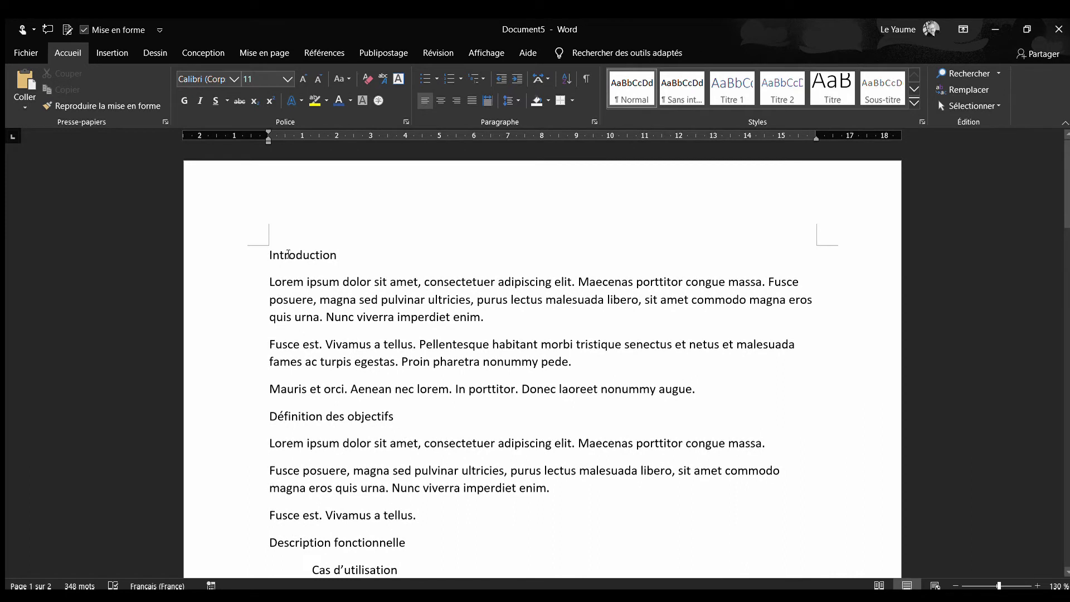
{"action": "double_click", "coordinate": [289, 254]}
{"action": "key", "text": "ctrl+g"}
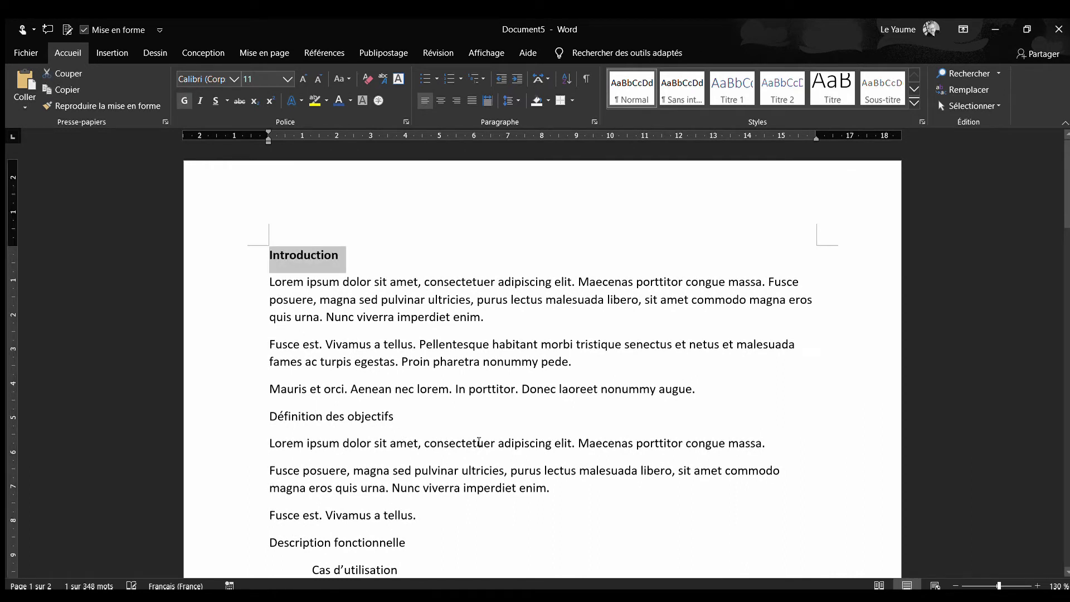
{"action": "left_click_drag", "start_coordinate": [416, 420], "coordinate": [256, 423]}
{"action": "key", "text": "ctrl+g"}
Make the "Description fonctionnelle" title and its subtitles "Cas d'utilisation" and "Scénarii" bold
{"action": "scroll", "coordinate": [410, 454], "scroll_direction": "down", "scroll_amount": 3}
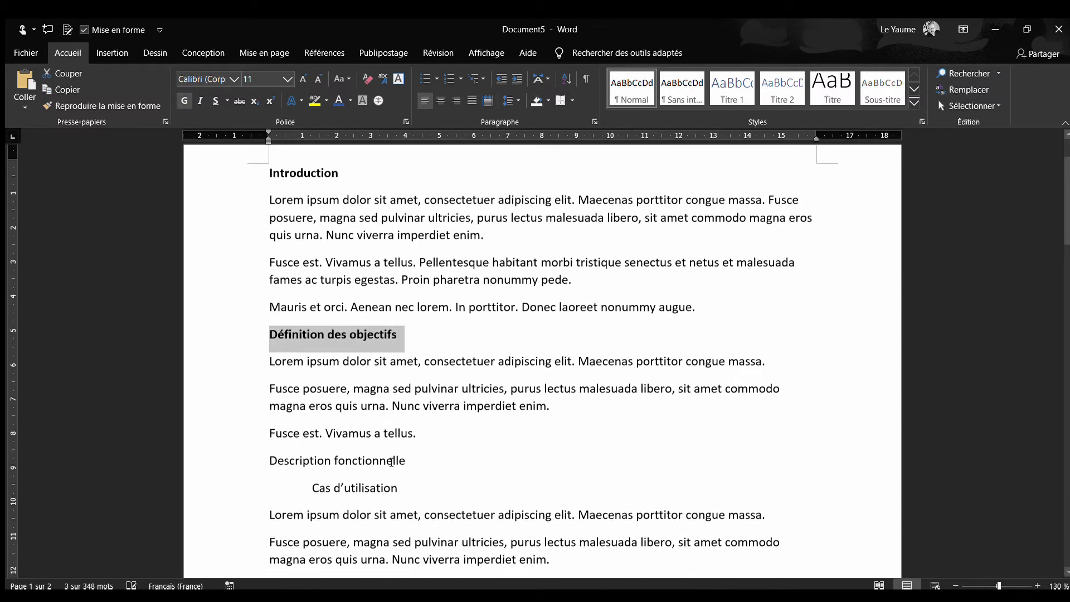
{"action": "left_click_drag", "start_coordinate": [410, 455], "coordinate": [235, 454]}
{"action": "key", "text": "ctrl+g"}
{"action": "left_click_drag", "start_coordinate": [413, 483], "coordinate": [233, 488]}
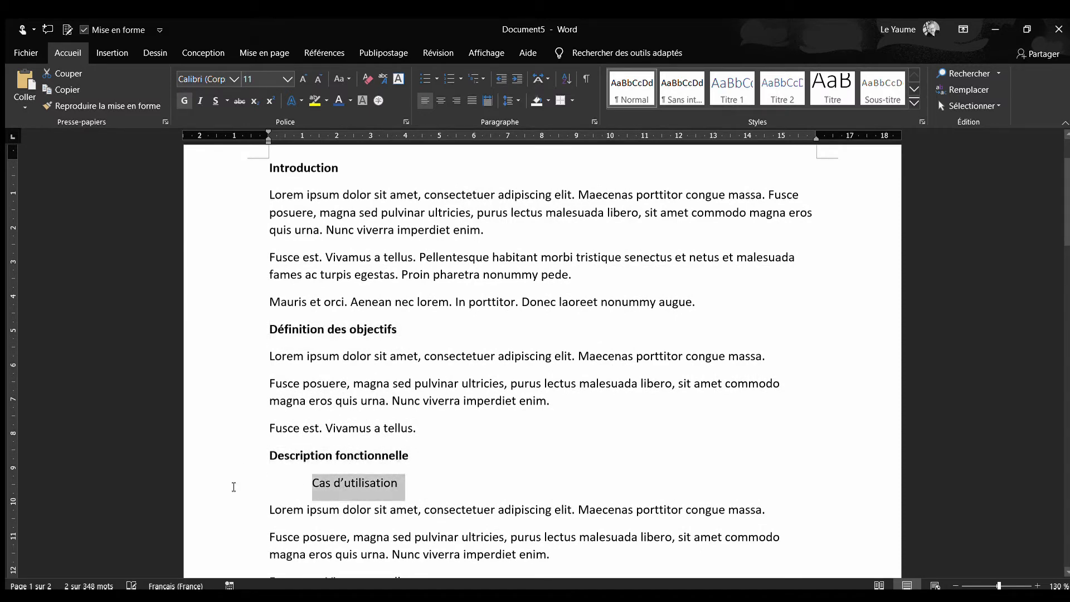
{"action": "key", "text": "ctrl+g"}
{"action": "scroll", "coordinate": [300, 508], "scroll_direction": "down", "scroll_amount": 9}
{"action": "left_click_drag", "start_coordinate": [385, 347], "coordinate": [261, 353]}
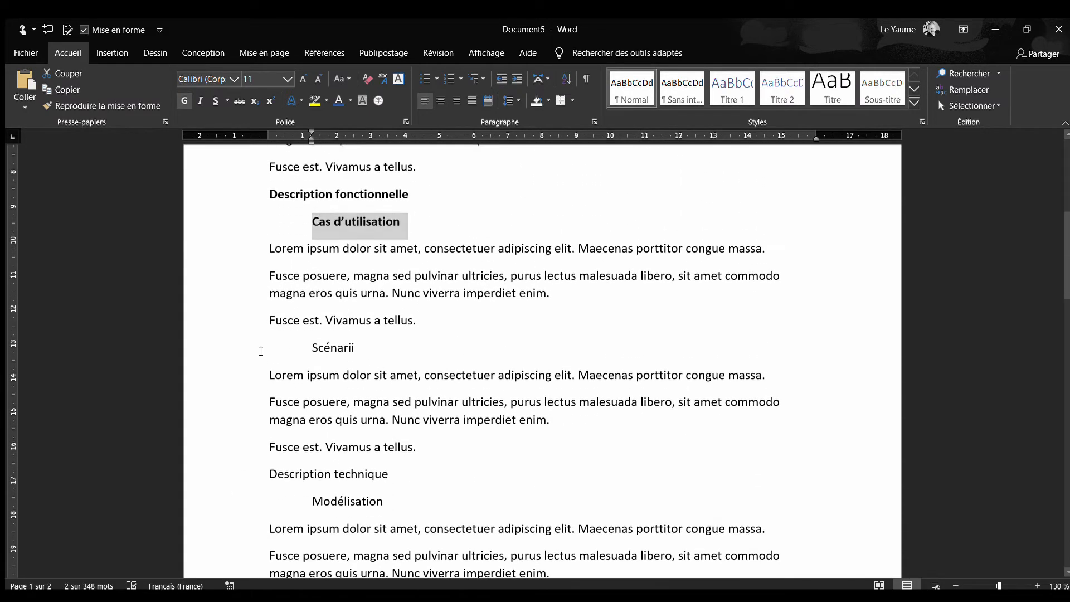
{"action": "key", "text": "ctrl+g"}
Make the "Description technique" title and its subtitles "Modélisation" and "Traitements" bold
{"action": "left_click_drag", "start_coordinate": [409, 473], "coordinate": [210, 452]}
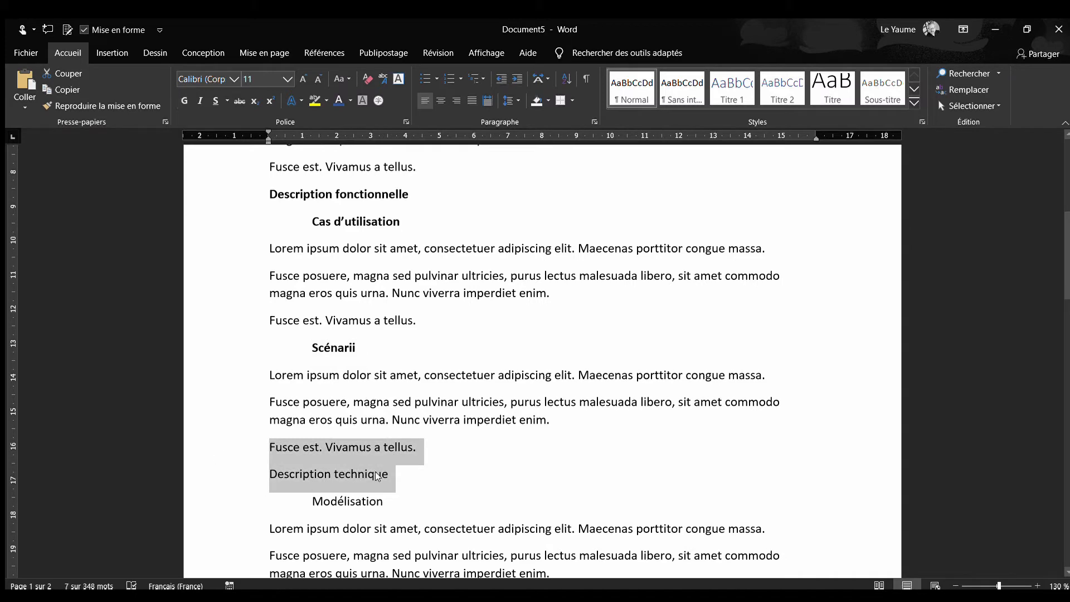
{"action": "left_click_drag", "start_coordinate": [390, 473], "coordinate": [269, 480]}
{"action": "key", "text": "ctrl+g"}
{"action": "left_click_drag", "start_coordinate": [399, 500], "coordinate": [282, 500]}
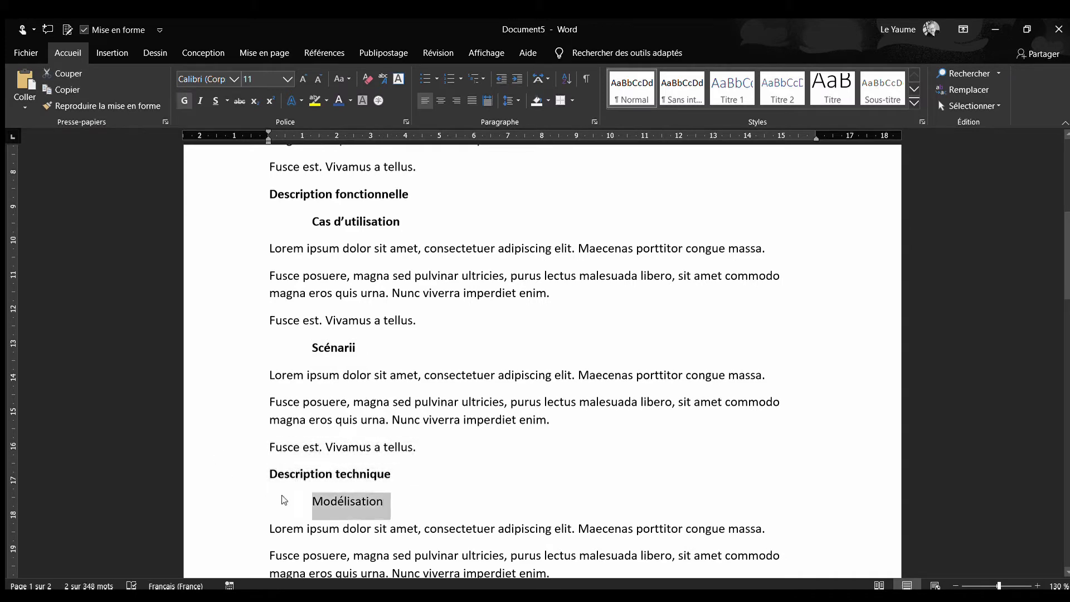
{"action": "key", "text": "ctrl+g"}
{"action": "scroll", "coordinate": [365, 502], "scroll_direction": "down", "scroll_amount": 7}
{"action": "left_click_drag", "start_coordinate": [384, 412], "coordinate": [258, 419]}
{"action": "key", "text": "ctrl+g"}
Make the "Interfaces" and "Conclusion" titles on the second page bold
{"action": "scroll", "coordinate": [359, 454], "scroll_direction": "down", "scroll_amount": 8}
{"action": "scroll", "coordinate": [363, 453], "scroll_direction": "down", "scroll_amount": 2}
{"action": "key", "text": "ctrl+g"}
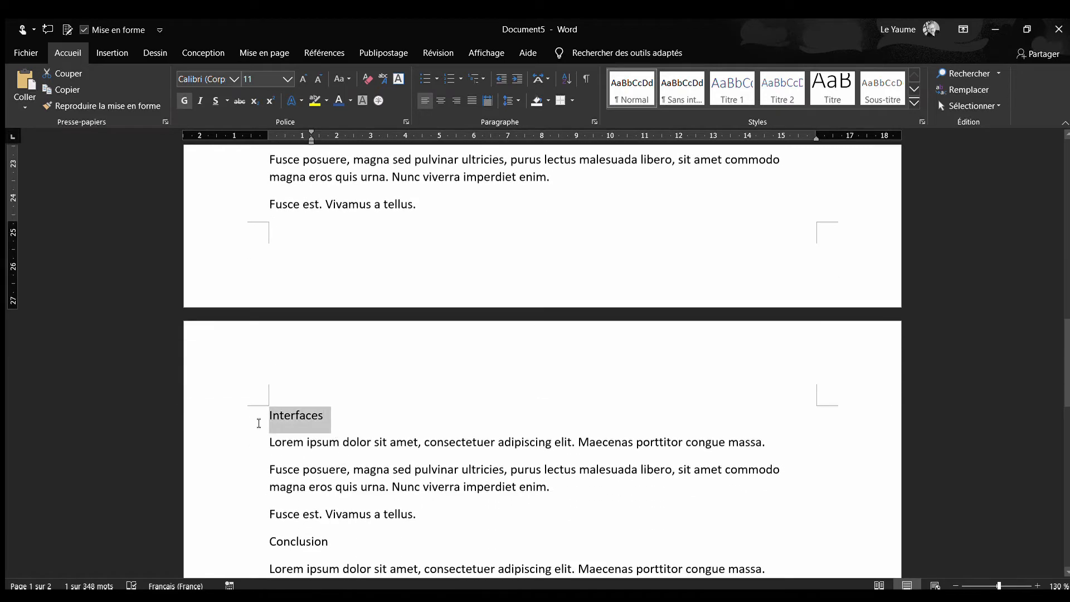
{"action": "left_click_drag", "start_coordinate": [337, 540], "coordinate": [263, 540]}
{"action": "key", "text": "ctrl+g"}
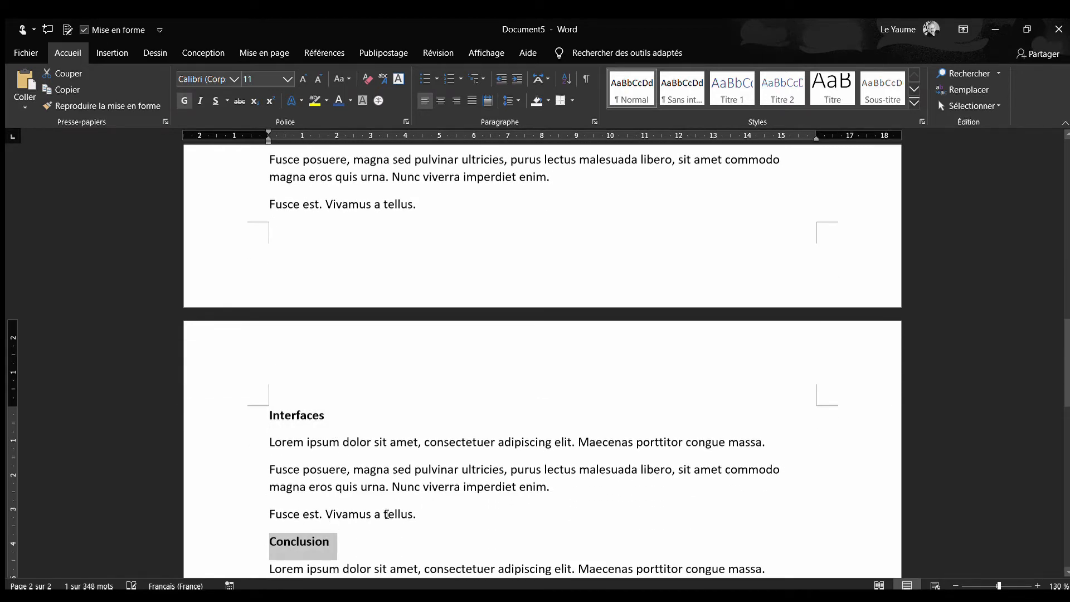
{"action": "scroll", "coordinate": [386, 511], "scroll_direction": "down", "scroll_amount": 7}
{"action": "left_click", "coordinate": [411, 463]}
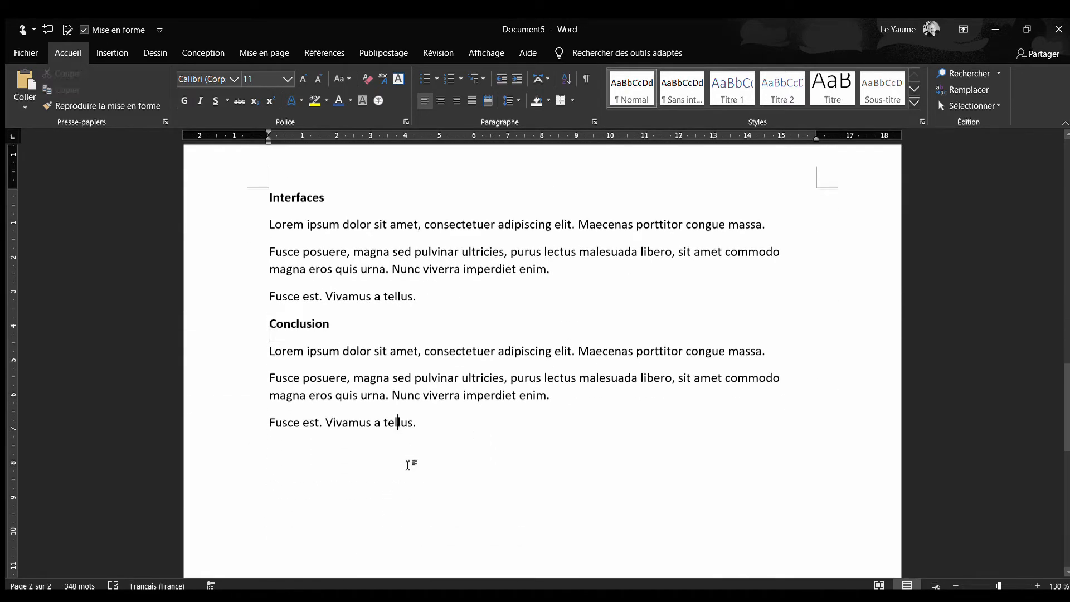
Make the word "Pellentesque" bold in the second paragraph under "Introduction"
{"action": "scroll", "coordinate": [411, 463], "scroll_direction": "up", "scroll_amount": 17}
{"action": "scroll", "coordinate": [412, 464], "scroll_direction": "up", "scroll_amount": 15}
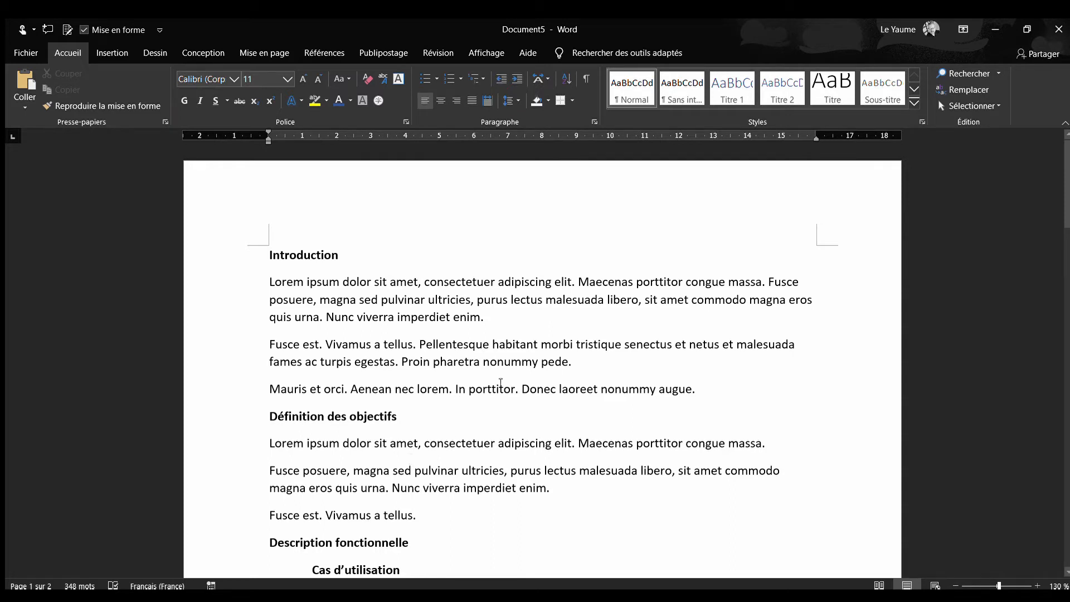
{"action": "double_click", "coordinate": [459, 345]}
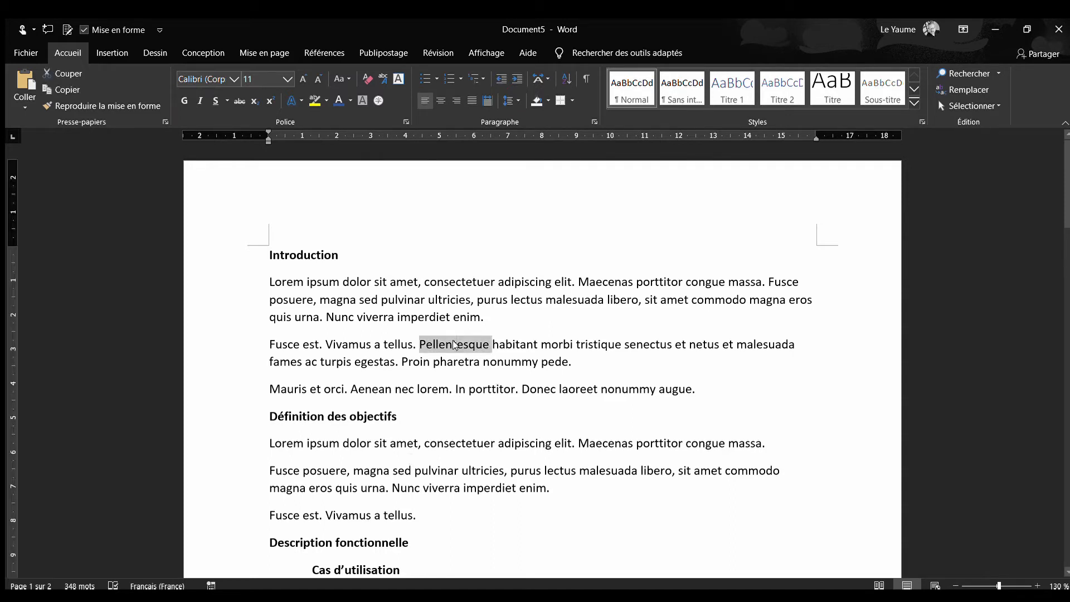
{"action": "key", "text": "ctrl+g"}
{"action": "left_click", "coordinate": [497, 362]}
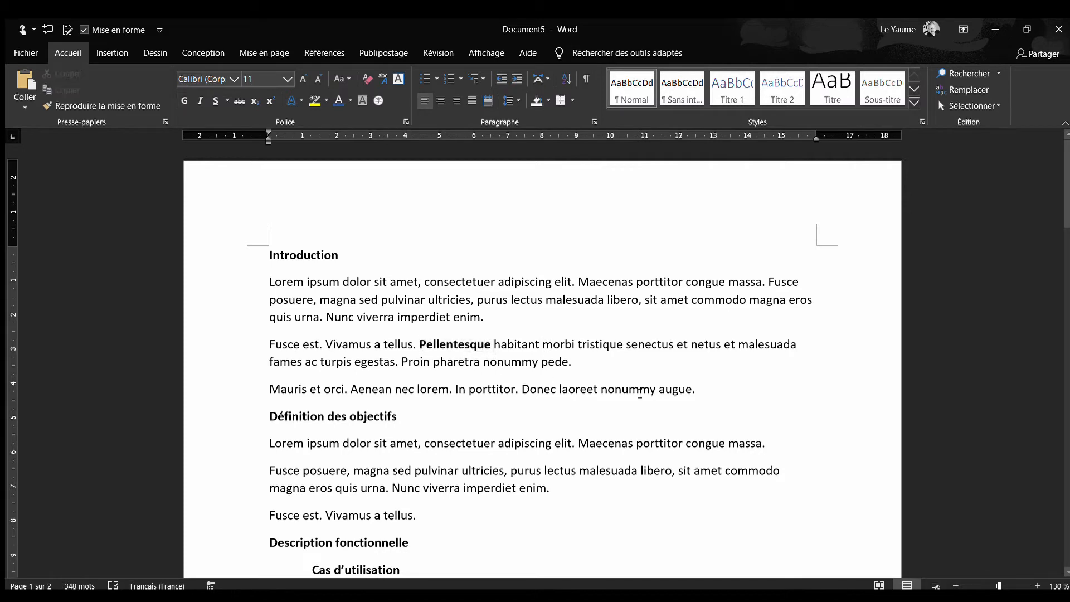
Make the whole "Mauris et orci" paragraph above "Définition des objectifs" bold
{"action": "left_click_drag", "start_coordinate": [702, 385], "coordinate": [208, 384]}
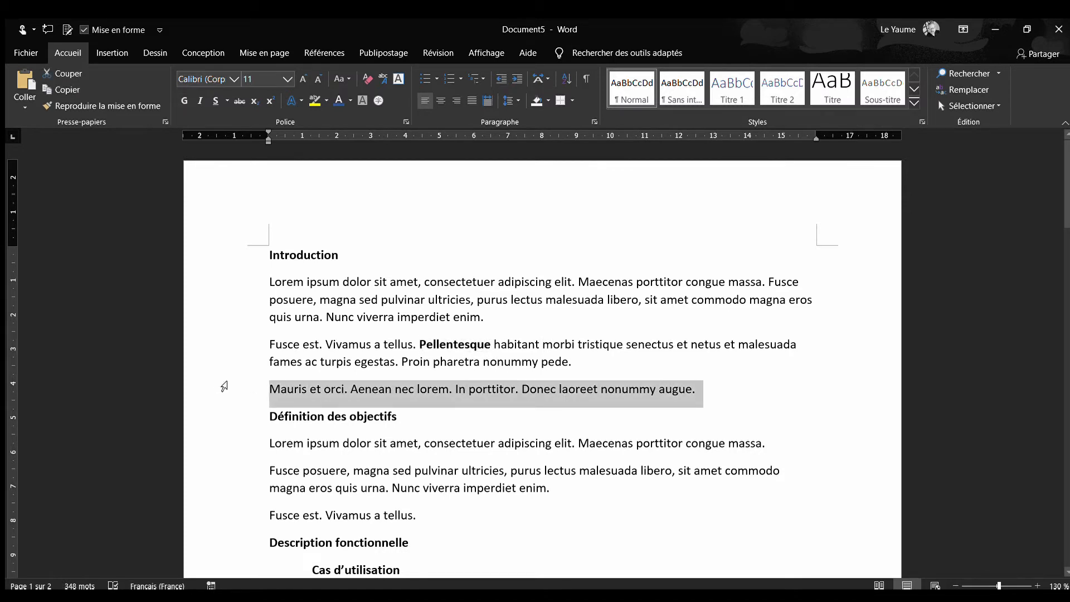
{"action": "key", "text": "ctrl+g"}
{"action": "left_click", "coordinate": [367, 359]}
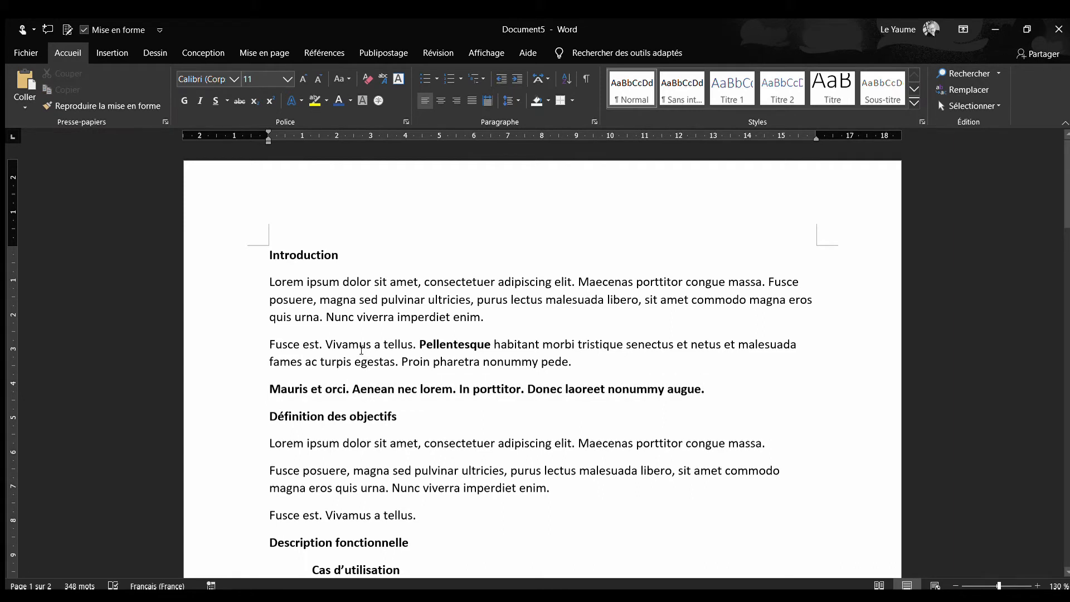
Set the "Introduction" title in Arial at size 16
{"action": "triple_click", "coordinate": [297, 253]}
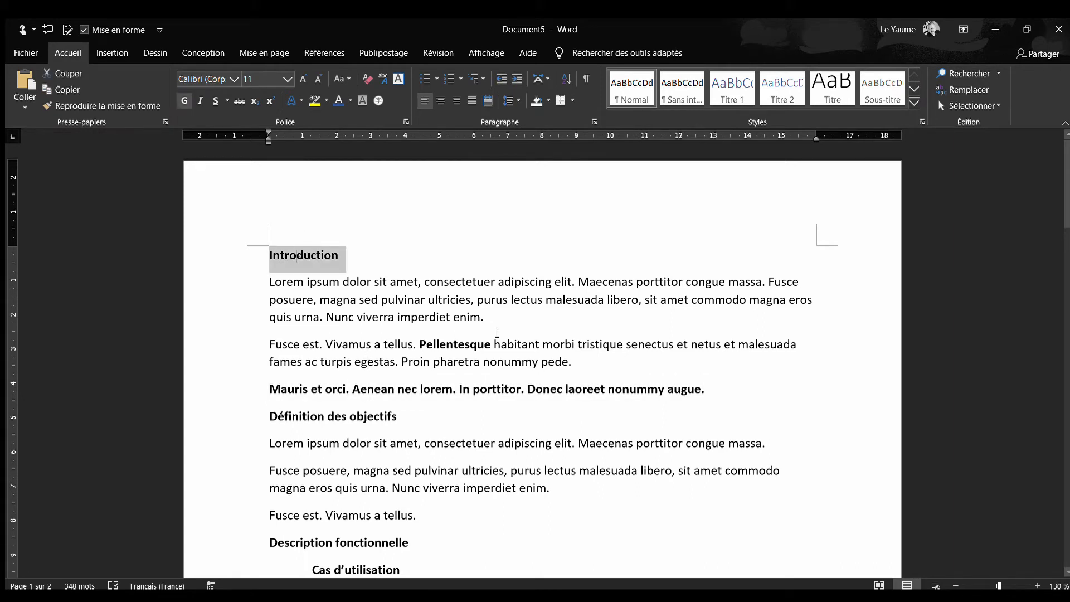
{"action": "left_click", "coordinate": [231, 77]}
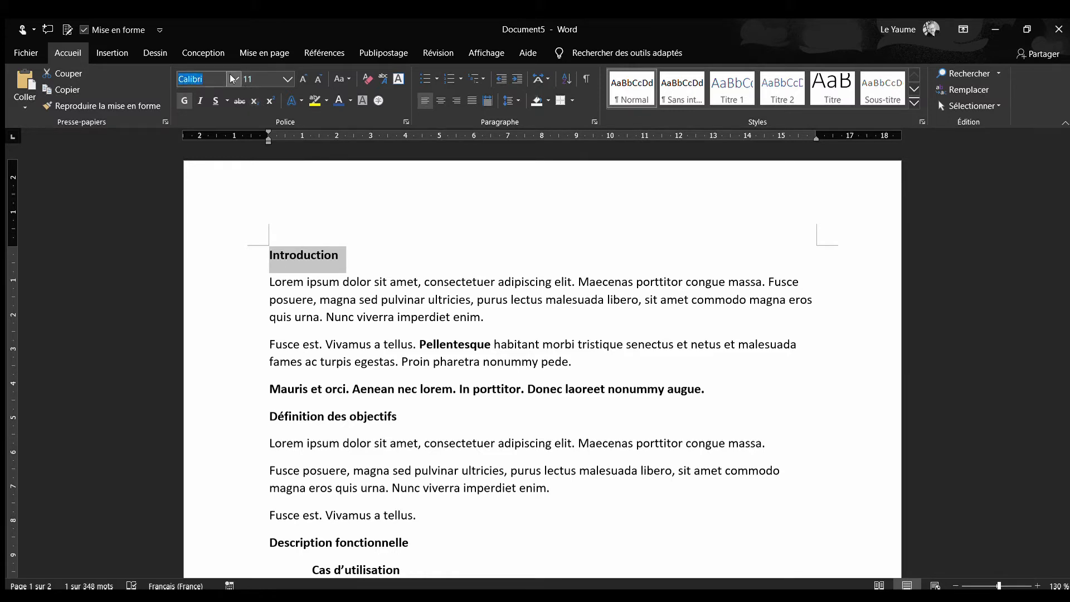
{"action": "type", "text": "Arial"}
{"action": "key", "text": "Return"}
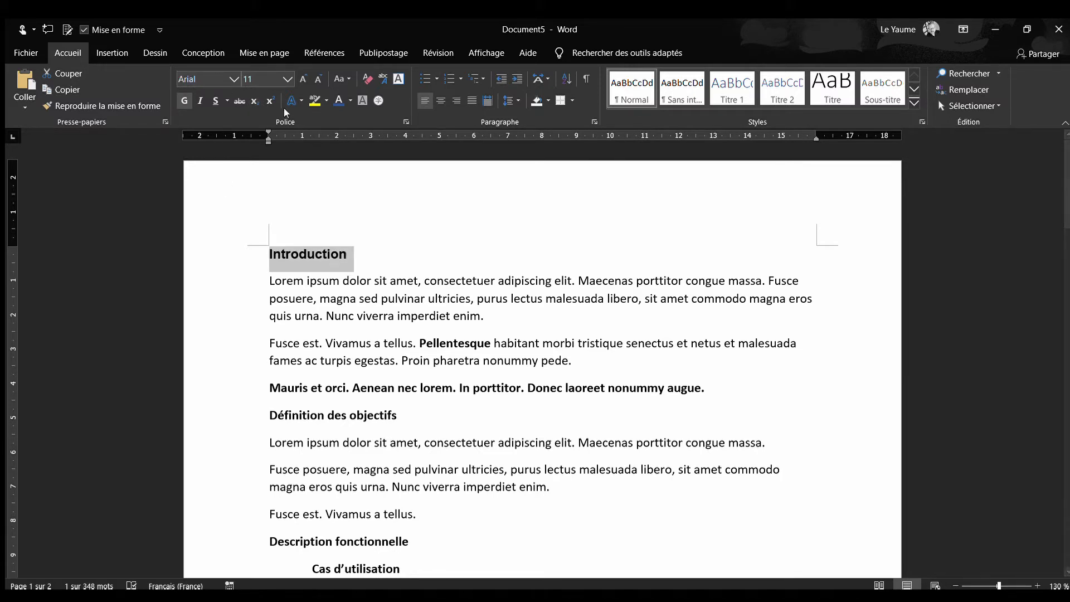
{"action": "left_click", "coordinate": [300, 79]}
{"action": "left_click", "coordinate": [300, 79]}
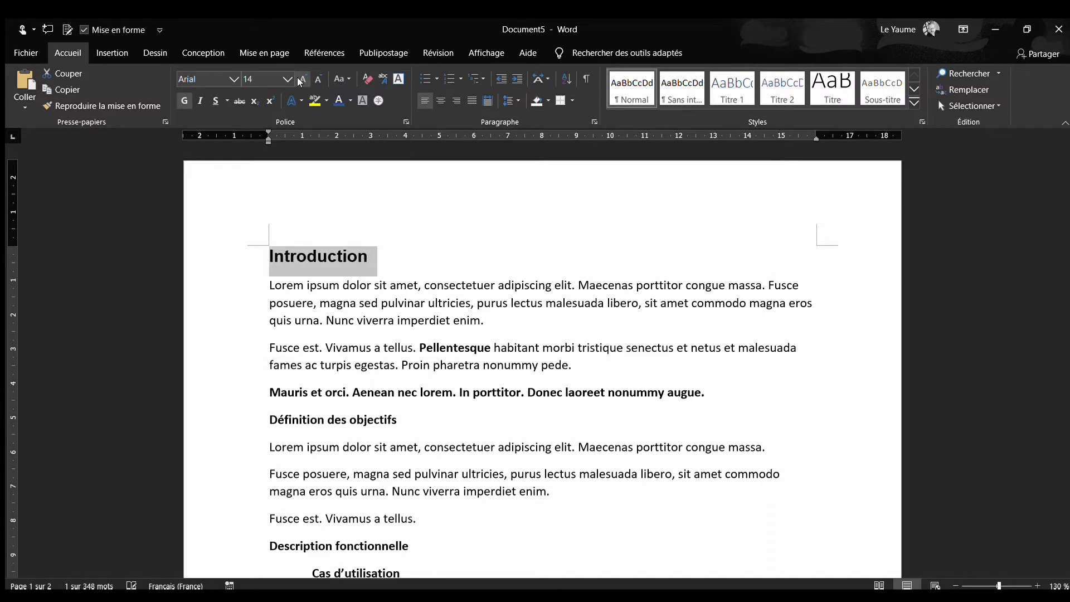
{"action": "left_click", "coordinate": [299, 81]}
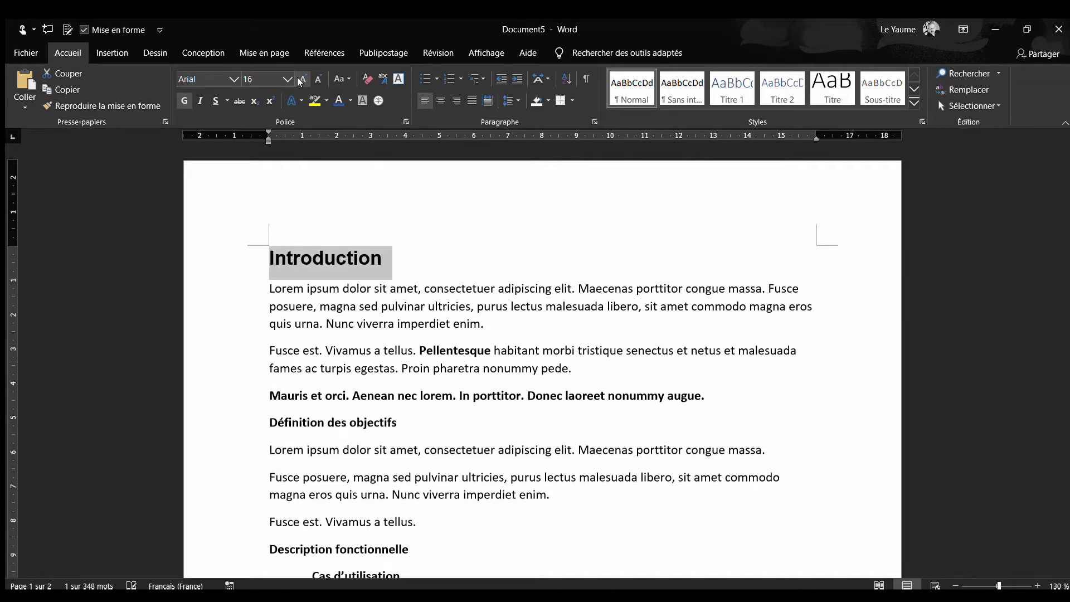
Color the "Introduction" title dark blue and underline it
{"action": "left_click", "coordinate": [345, 100]}
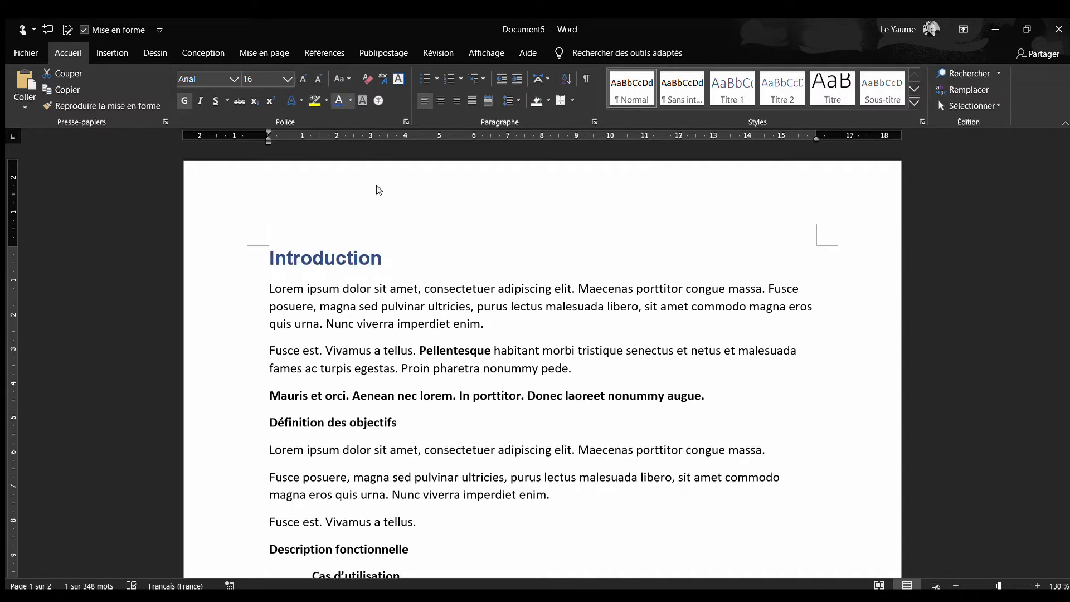
{"action": "left_click", "coordinate": [214, 101]}
{"action": "left_click", "coordinate": [427, 350]}
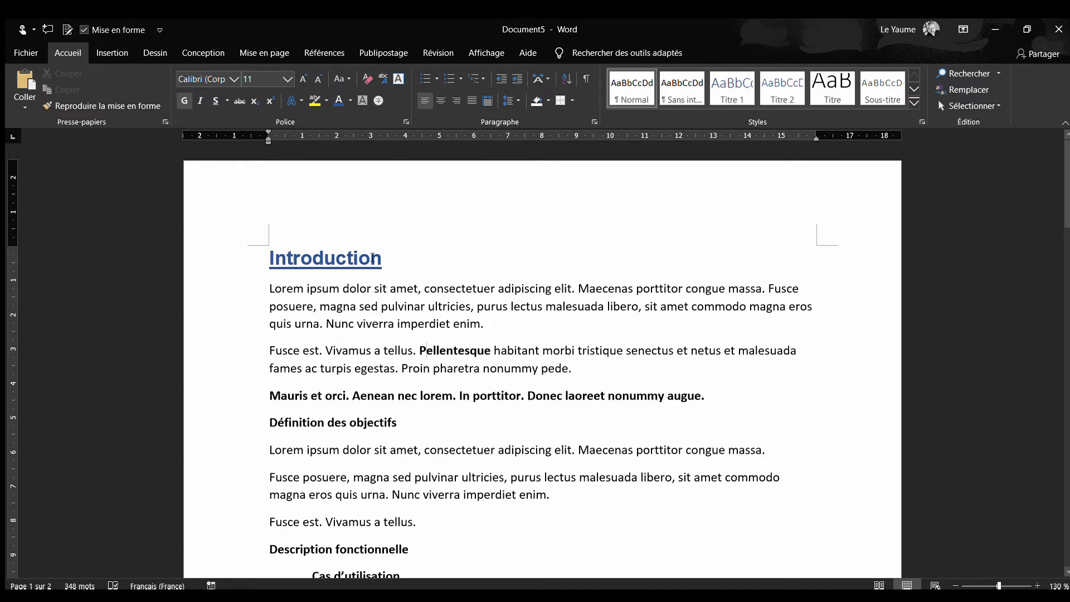
Copy the formatting of the "Introduction" title onto the "Définition des objectifs" title
{"action": "left_click_drag", "start_coordinate": [389, 253], "coordinate": [266, 258]}
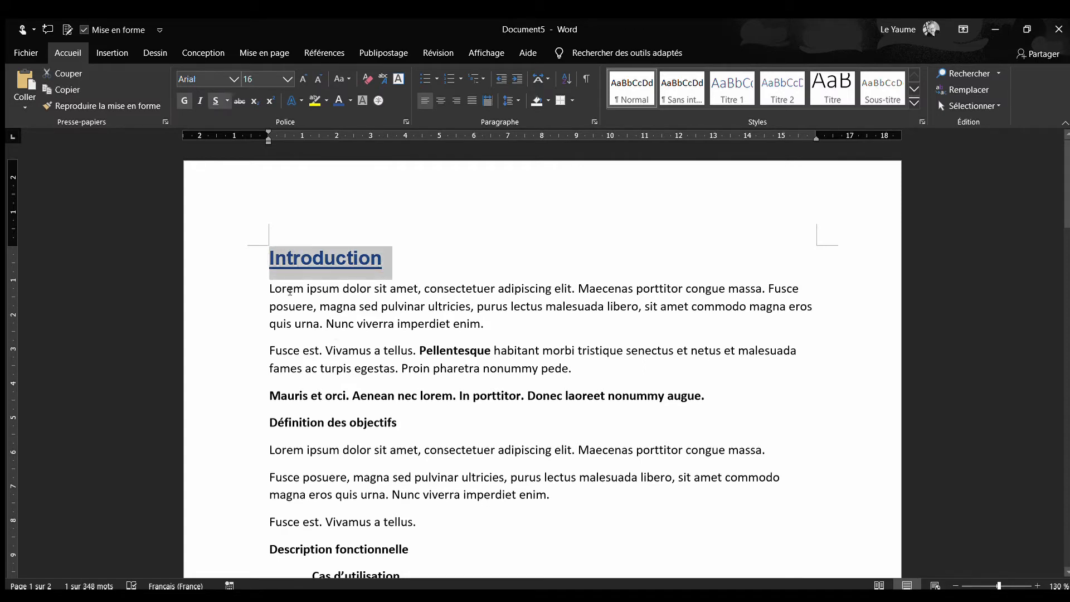
{"action": "triple_click", "coordinate": [320, 263]}
{"action": "left_click", "coordinate": [319, 263]}
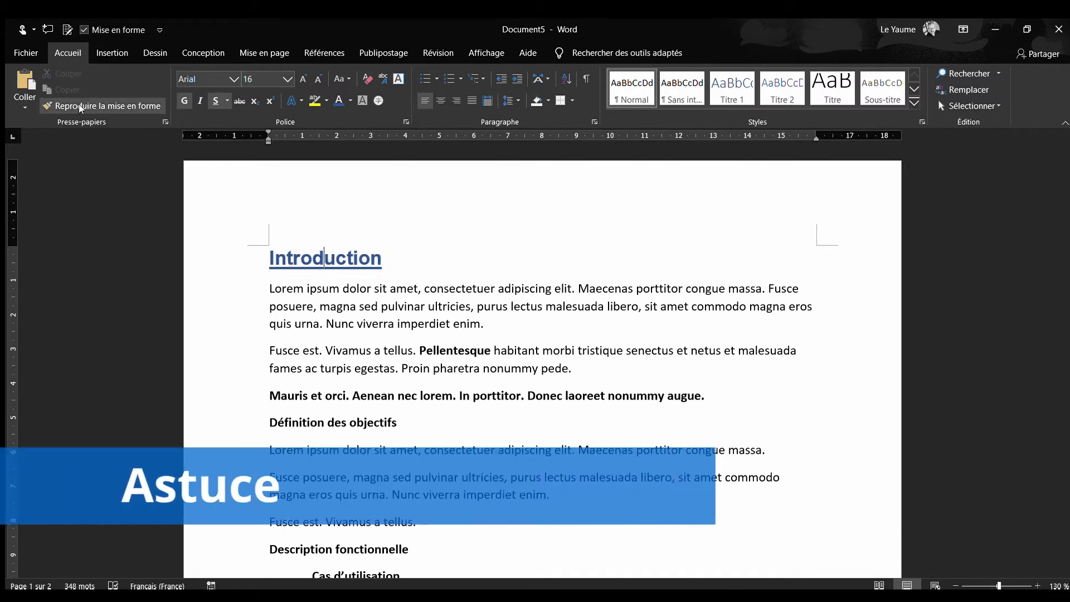
{"action": "left_click", "coordinate": [78, 104]}
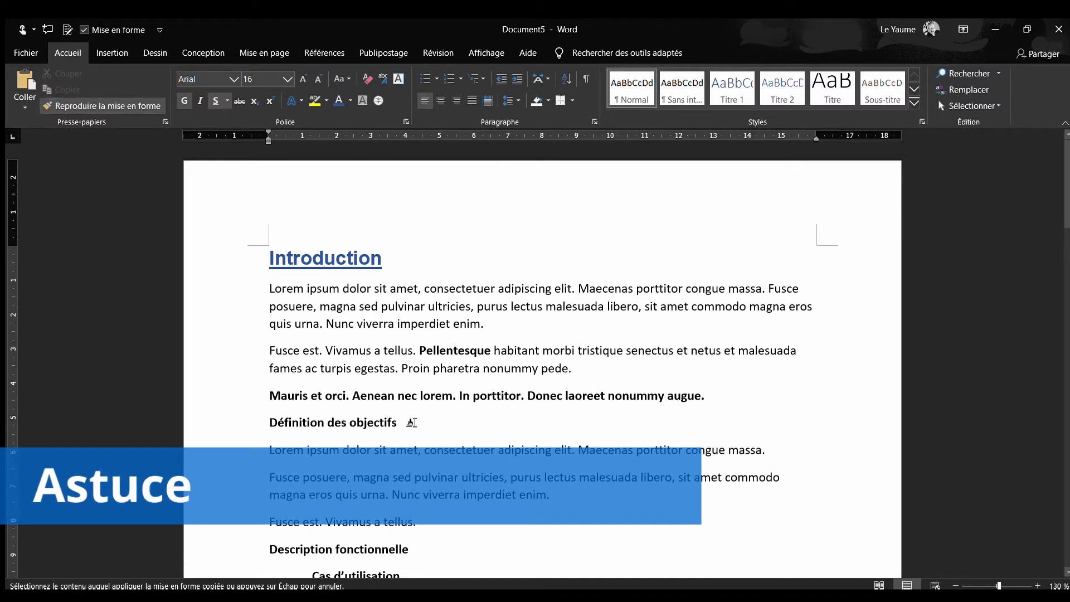
{"action": "left_click_drag", "start_coordinate": [407, 424], "coordinate": [296, 425]}
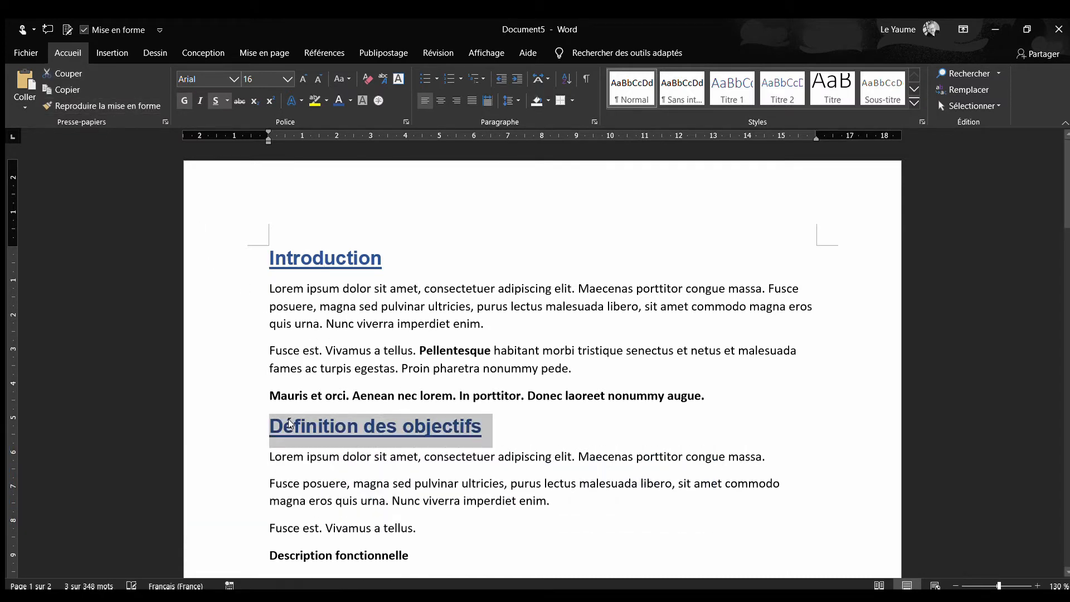
{"action": "left_click", "coordinate": [417, 456]}
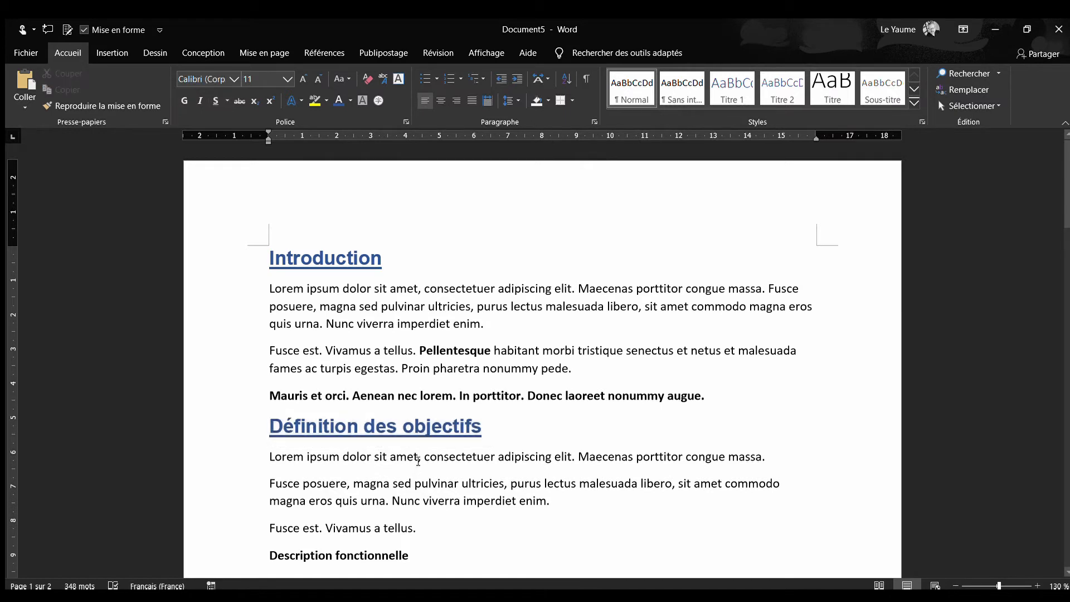
Copy the "Définition des objectifs" formatting onto the "Description fonctionnelle" and "Description technique" titles, keeping the format painter active
{"action": "scroll", "coordinate": [419, 460], "scroll_direction": "down", "scroll_amount": 3}
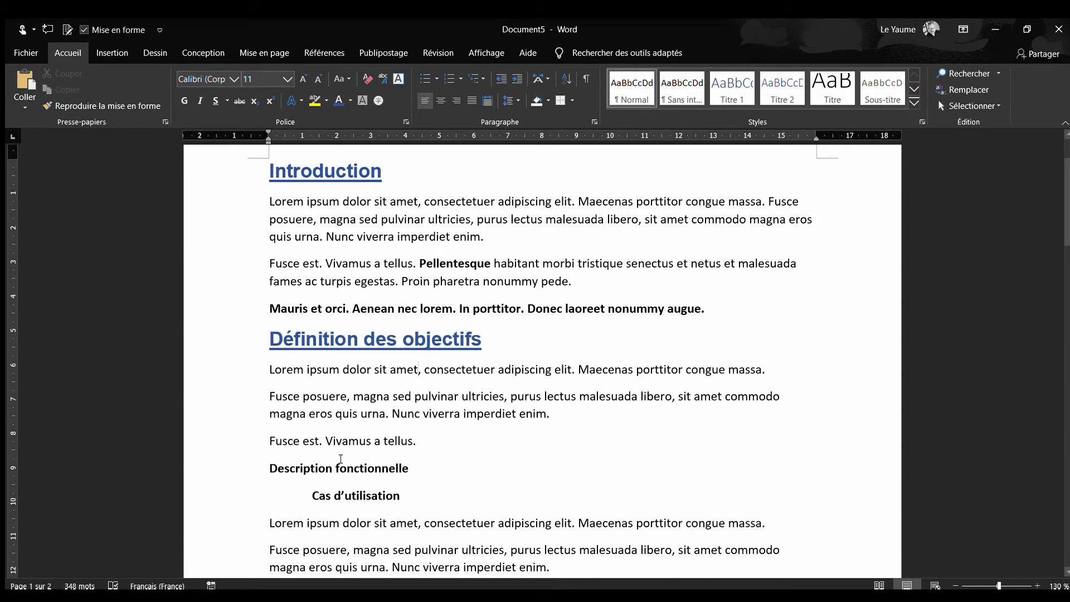
{"action": "left_click", "coordinate": [334, 339]}
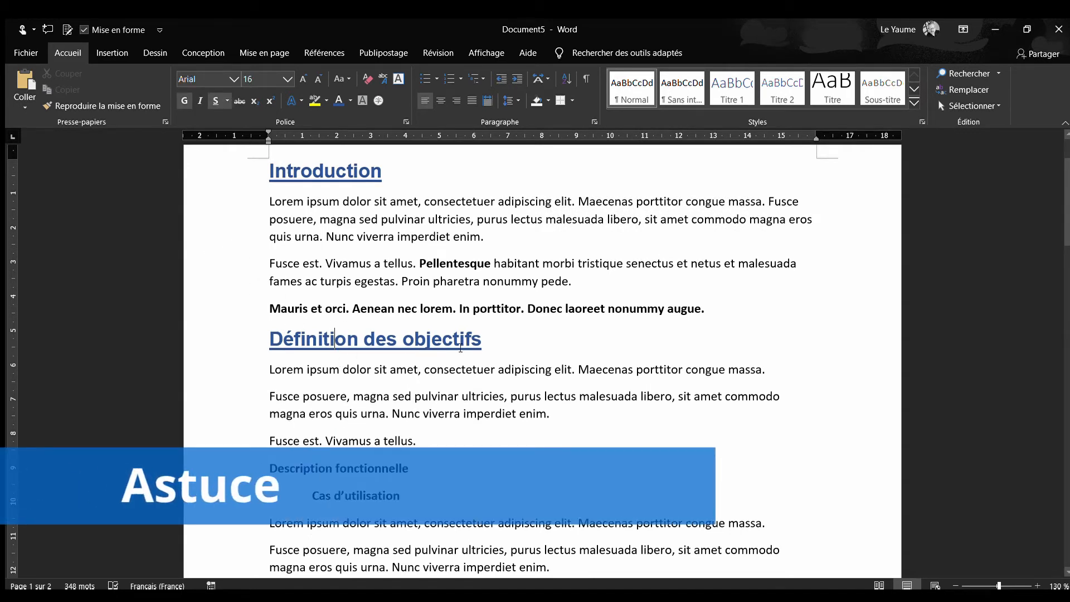
{"action": "left_click", "coordinate": [107, 103]}
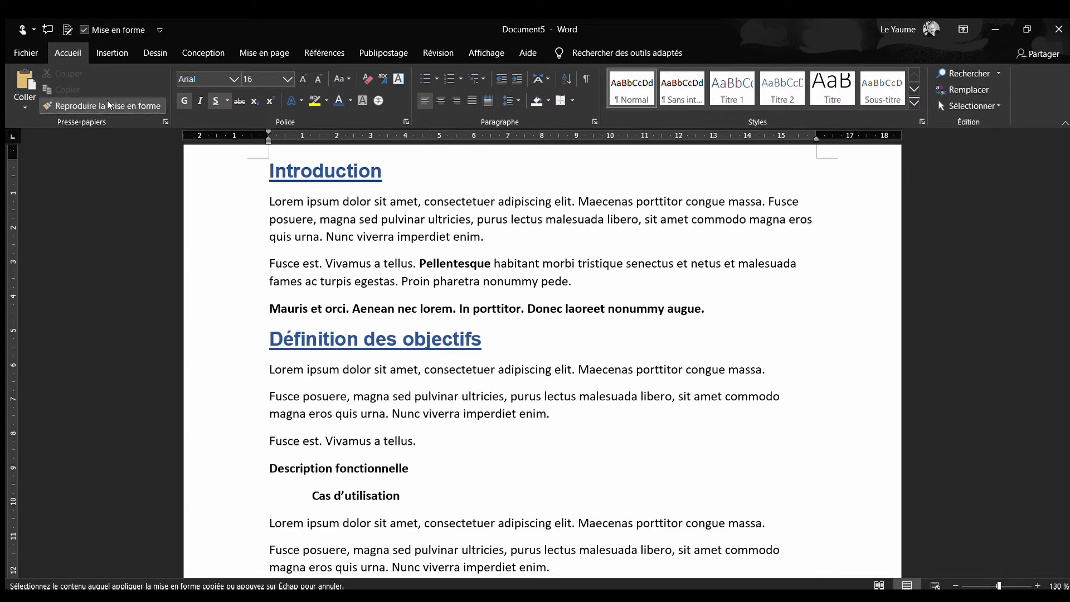
{"action": "scroll", "coordinate": [415, 350], "scroll_direction": "down", "scroll_amount": 2}
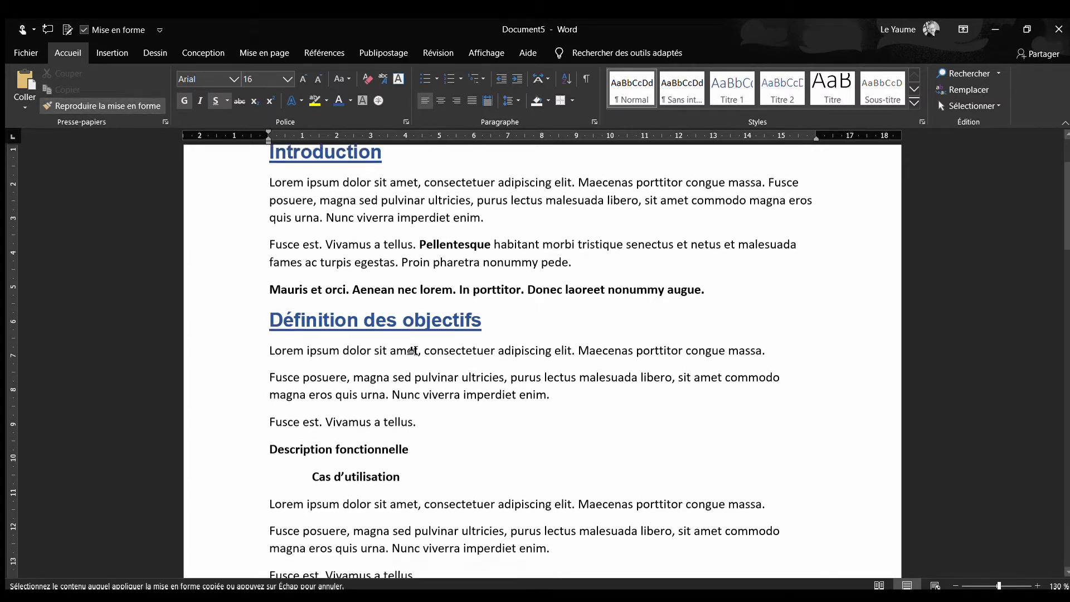
{"action": "left_click_drag", "start_coordinate": [419, 381], "coordinate": [283, 385]}
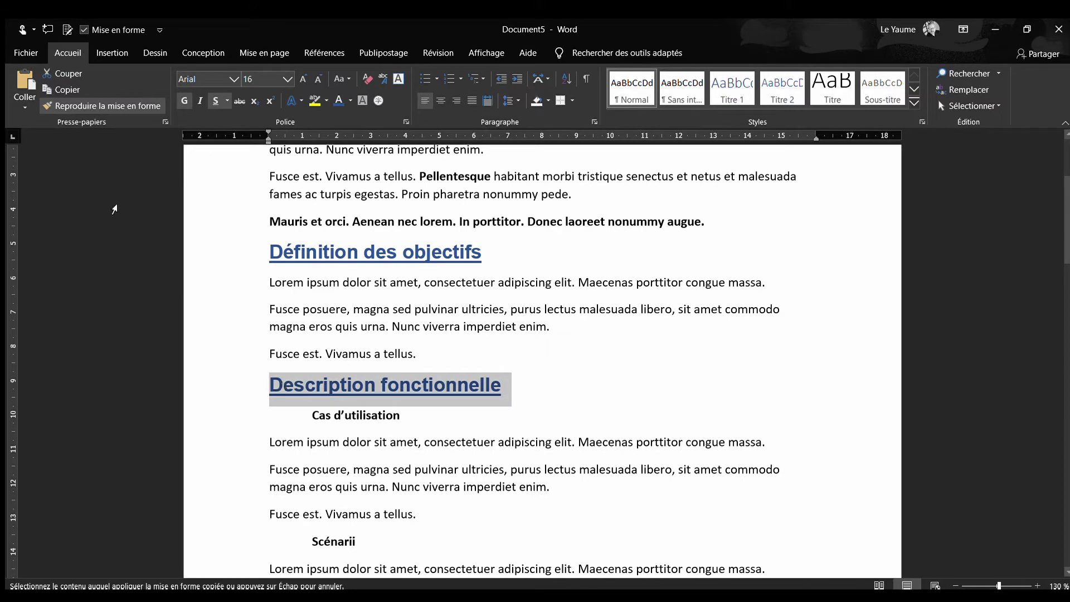
{"action": "scroll", "coordinate": [370, 373], "scroll_direction": "down", "scroll_amount": 3}
{"action": "scroll", "coordinate": [379, 379], "scroll_direction": "down", "scroll_amount": 1}
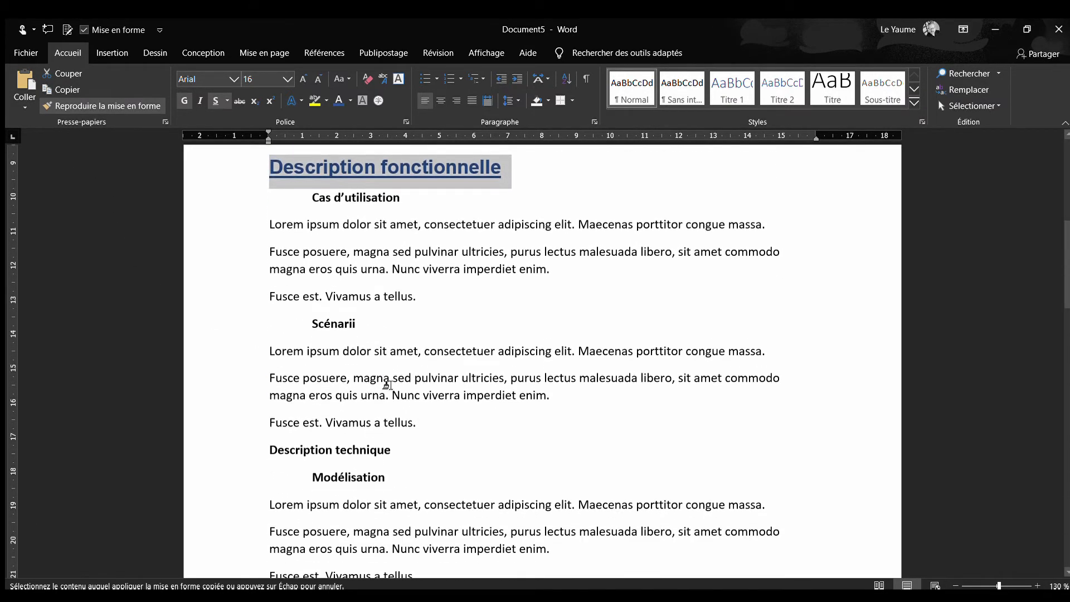
{"action": "left_click_drag", "start_coordinate": [391, 449], "coordinate": [286, 449]}
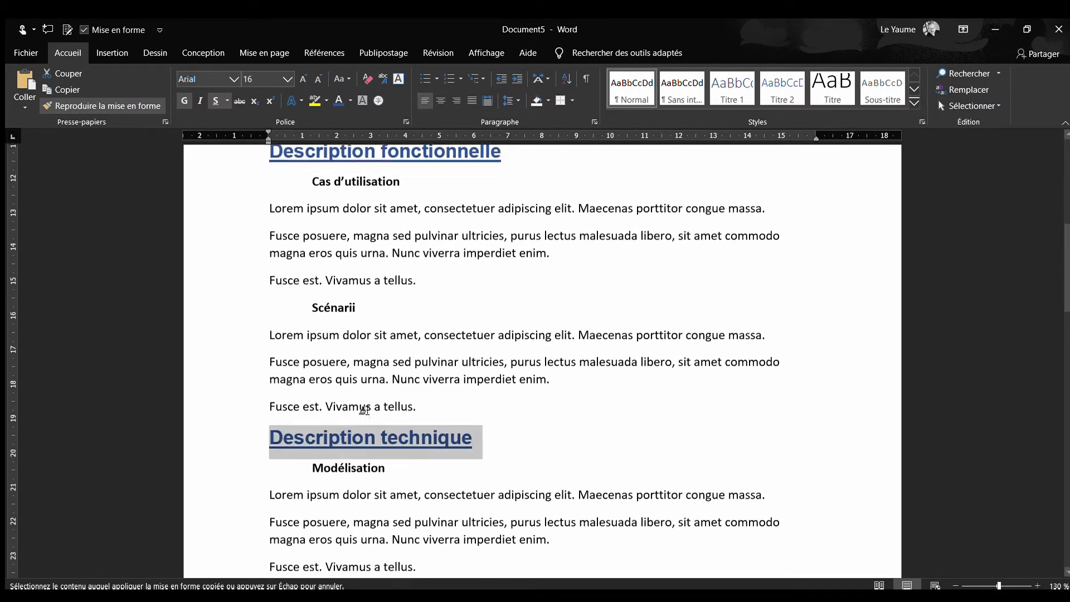
Apply the copied title formatting to the "Interfaces" and "Conclusion" titles on the second page
{"action": "scroll", "coordinate": [384, 379], "scroll_direction": "down", "scroll_amount": 8}
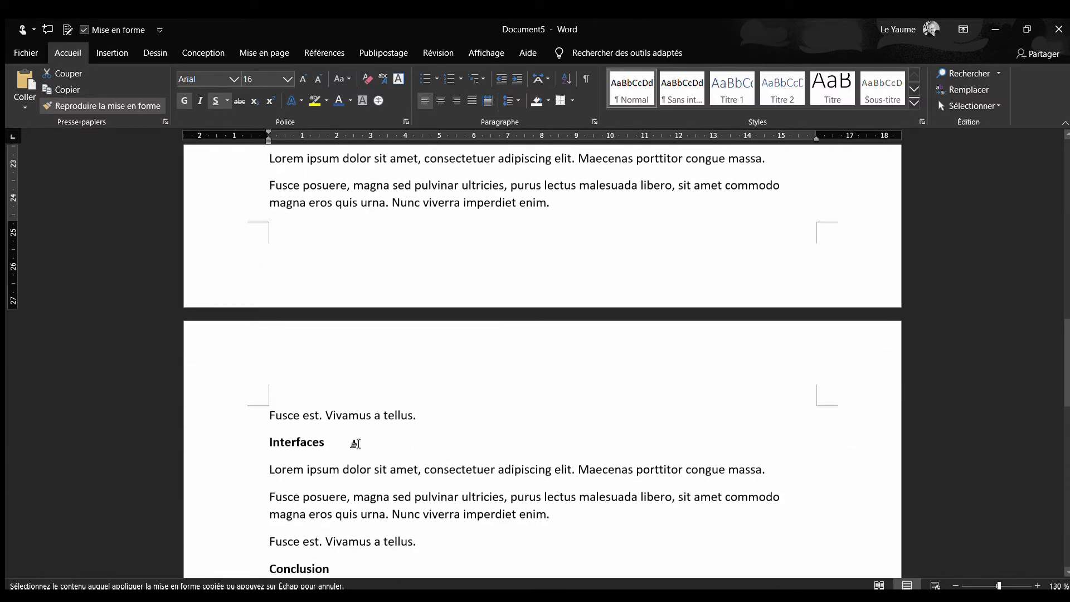
{"action": "left_click_drag", "start_coordinate": [355, 445], "coordinate": [266, 445]}
{"action": "scroll", "coordinate": [384, 429], "scroll_direction": "down", "scroll_amount": 2}
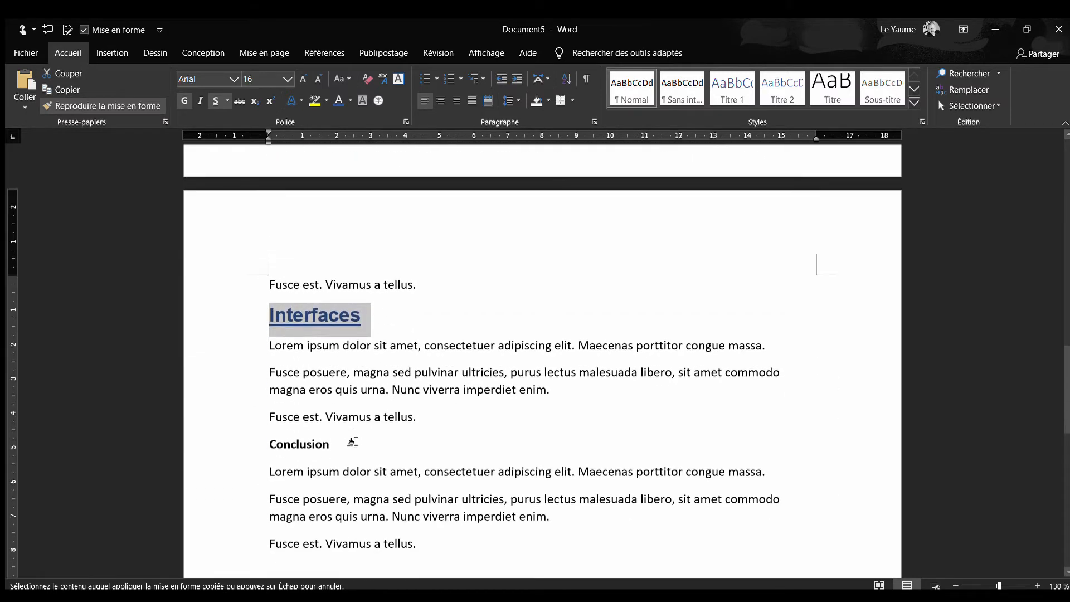
{"action": "left_click_drag", "start_coordinate": [352, 440], "coordinate": [268, 440]}
Apply the copied title formatting to the "Cas d'utilisation" subtitle and stop copying the formatting
{"action": "scroll", "coordinate": [426, 370], "scroll_direction": "up", "scroll_amount": 13}
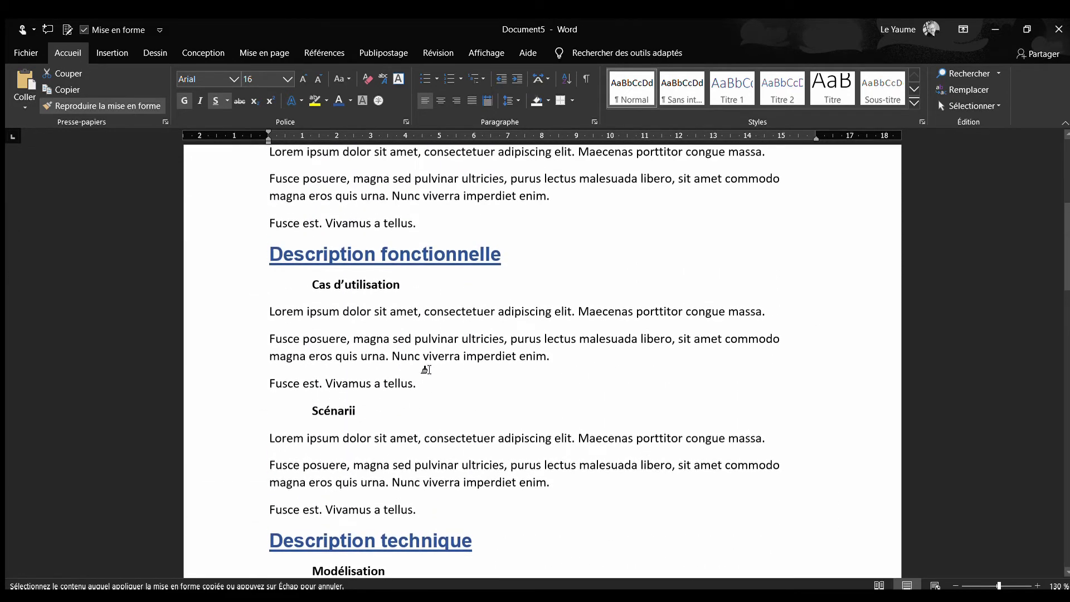
{"action": "scroll", "coordinate": [426, 369], "scroll_direction": "up", "scroll_amount": 5}
{"action": "scroll", "coordinate": [426, 370], "scroll_direction": "down", "scroll_amount": 2}
{"action": "scroll", "coordinate": [427, 369], "scroll_direction": "down", "scroll_amount": 1}
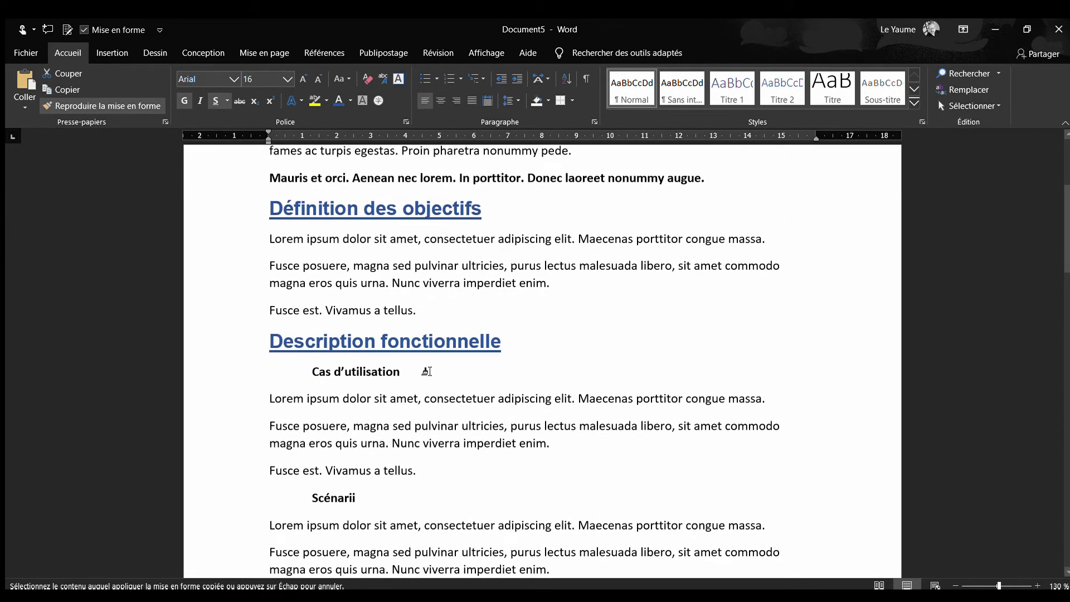
{"action": "left_click_drag", "start_coordinate": [426, 370], "coordinate": [310, 369]}
{"action": "key", "text": "Escape"}
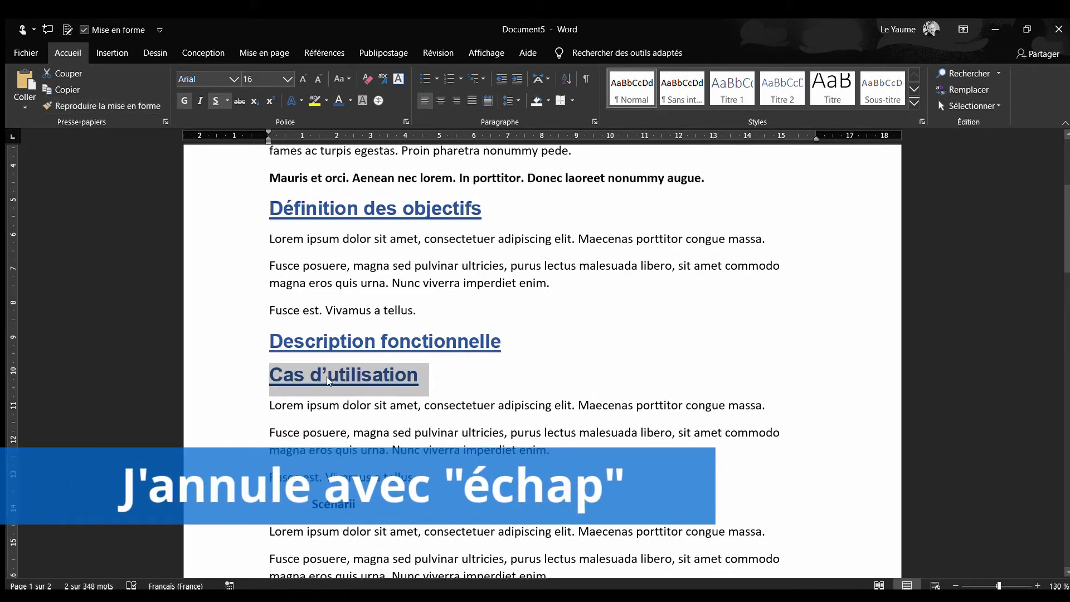
{"action": "left_click", "coordinate": [327, 376]}
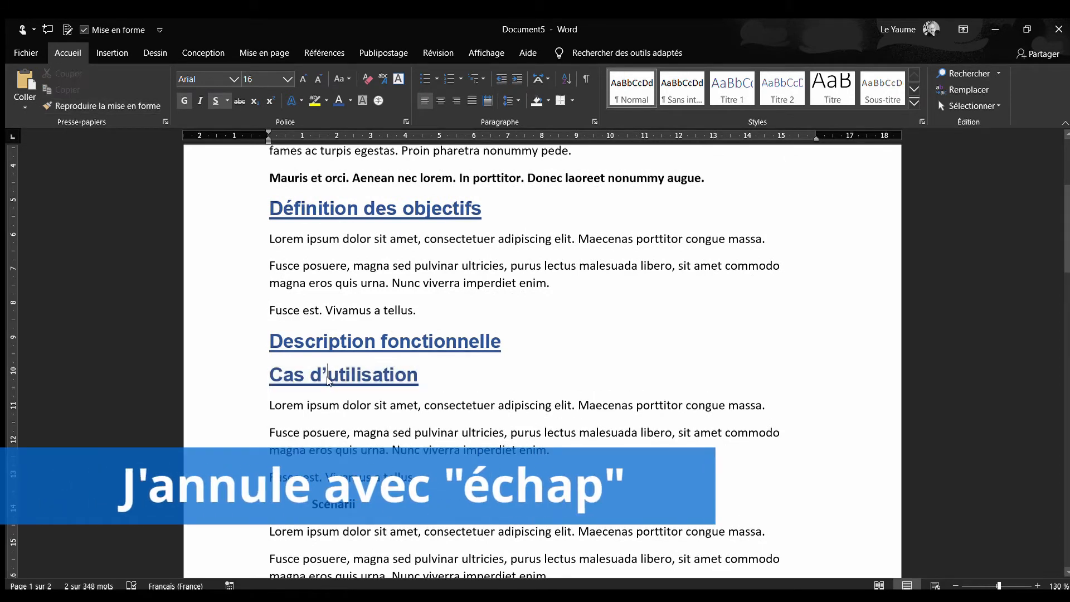
{"action": "left_click", "coordinate": [298, 76]}
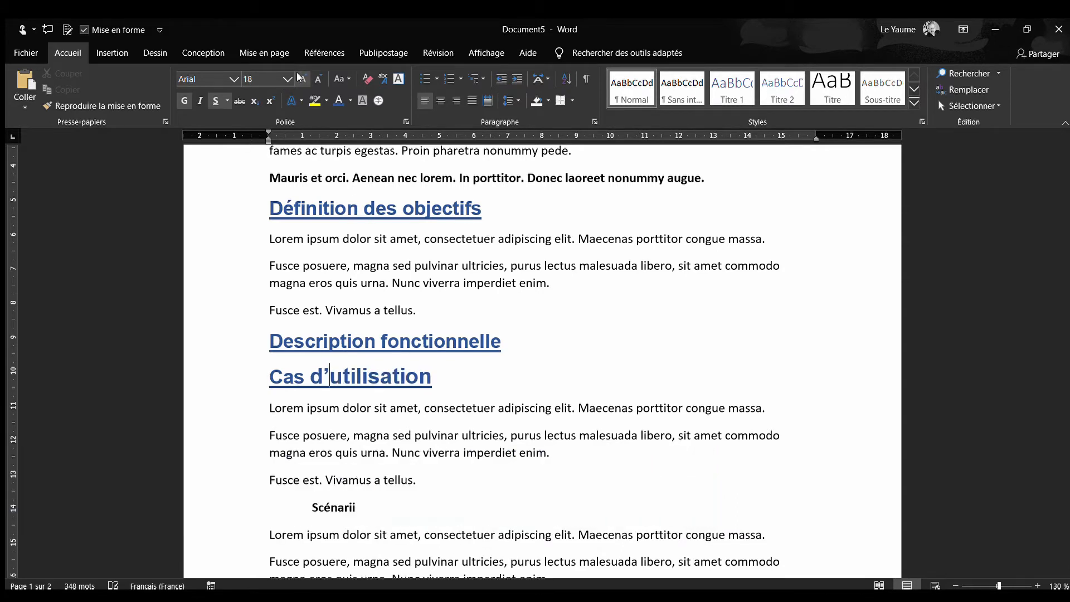
{"action": "left_click", "coordinate": [316, 78]}
{"action": "left_click", "coordinate": [316, 79]}
{"action": "left_click", "coordinate": [316, 79]}
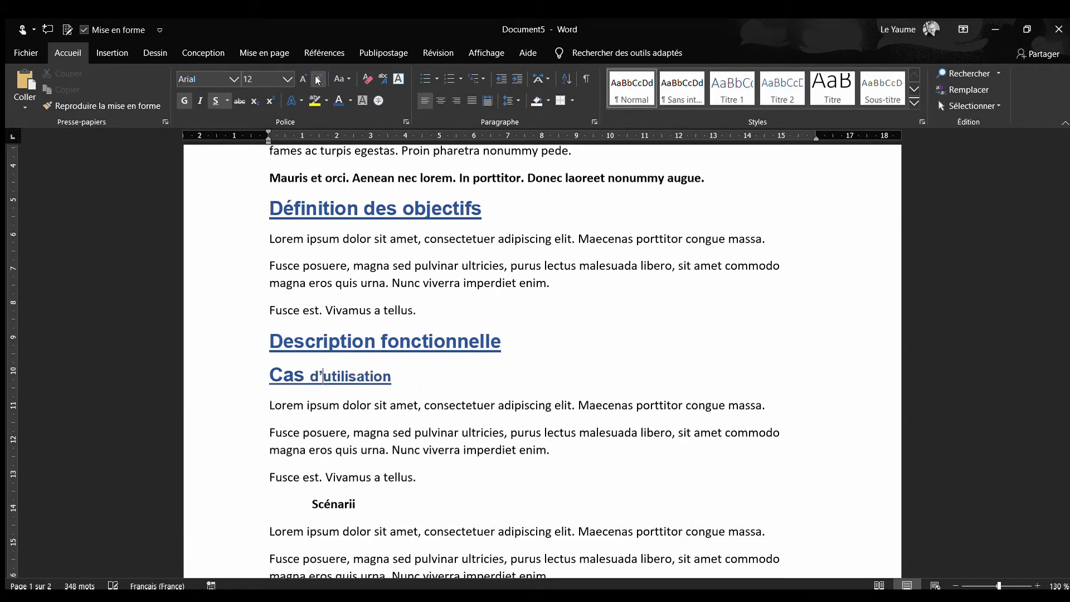
{"action": "key", "text": "ctrl+z"}
{"action": "key", "text": "ctrl+z"}
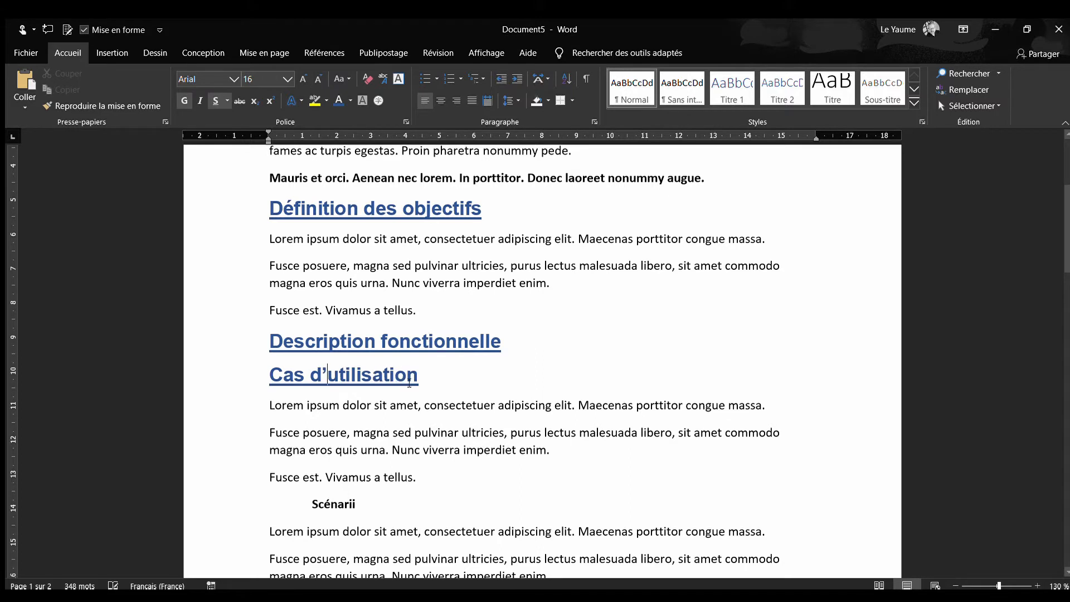
Reduce the font size of the whole "Cas d'utilisation" subtitle to 12
{"action": "left_click_drag", "start_coordinate": [415, 377], "coordinate": [268, 377]}
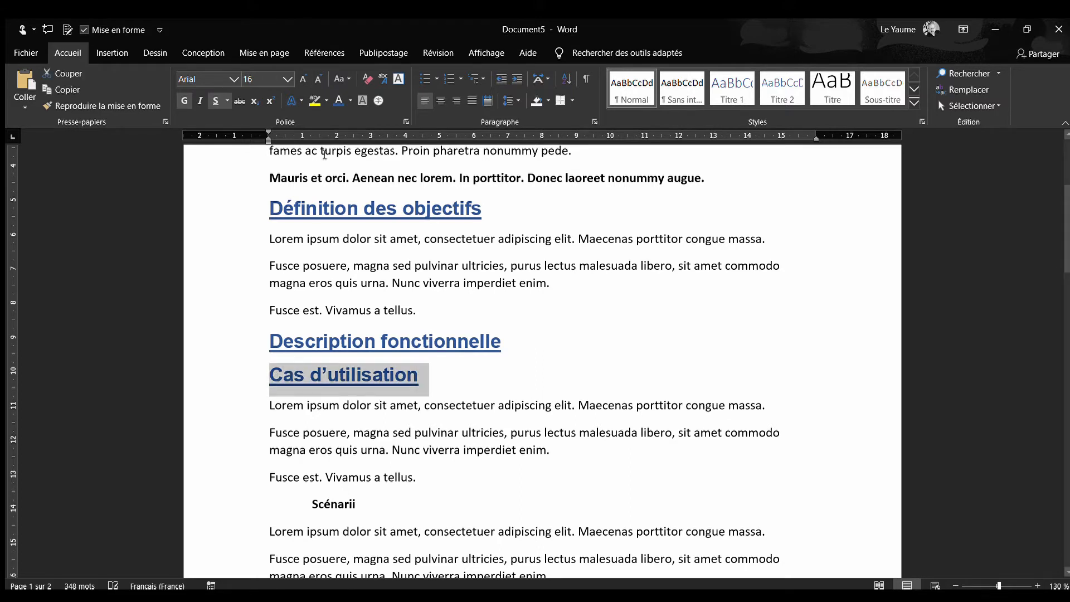
{"action": "left_click", "coordinate": [319, 79]}
{"action": "left_click", "coordinate": [317, 78]}
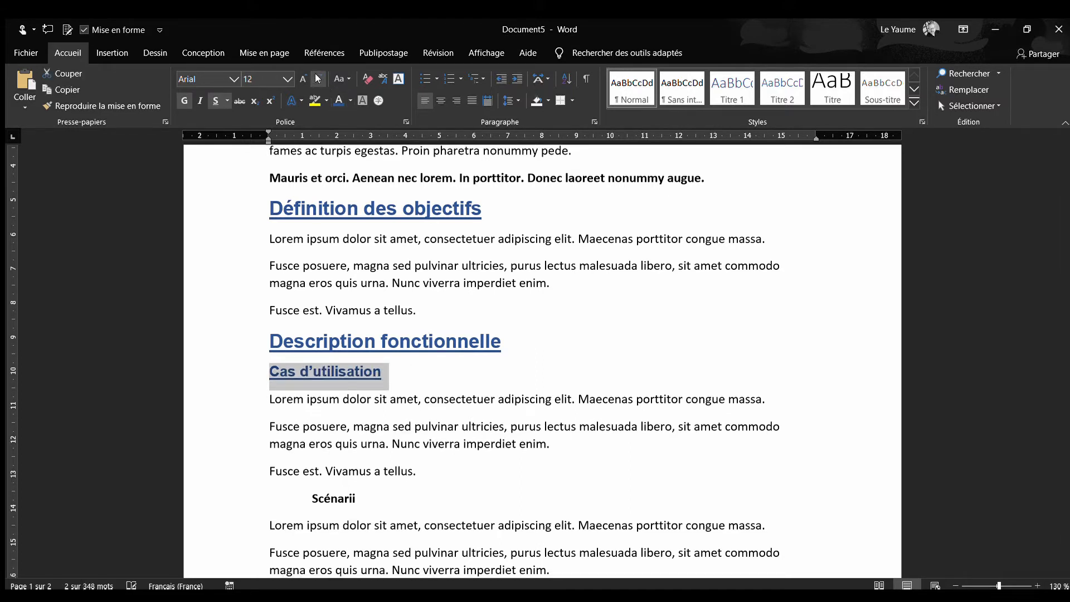
Color the "Cas d'utilisation" subtitle light blue and remove its underline
{"action": "left_click", "coordinate": [339, 100]}
{"action": "left_click", "coordinate": [396, 195]}
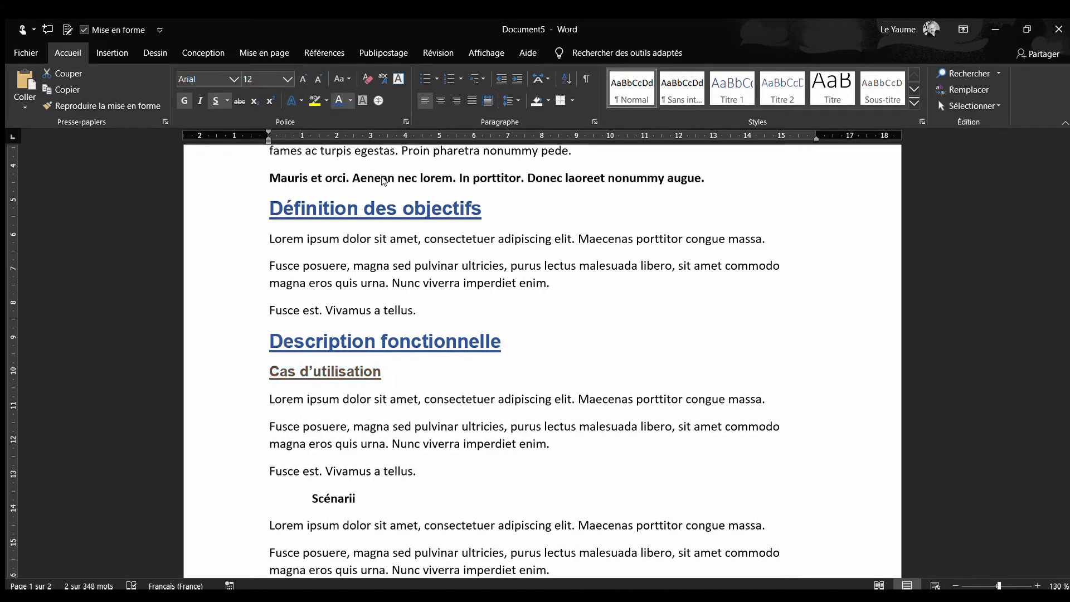
{"action": "triple_click", "coordinate": [324, 372]}
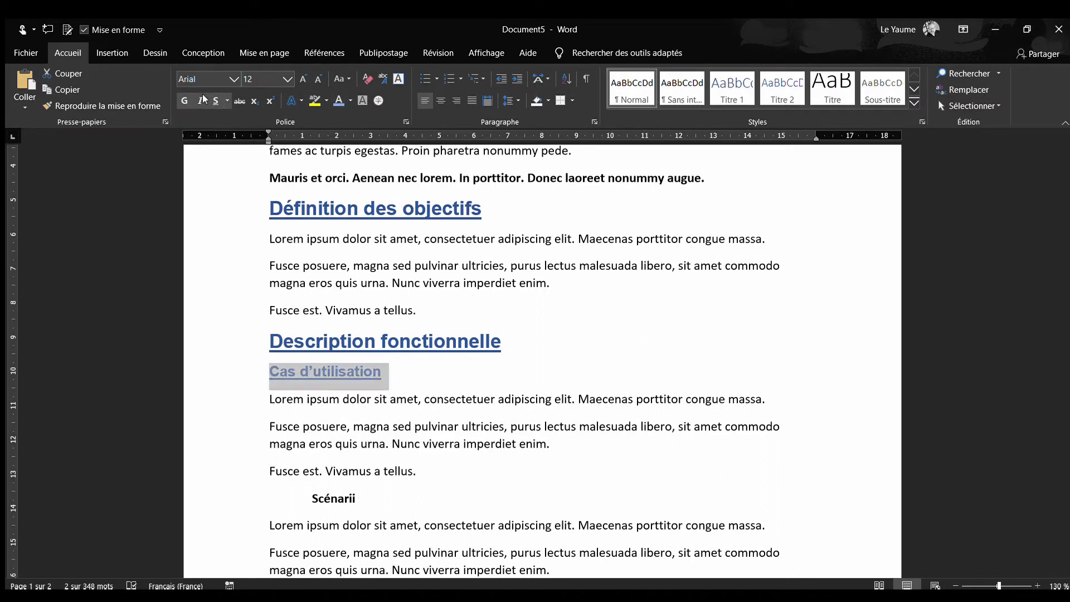
{"action": "left_click", "coordinate": [217, 100]}
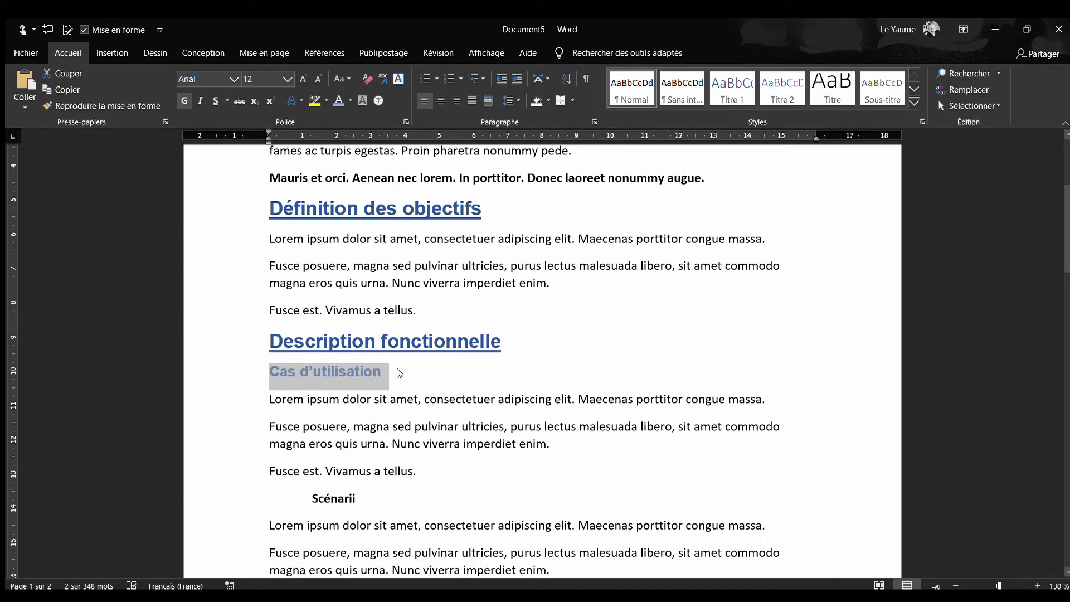
Copy the formatting of the "Cas d'utilisation" subtitle onto the "Scénarii" subtitle, keeping the format painter active
{"action": "left_click", "coordinate": [86, 103]}
{"action": "scroll", "coordinate": [377, 363], "scroll_direction": "down", "scroll_amount": 2}
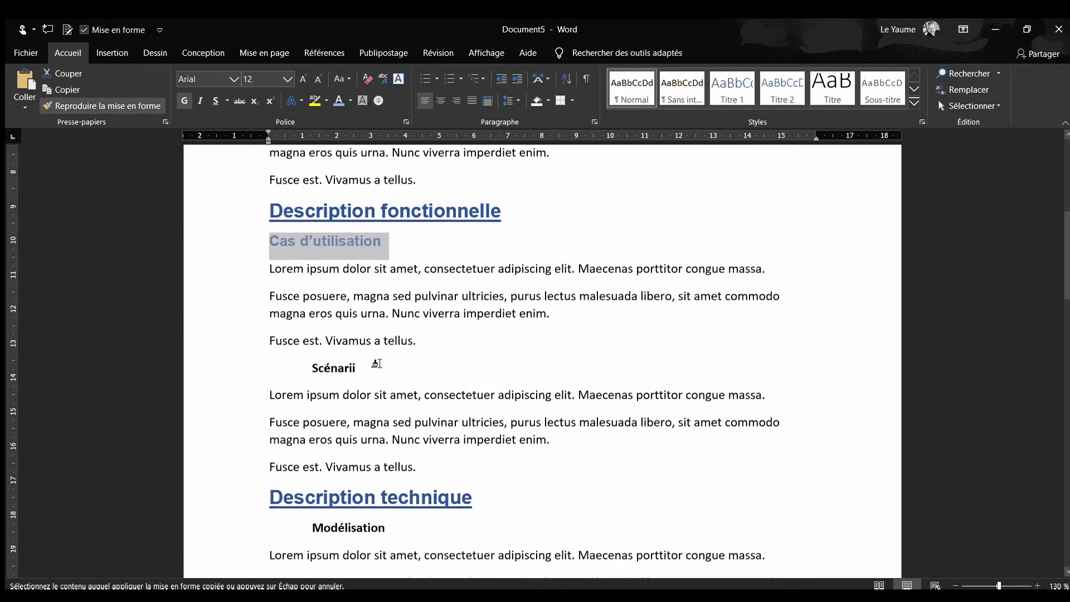
{"action": "left_click", "coordinate": [304, 368]}
{"action": "scroll", "coordinate": [418, 413], "scroll_direction": "down", "scroll_amount": 2}
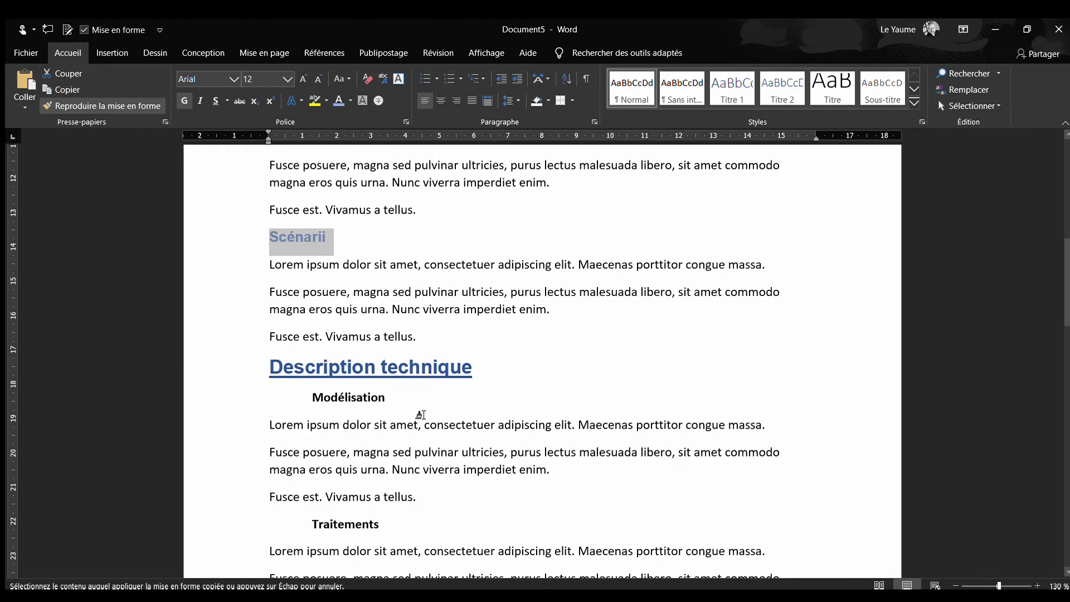
Apply the copied subtitle formatting to the "Modélisation" and "Traitements" subtitles and stop copying the formatting
{"action": "left_click", "coordinate": [312, 398]}
{"action": "scroll", "coordinate": [449, 471], "scroll_direction": "down", "scroll_amount": 2}
{"action": "left_click_drag", "start_coordinate": [378, 397], "coordinate": [311, 397]}
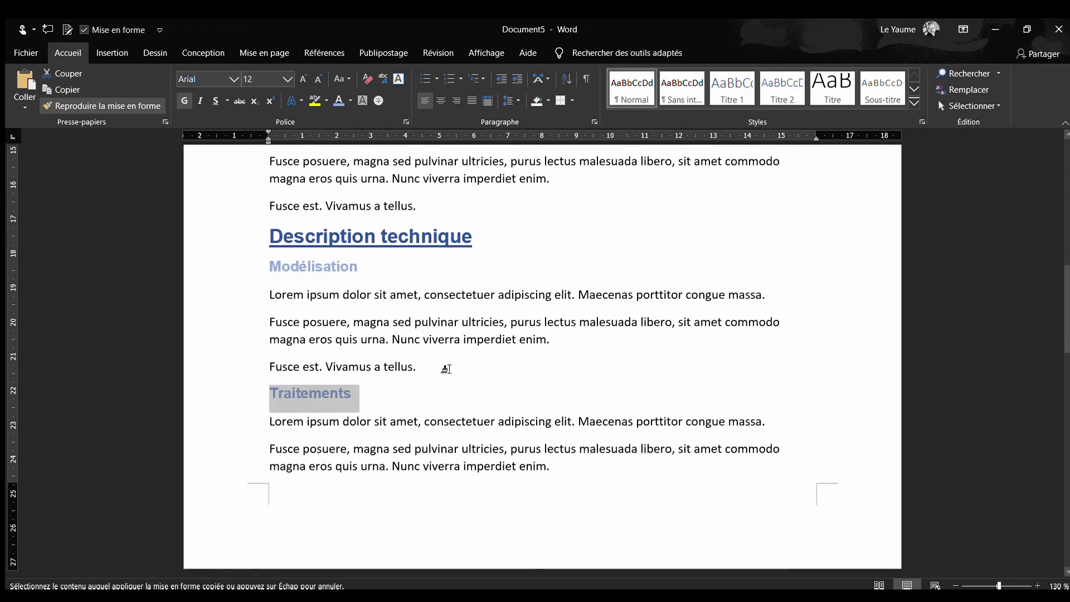
{"action": "key", "text": "Escape"}
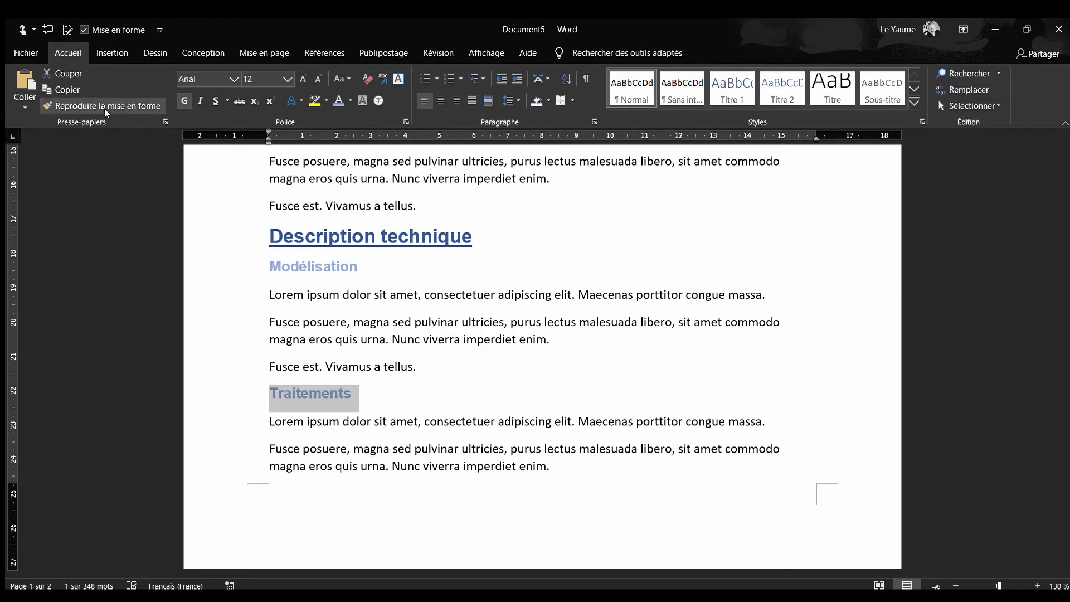
{"action": "left_click", "coordinate": [437, 397]}
Examine the titles and subtitles across both pages for consistent formatting
{"action": "scroll", "coordinate": [441, 396], "scroll_direction": "down", "scroll_amount": 5}
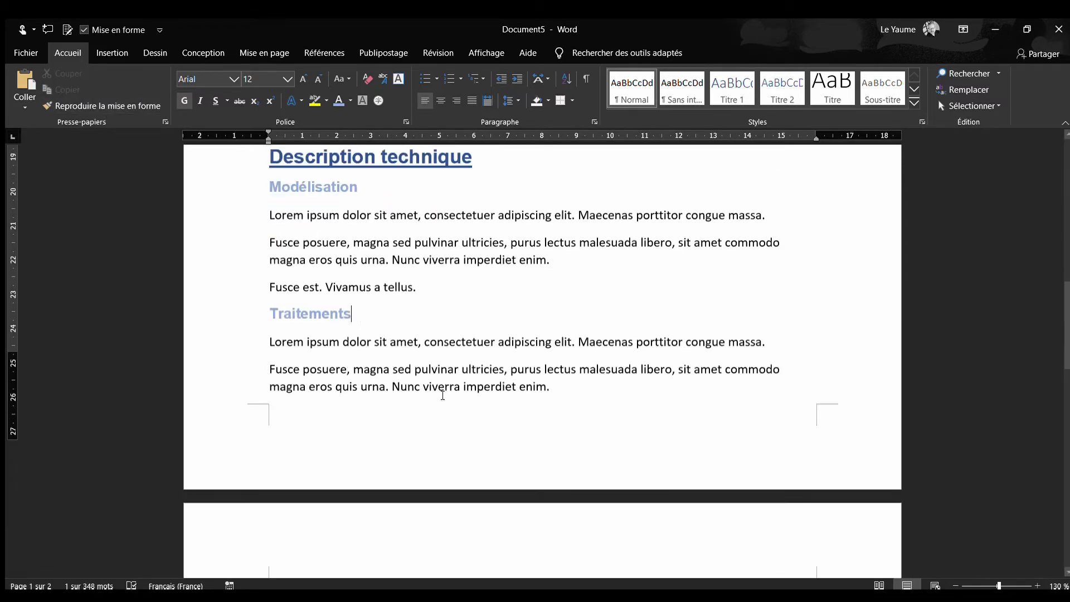
{"action": "scroll", "coordinate": [443, 395], "scroll_direction": "down", "scroll_amount": 10}
{"action": "scroll", "coordinate": [443, 395], "scroll_direction": "up", "scroll_amount": 18}
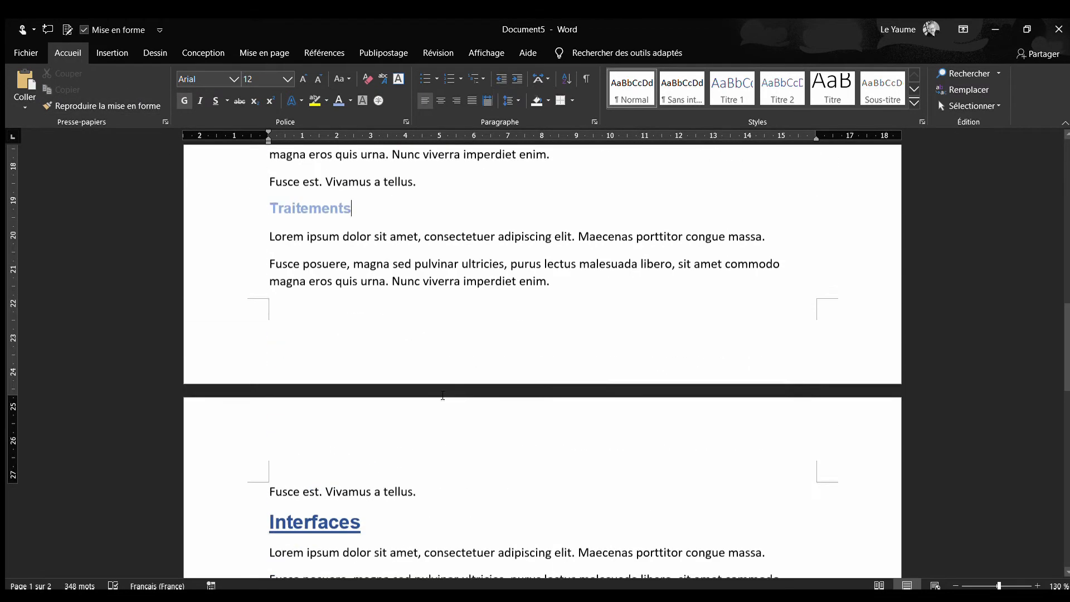
{"action": "scroll", "coordinate": [443, 395], "scroll_direction": "up", "scroll_amount": 10}
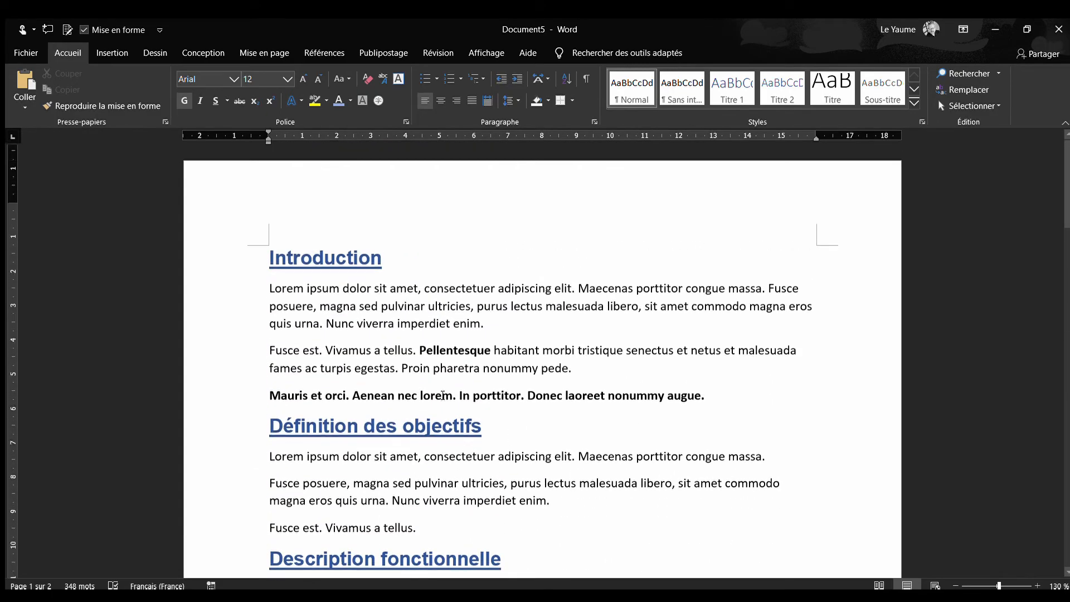
{"action": "scroll", "coordinate": [443, 395], "scroll_direction": "down", "scroll_amount": 9}
{"action": "scroll", "coordinate": [443, 395], "scroll_direction": "down", "scroll_amount": 15}
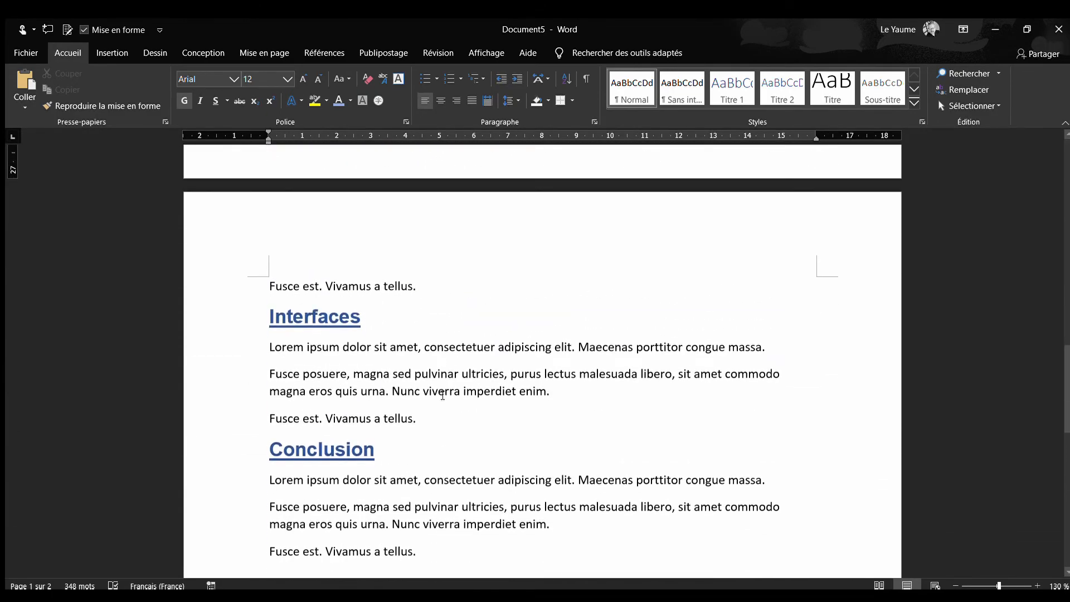
{"action": "scroll", "coordinate": [442, 395], "scroll_direction": "up", "scroll_amount": 7}
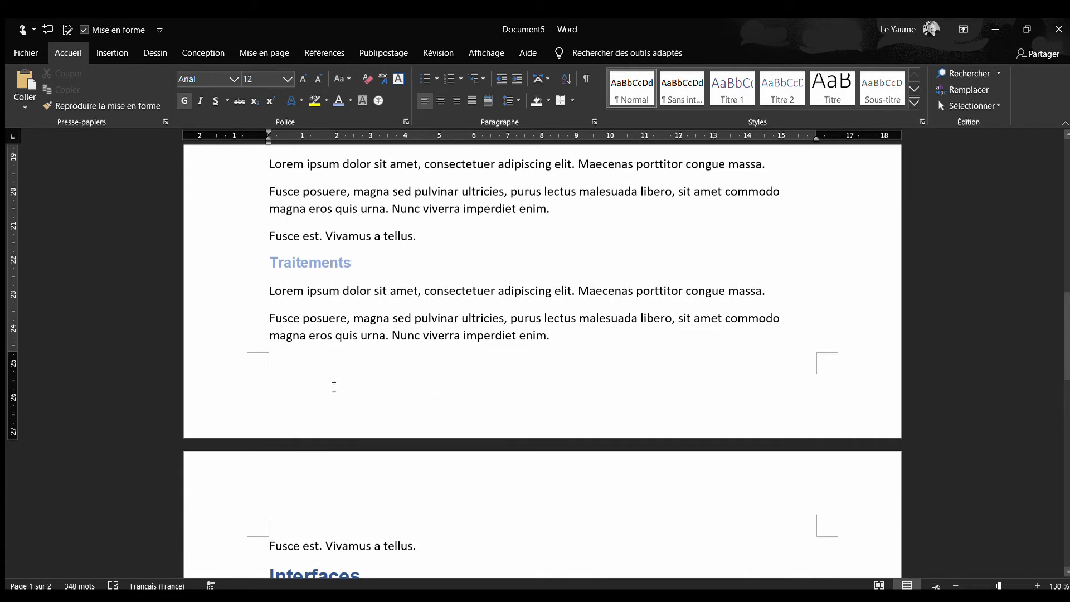
{"action": "scroll", "coordinate": [470, 486], "scroll_direction": "down", "scroll_amount": 1}
{"action": "left_click", "coordinate": [430, 508]}
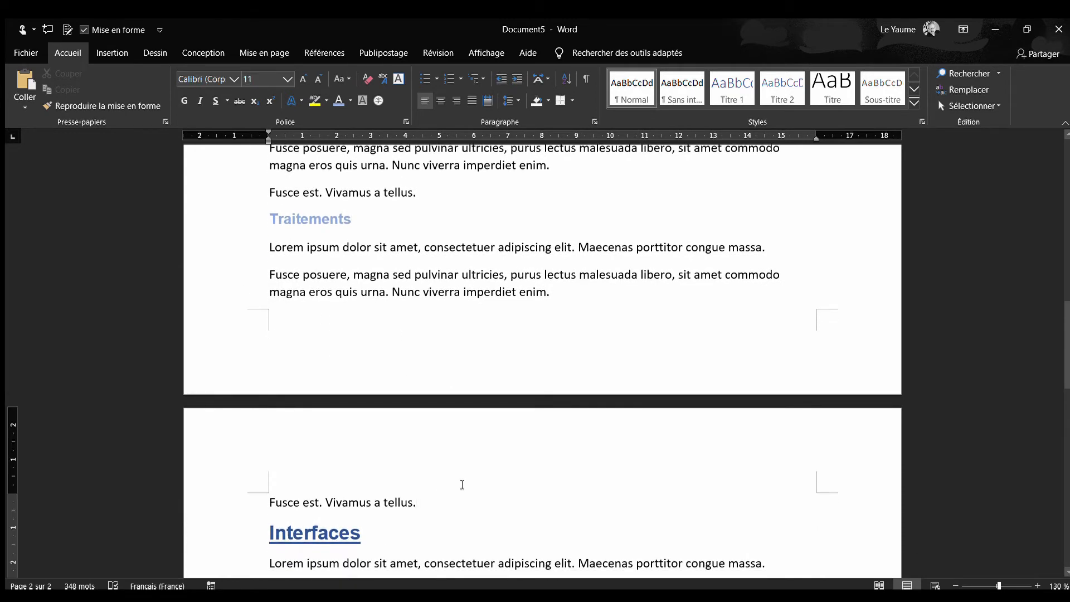
{"action": "scroll", "coordinate": [462, 485], "scroll_direction": "down", "scroll_amount": 1}
{"action": "scroll", "coordinate": [451, 469], "scroll_direction": "up", "scroll_amount": 1}
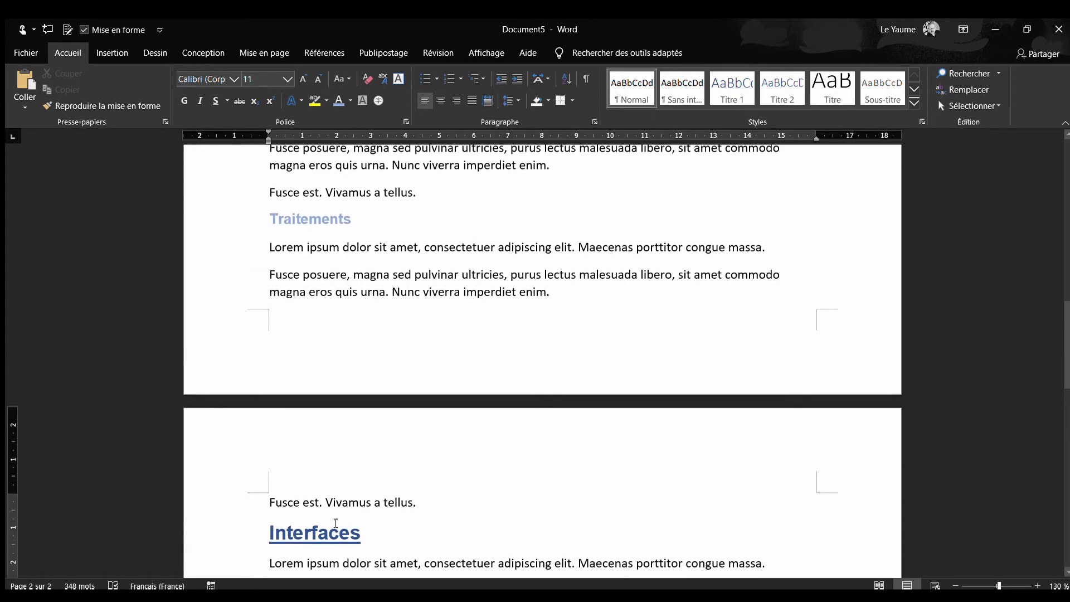
Copy the formatting of the "Traitements" subtitle onto the "Interfaces" heading
{"action": "double_click", "coordinate": [313, 219]}
{"action": "left_click", "coordinate": [102, 106]}
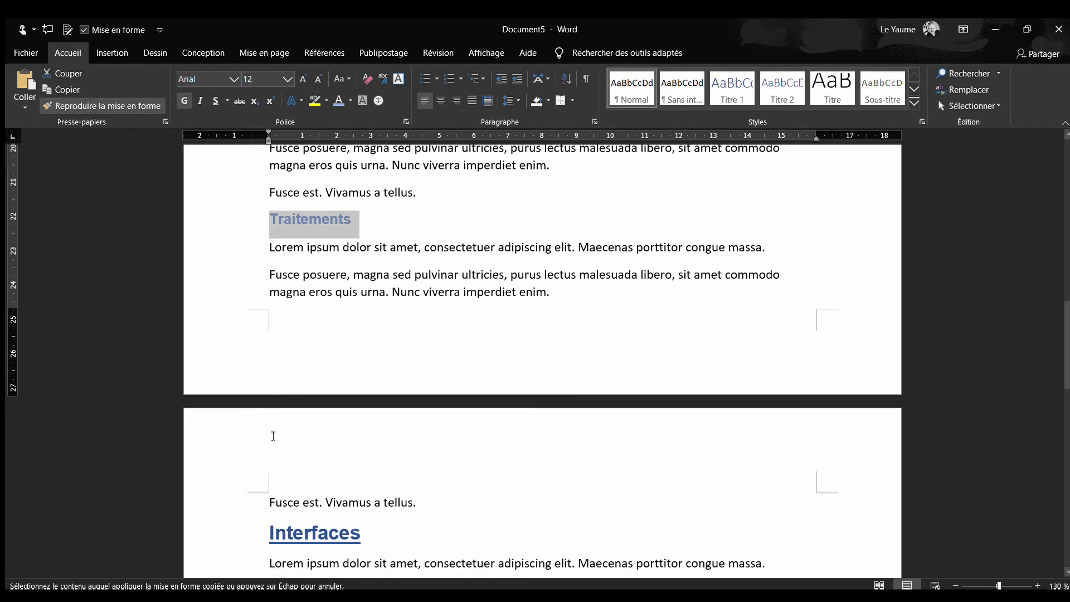
{"action": "left_click_drag", "start_coordinate": [365, 531], "coordinate": [268, 536]}
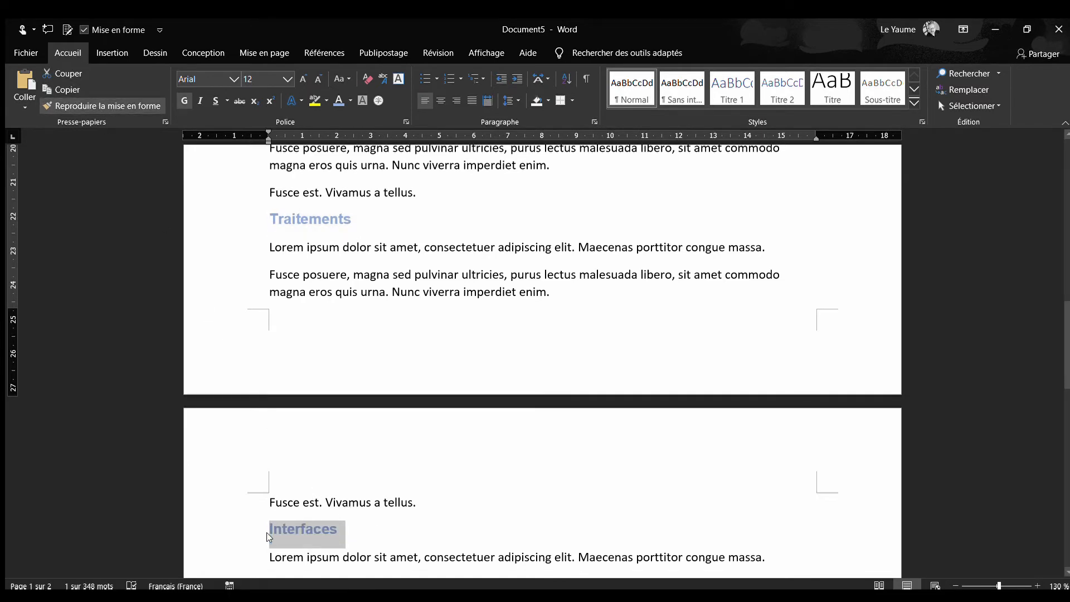
{"action": "left_click", "coordinate": [377, 541]}
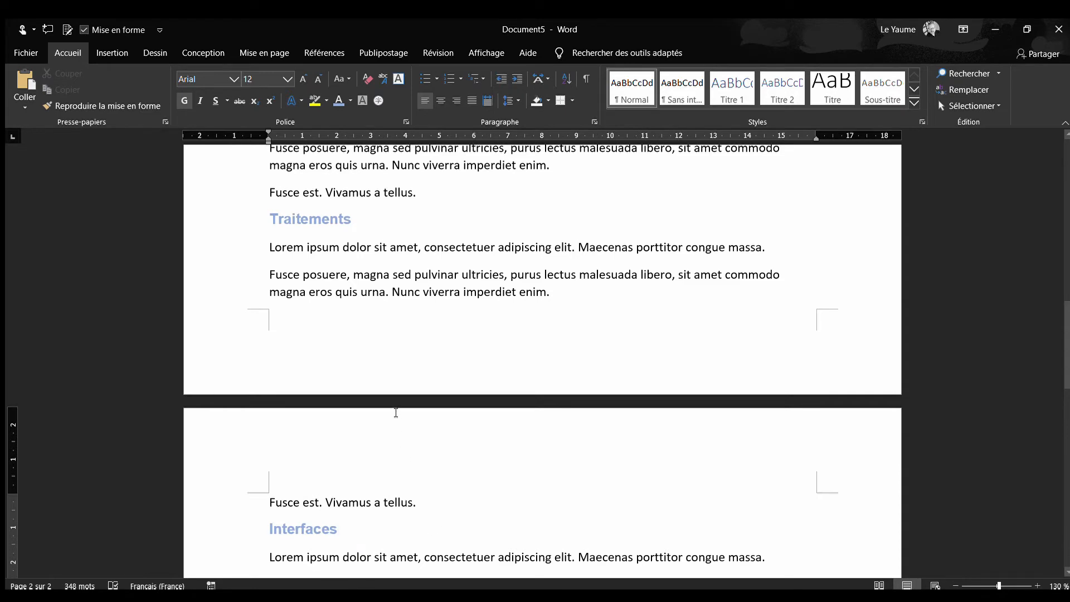
{"action": "scroll", "coordinate": [396, 412], "scroll_direction": "up", "scroll_amount": 4}
{"action": "scroll", "coordinate": [396, 413], "scroll_direction": "down", "scroll_amount": 6}
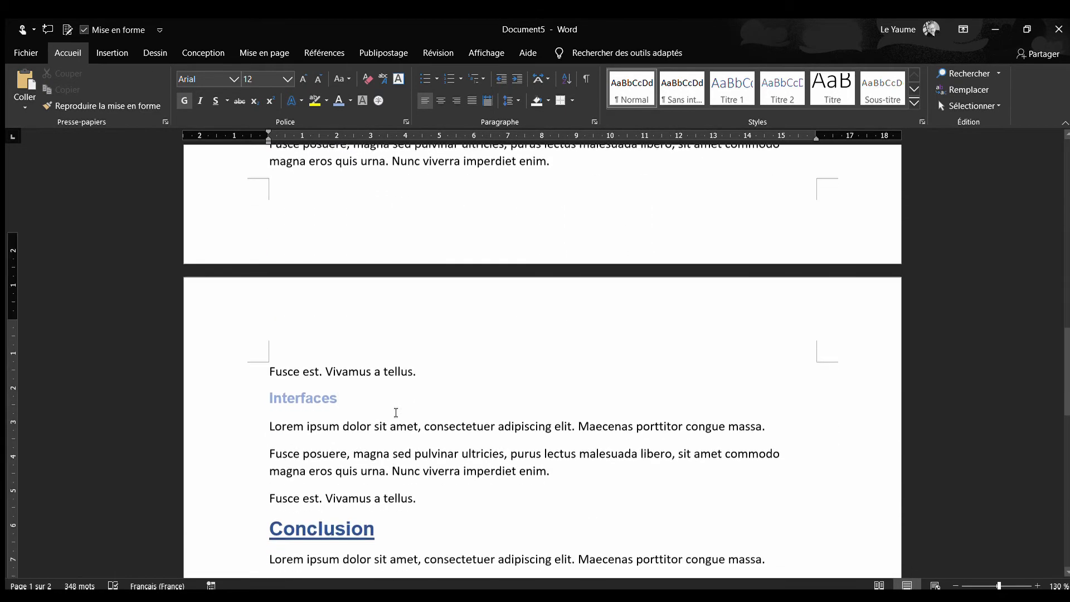
{"action": "scroll", "coordinate": [396, 413], "scroll_direction": "down", "scroll_amount": 2}
{"action": "left_click", "coordinate": [422, 410]}
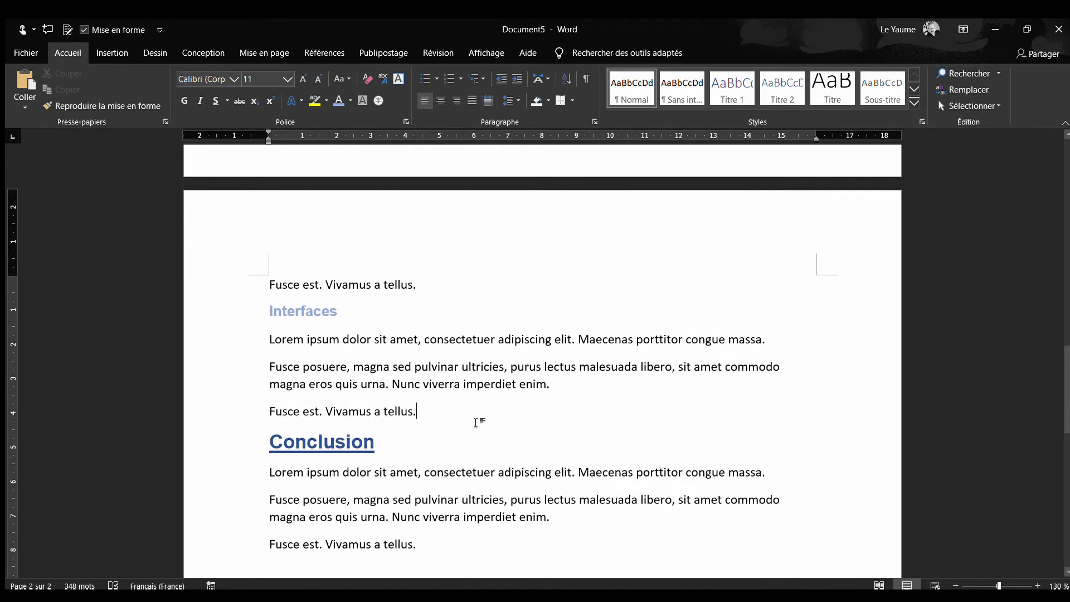
{"action": "key", "text": "Return"}
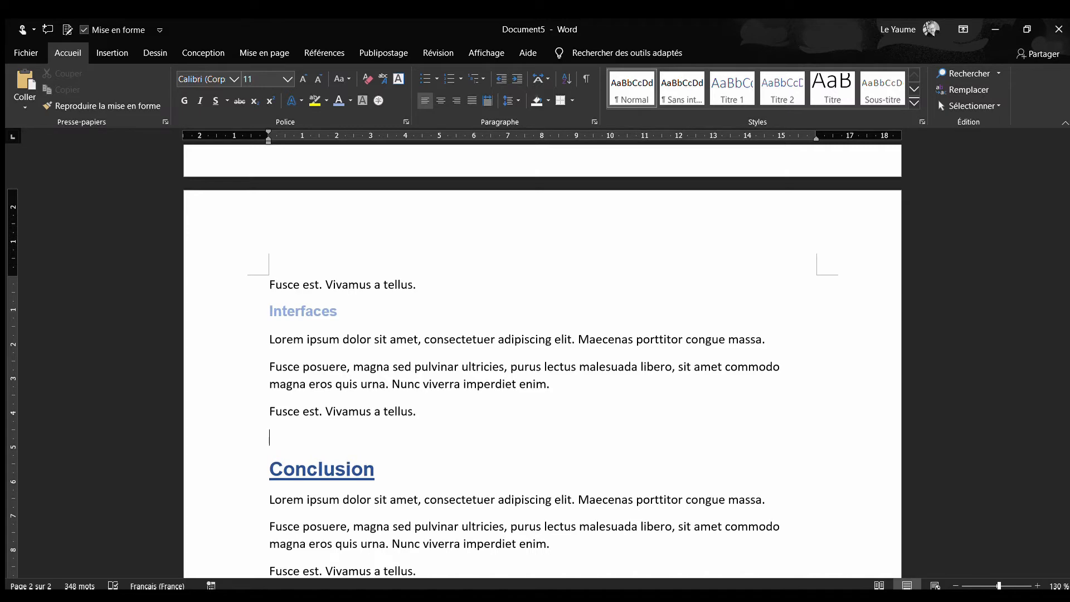
{"action": "key", "text": "BackSpace"}
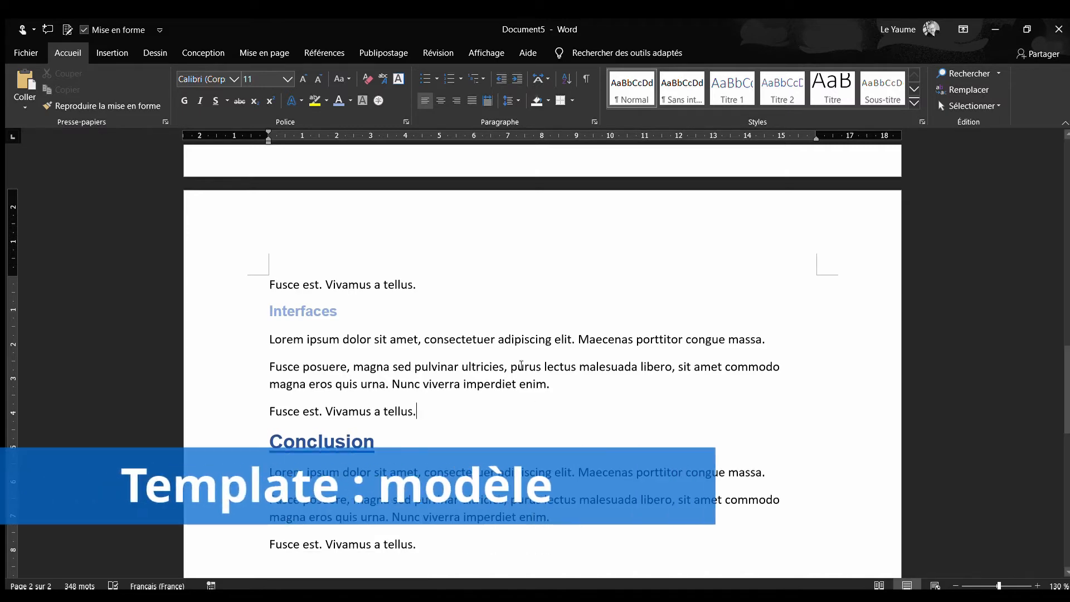
Apply the Titre style to the "Introduction" and "Définition des objectifs" headings
{"action": "scroll", "coordinate": [467, 407], "scroll_direction": "up", "scroll_amount": 20}
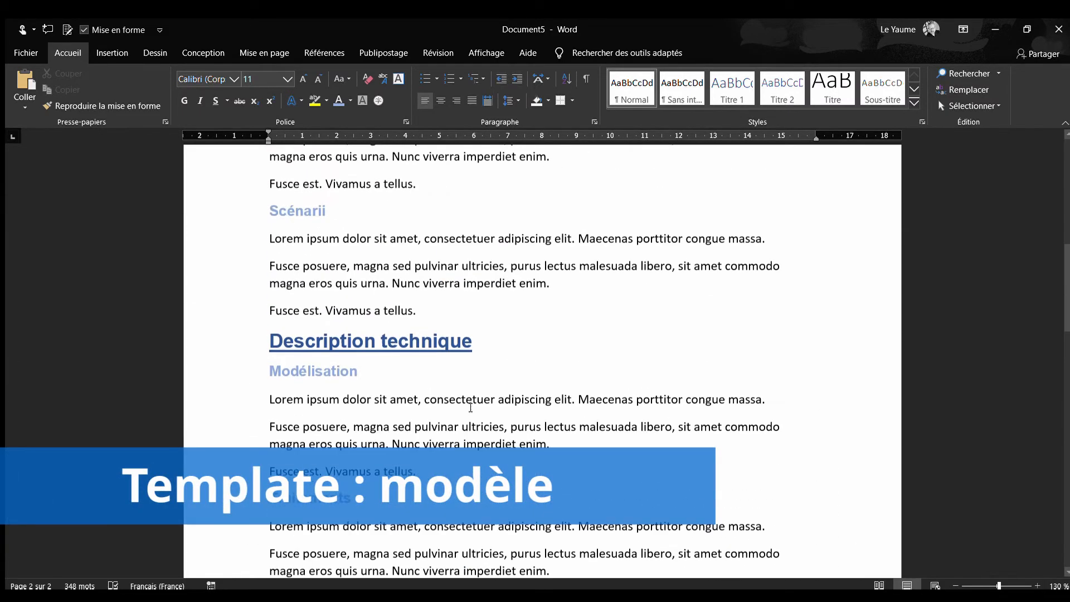
{"action": "scroll", "coordinate": [470, 408], "scroll_direction": "up", "scroll_amount": 1}
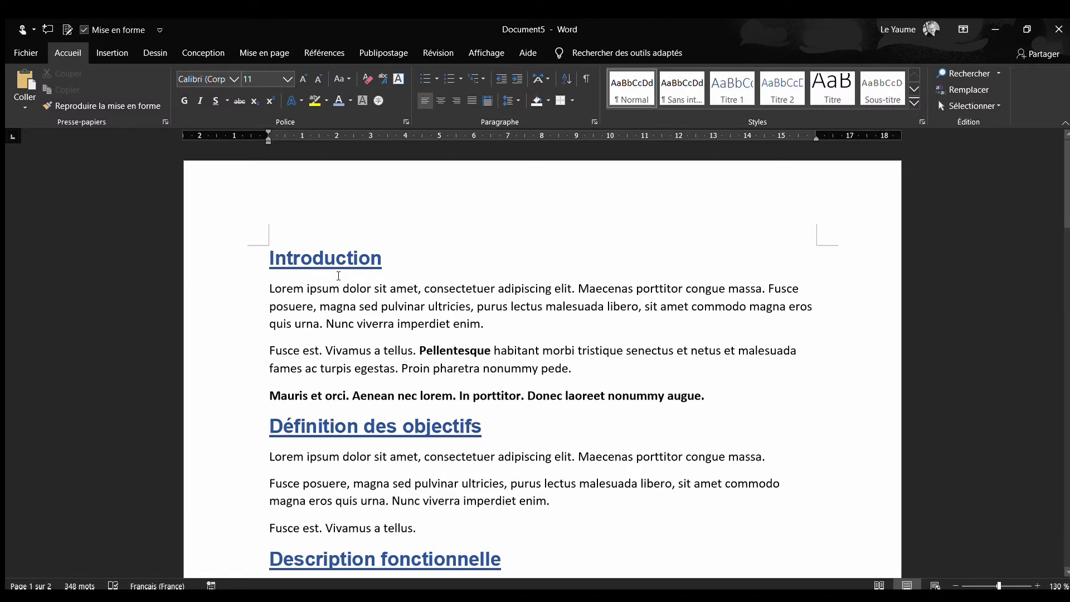
{"action": "triple_click", "coordinate": [324, 262]}
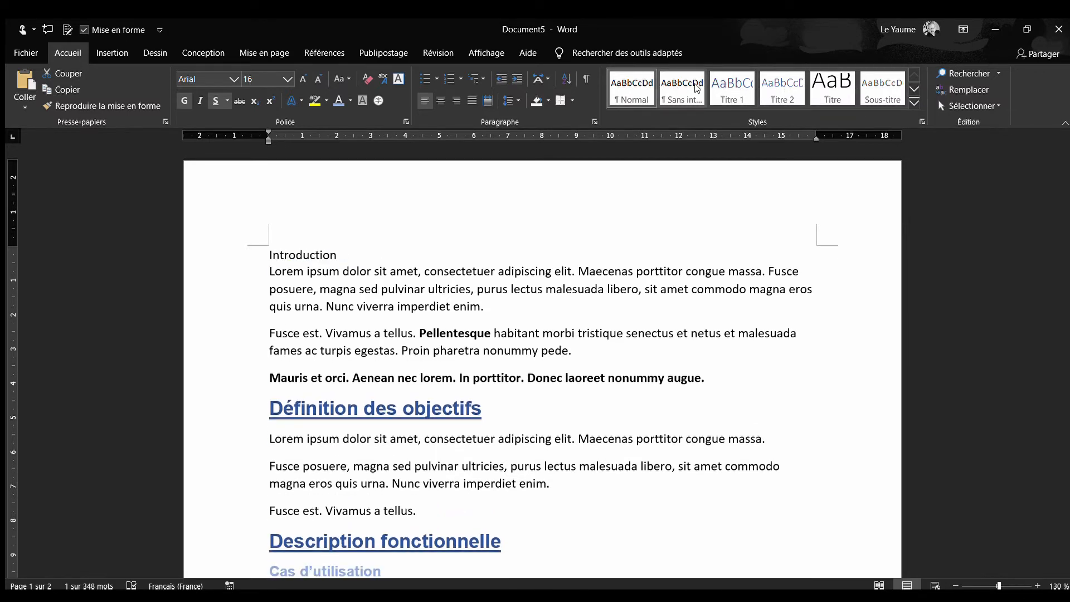
{"action": "left_click", "coordinate": [831, 87]}
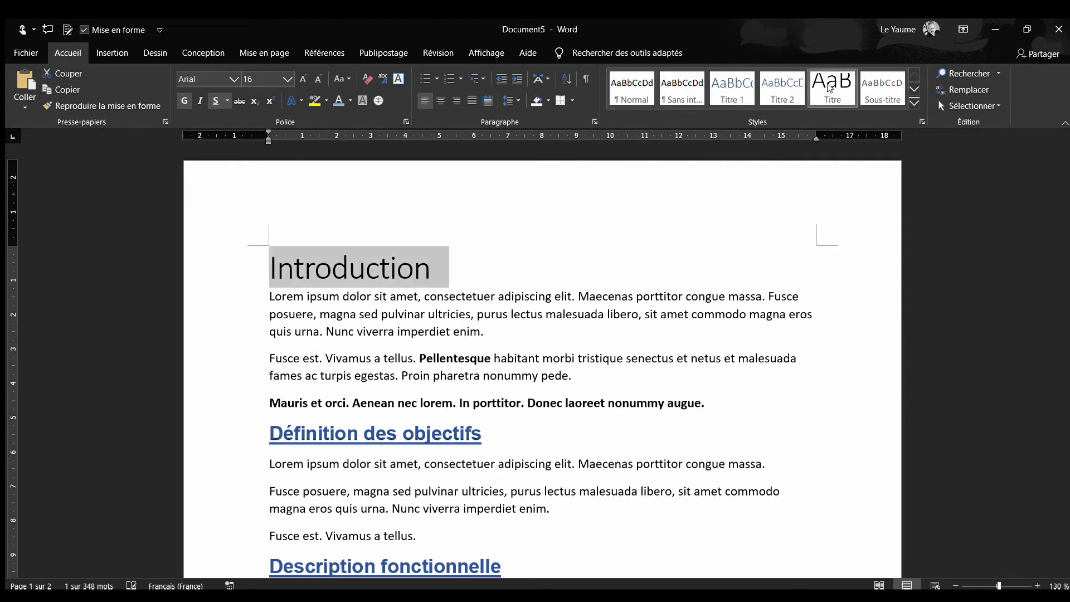
{"action": "left_click_drag", "start_coordinate": [494, 445], "coordinate": [239, 446]}
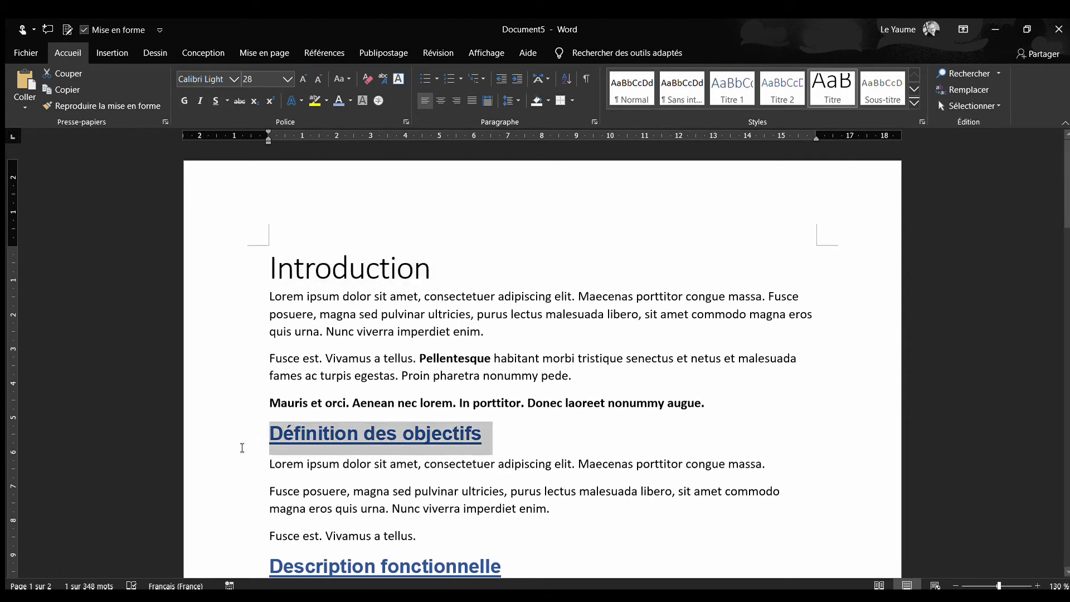
{"action": "left_click", "coordinate": [811, 99]}
Apply the Titre style to the "Description fonctionnelle" and "Description technique" headings
{"action": "scroll", "coordinate": [363, 312], "scroll_direction": "down", "scroll_amount": 3}
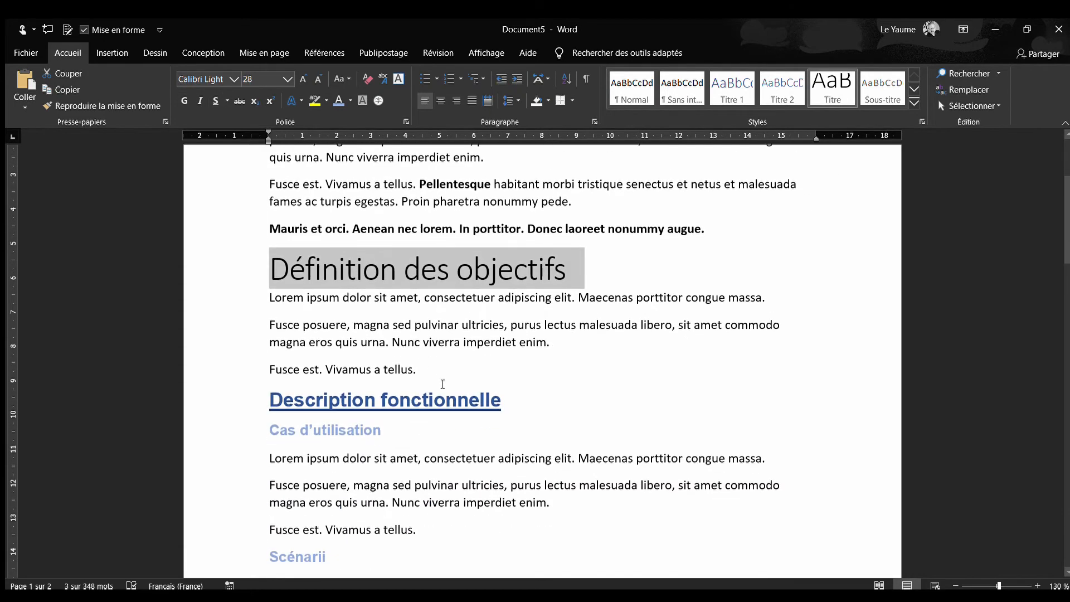
{"action": "left_click_drag", "start_coordinate": [531, 403], "coordinate": [239, 406]}
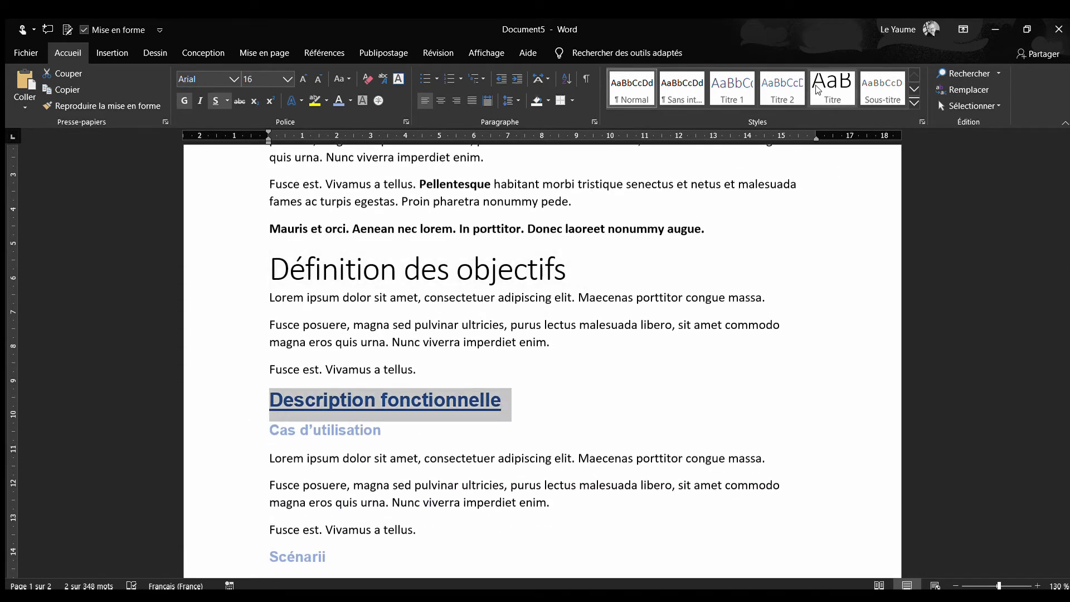
{"action": "left_click", "coordinate": [832, 88]}
{"action": "scroll", "coordinate": [496, 266], "scroll_direction": "down", "scroll_amount": 7}
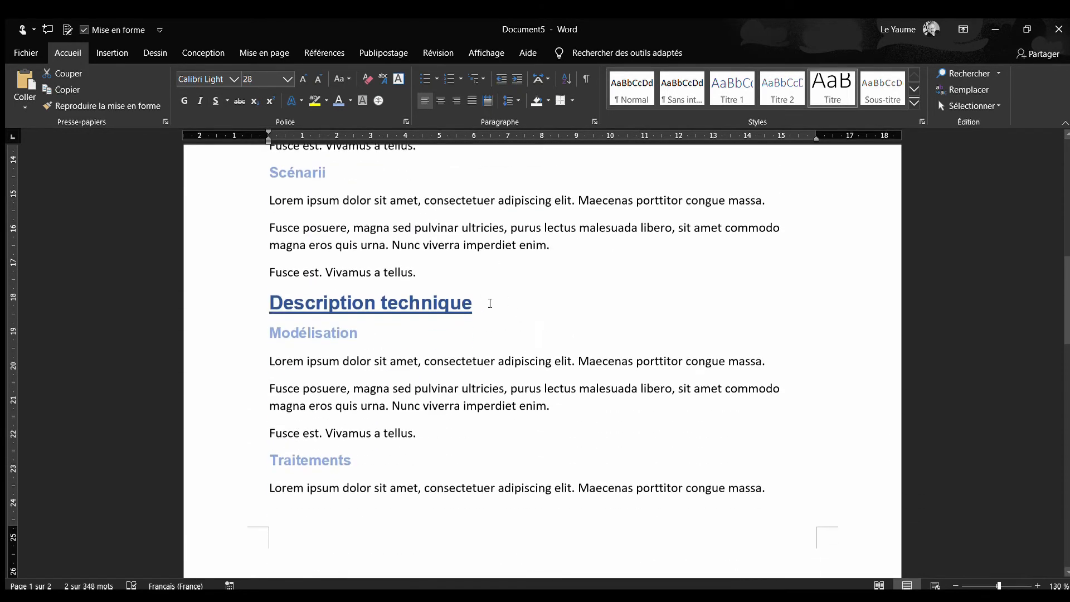
{"action": "left_click_drag", "start_coordinate": [490, 304], "coordinate": [210, 306]}
{"action": "left_click", "coordinate": [832, 88]}
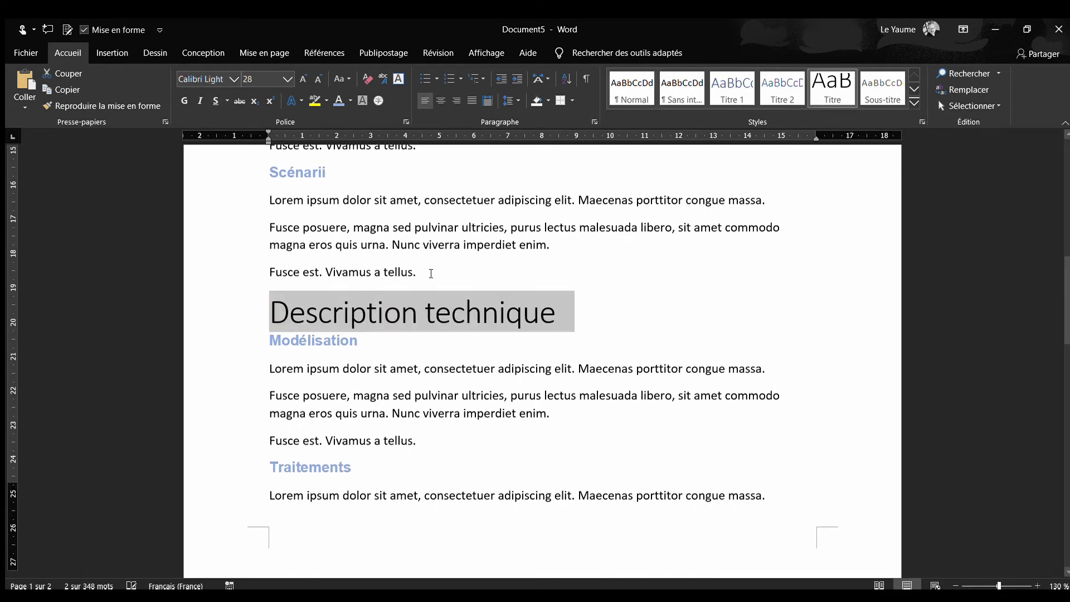
Apply the Titre style to the "Conclusion" heading and deselect it
{"action": "scroll", "coordinate": [431, 276], "scroll_direction": "down", "scroll_amount": 5}
{"action": "scroll", "coordinate": [431, 275], "scroll_direction": "down", "scroll_amount": 5}
{"action": "left_click_drag", "start_coordinate": [390, 402], "coordinate": [260, 394]}
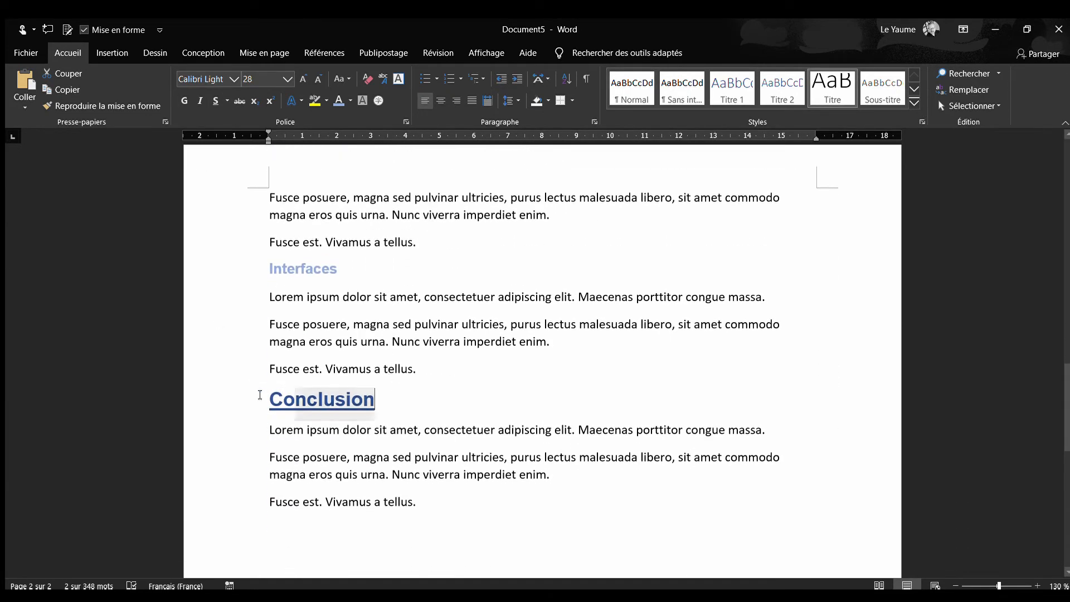
{"action": "left_click", "coordinate": [839, 92]}
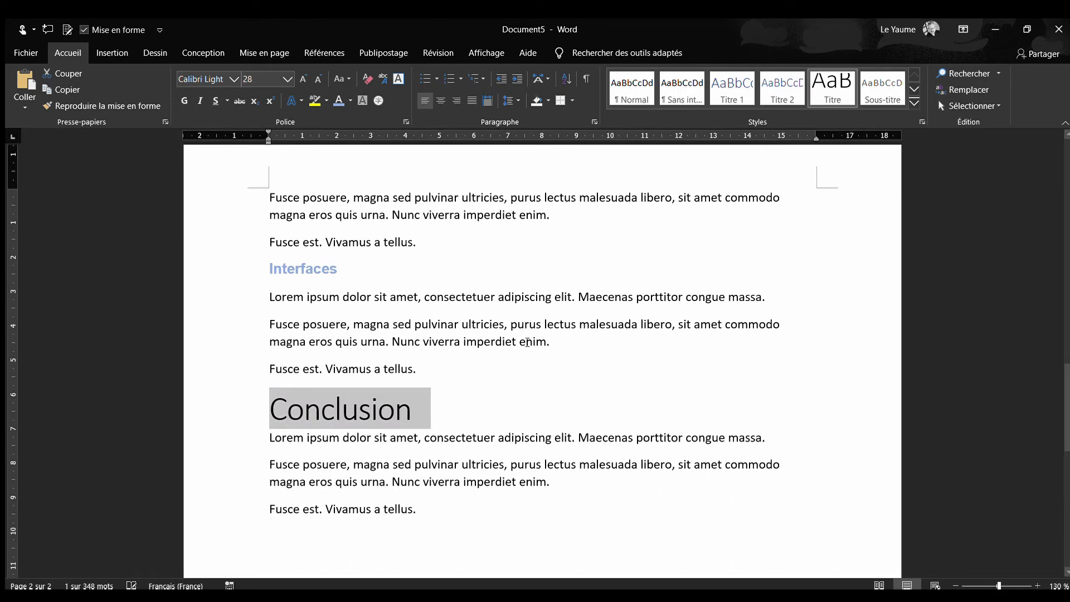
{"action": "left_click", "coordinate": [489, 380]}
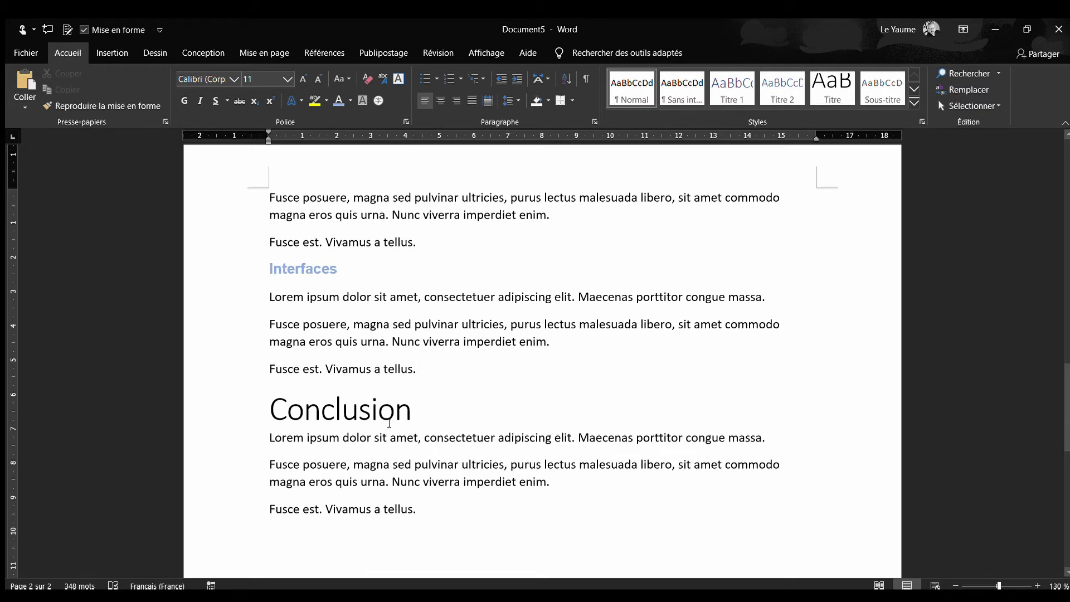
Apply the blue bold small-caps Référence style to the "Cas d'utilisation" and "Scénarii" subtitles
{"action": "scroll", "coordinate": [389, 424], "scroll_direction": "up", "scroll_amount": 15}
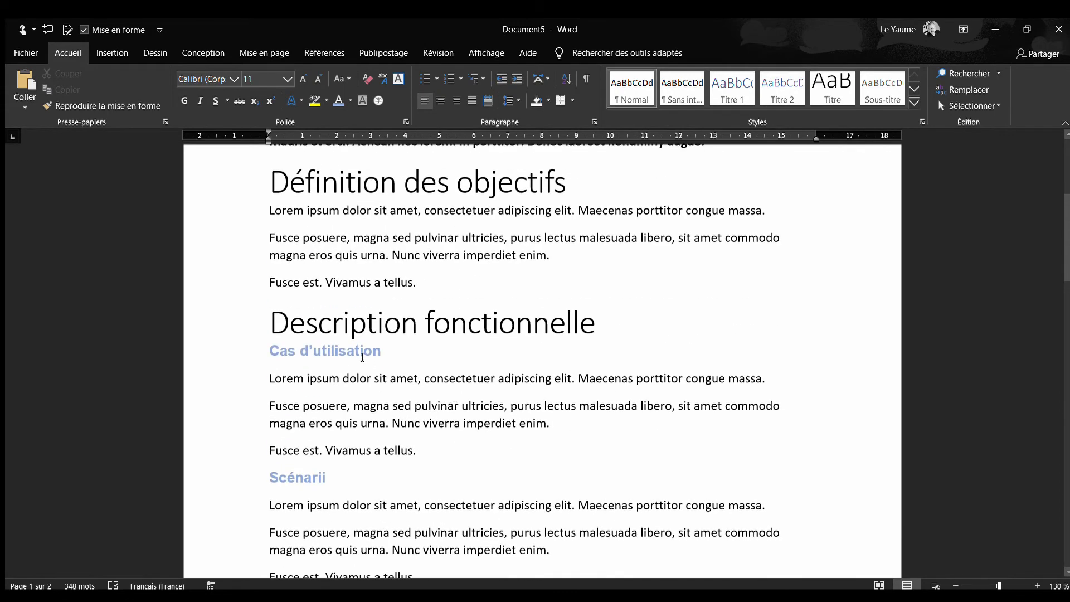
{"action": "left_click_drag", "start_coordinate": [386, 352], "coordinate": [269, 353]}
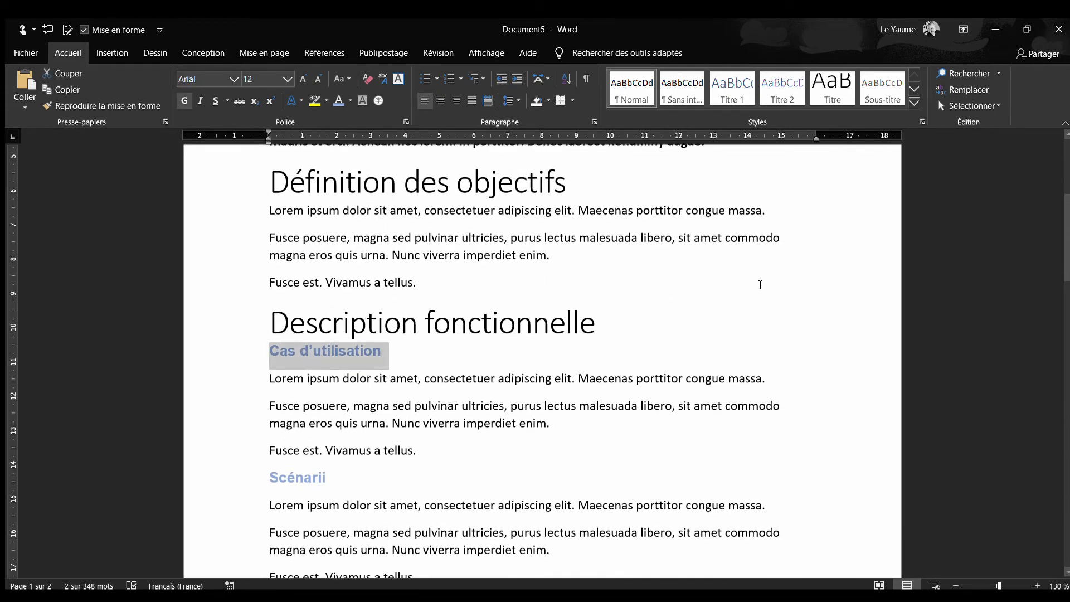
{"action": "left_click", "coordinate": [913, 100]}
{"action": "left_click", "coordinate": [678, 167]}
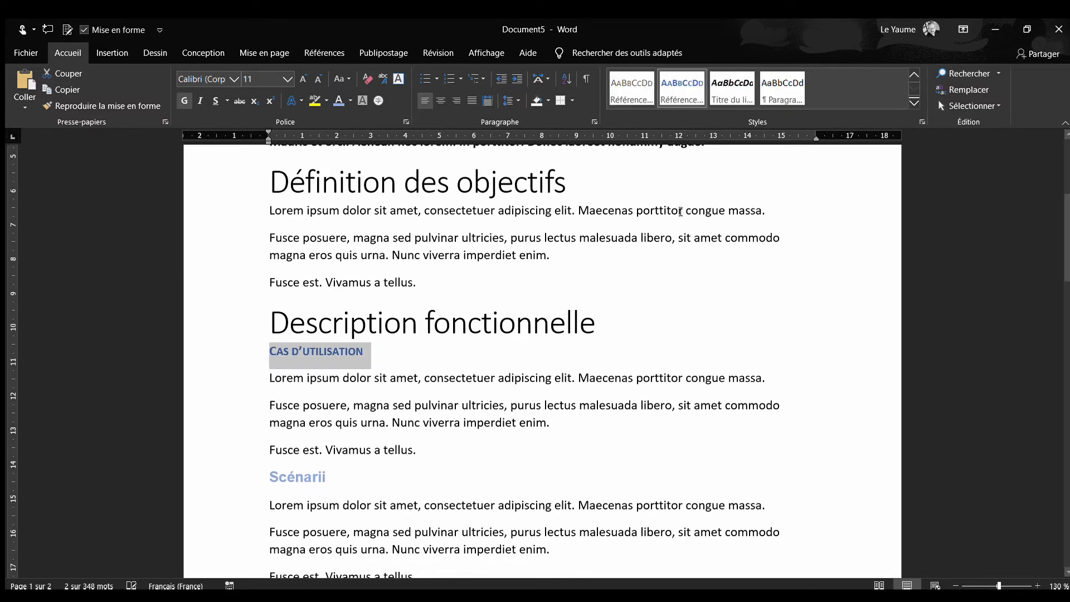
{"action": "left_click", "coordinate": [360, 477]}
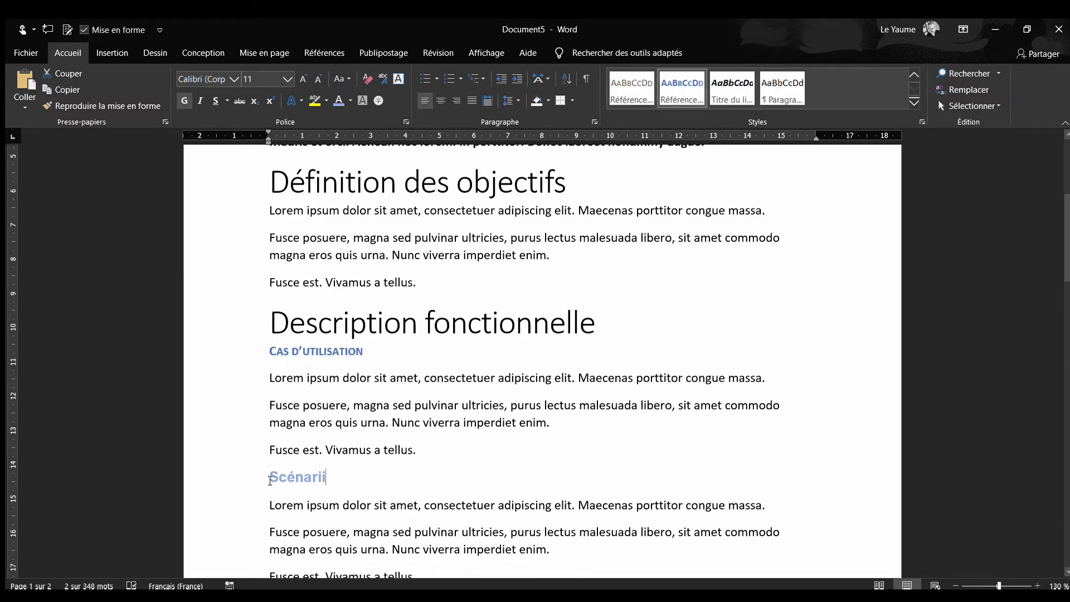
{"action": "left_click", "coordinate": [270, 480], "text": "shift"}
{"action": "left_click", "coordinate": [683, 86]}
Give the "Modélisation" and "Traitements" subtitles the same blue small-caps Référence style
{"action": "scroll", "coordinate": [322, 427], "scroll_direction": "down", "scroll_amount": 1}
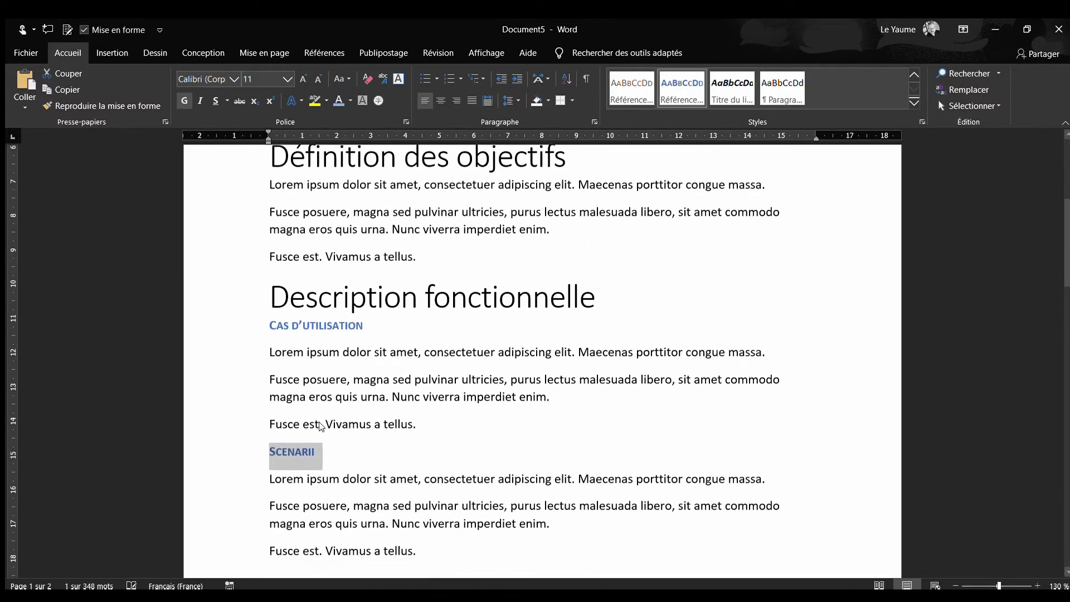
{"action": "scroll", "coordinate": [321, 427], "scroll_direction": "down", "scroll_amount": 5}
{"action": "triple_click", "coordinate": [282, 341]}
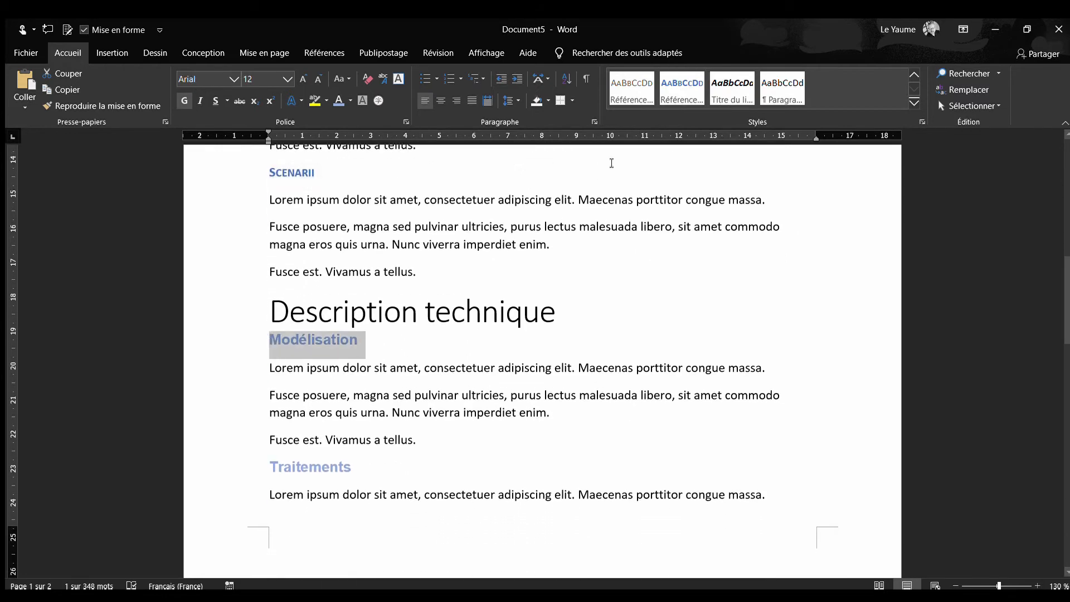
{"action": "left_click", "coordinate": [682, 86]}
{"action": "left_click", "coordinate": [266, 458]}
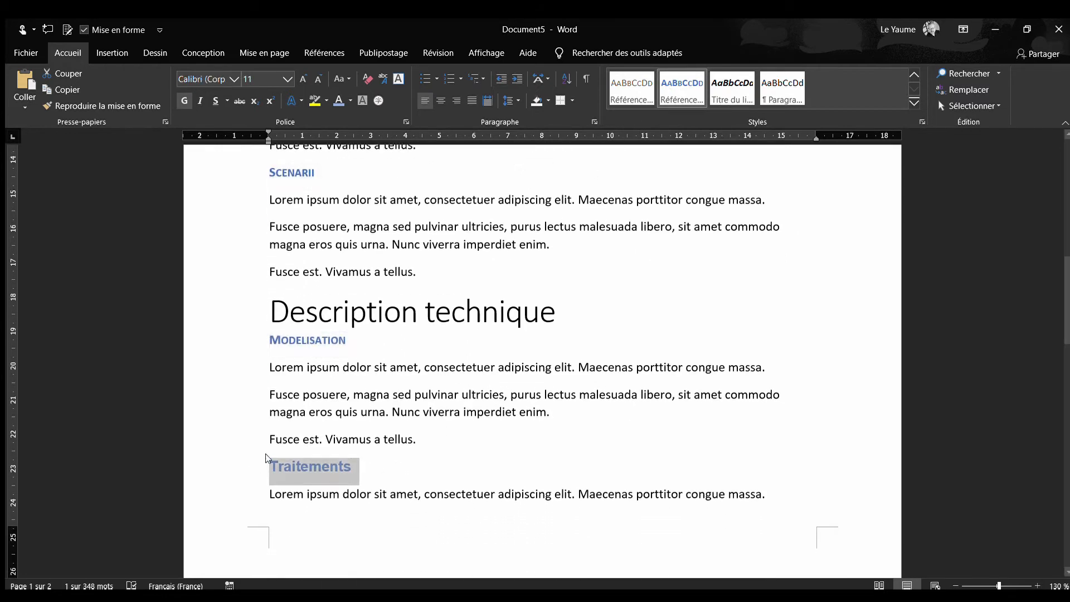
{"action": "left_click", "coordinate": [682, 86]}
{"action": "scroll", "coordinate": [311, 351], "scroll_direction": "down", "scroll_amount": 7}
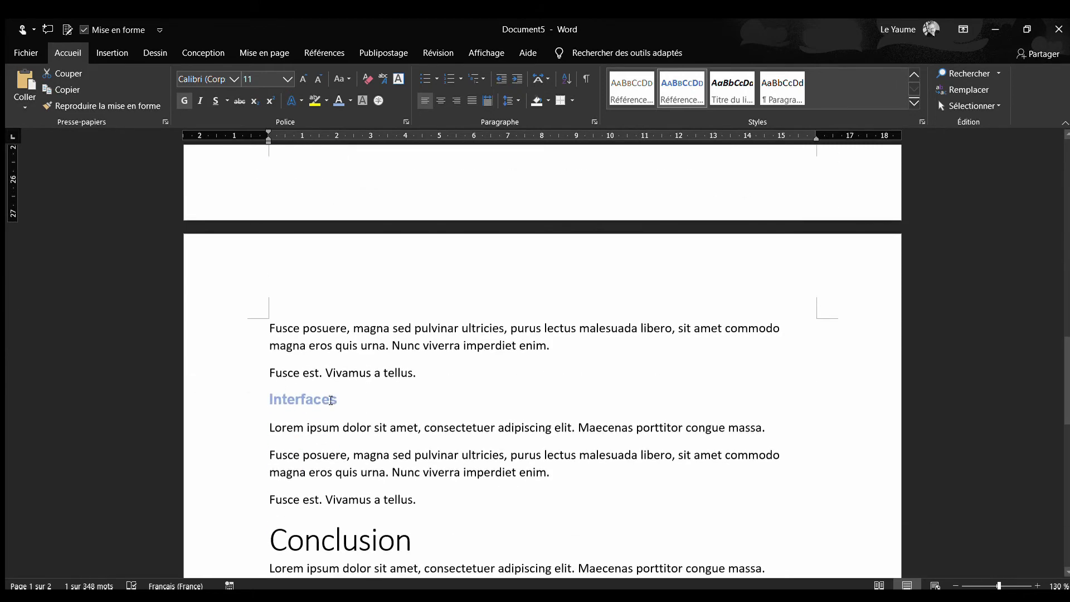
Apply the blue bold small-caps Référence style to the "Interfaces" subtitle and deselect it
{"action": "triple_click", "coordinate": [296, 399]}
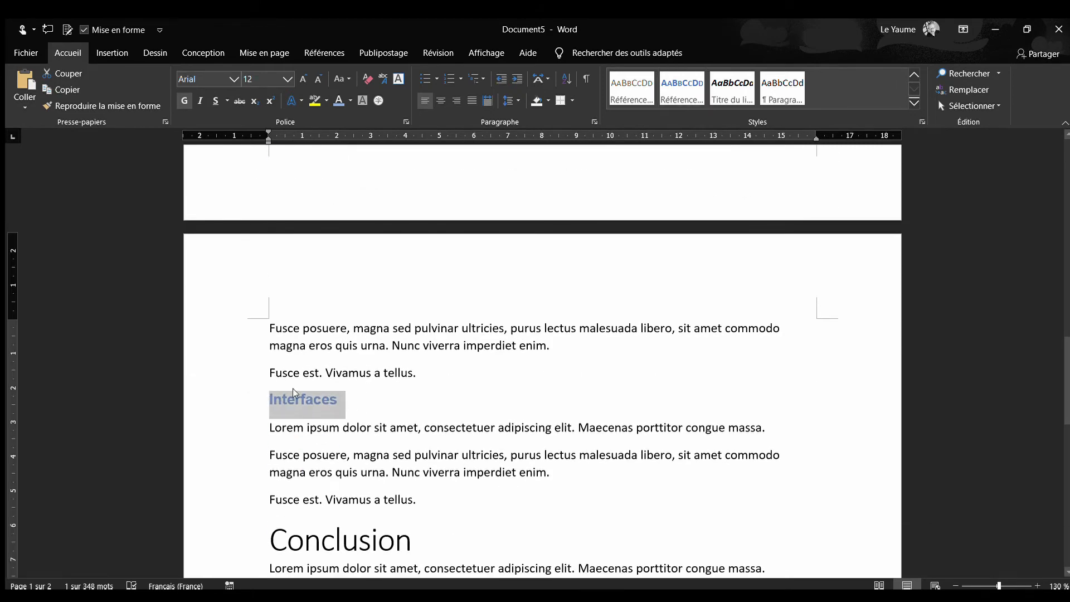
{"action": "left_click", "coordinate": [682, 86]}
{"action": "left_click", "coordinate": [495, 363]}
Preview the Titre du livre style on the "Cas d'utilisation" subtitle, but keep the blue small-caps Référence style
{"action": "scroll", "coordinate": [496, 366], "scroll_direction": "up", "scroll_amount": 3}
{"action": "scroll", "coordinate": [496, 366], "scroll_direction": "up", "scroll_amount": 4}
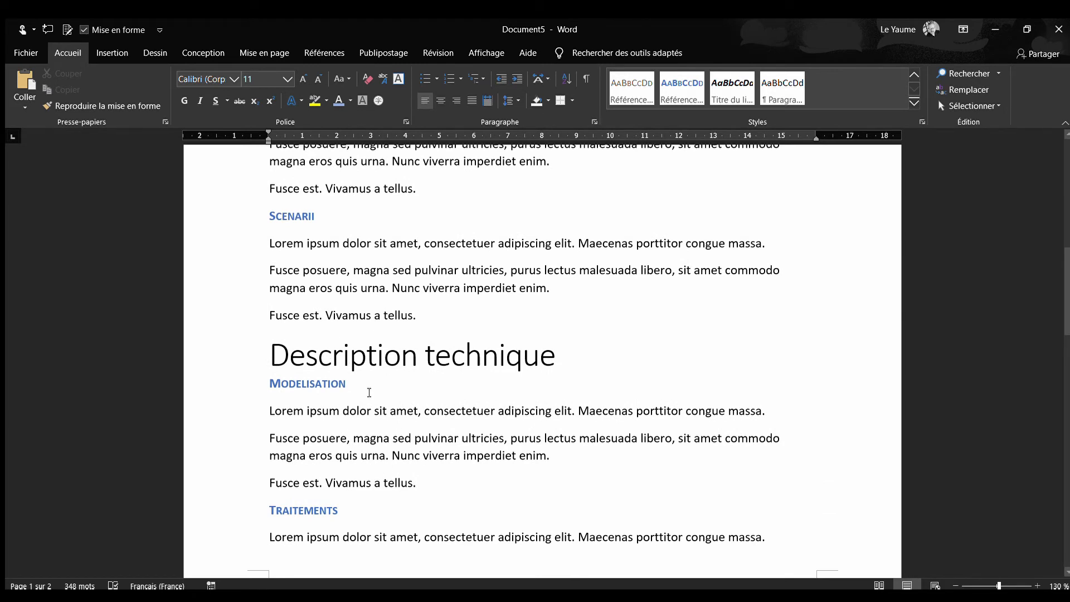
{"action": "scroll", "coordinate": [343, 413], "scroll_direction": "up", "scroll_amount": 9}
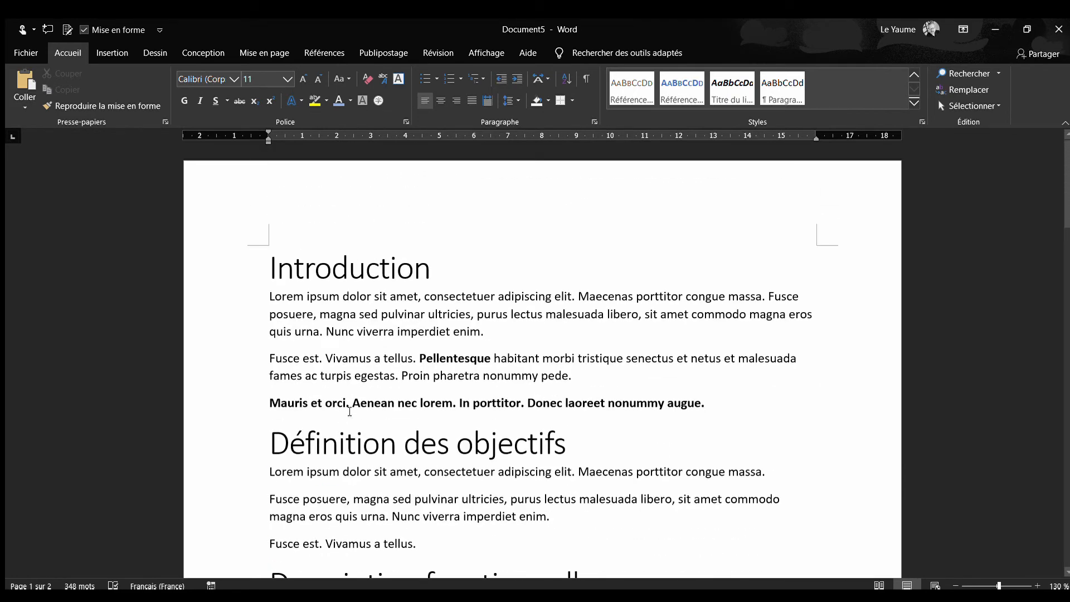
{"action": "scroll", "coordinate": [349, 411], "scroll_direction": "down", "scroll_amount": 5}
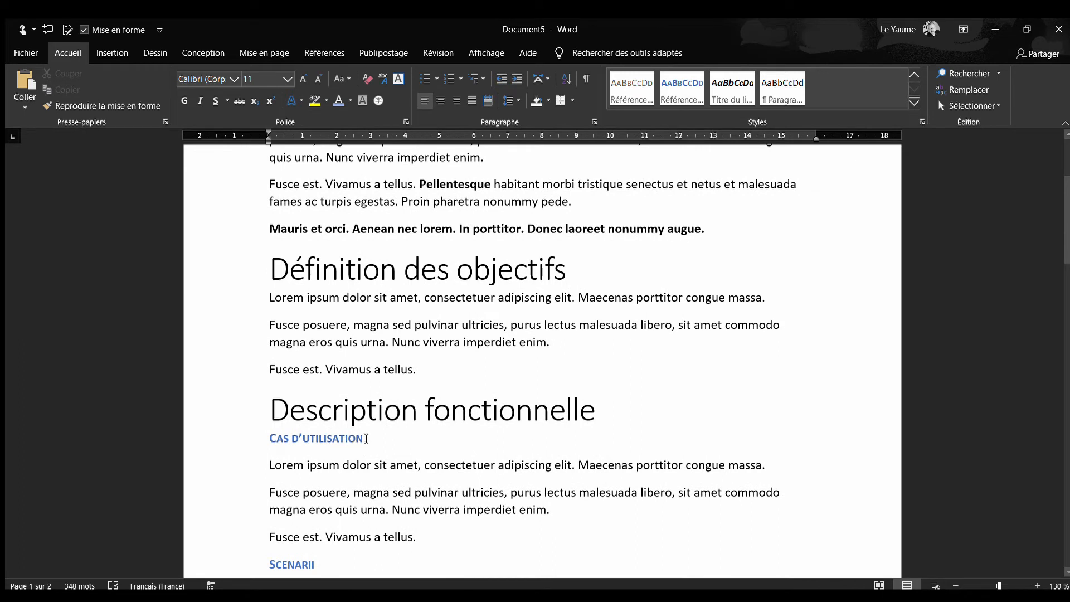
{"action": "left_click", "coordinate": [263, 438]}
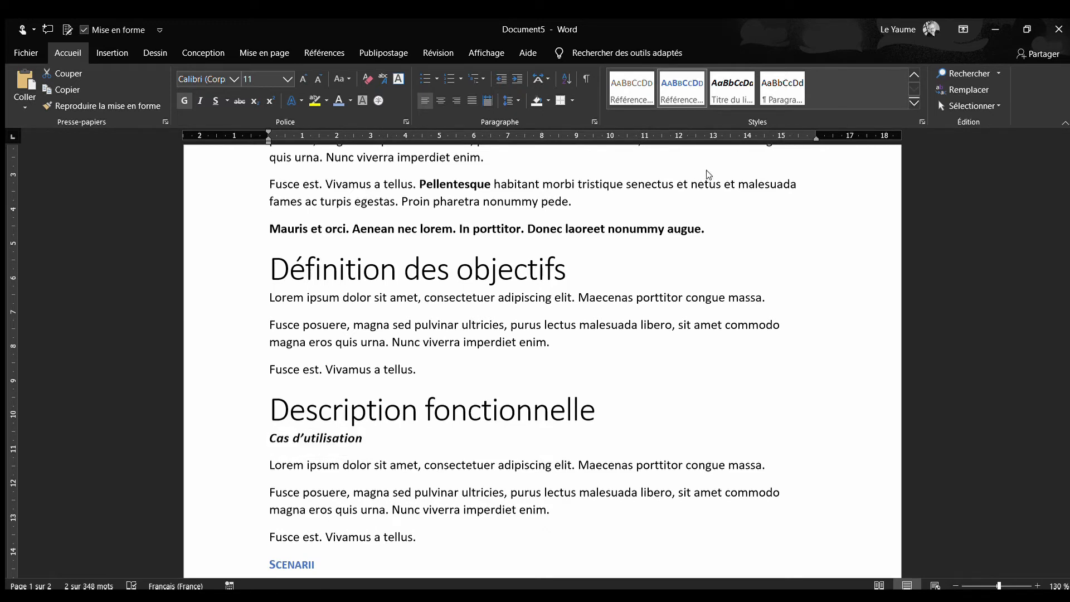
{"action": "left_click", "coordinate": [681, 87]}
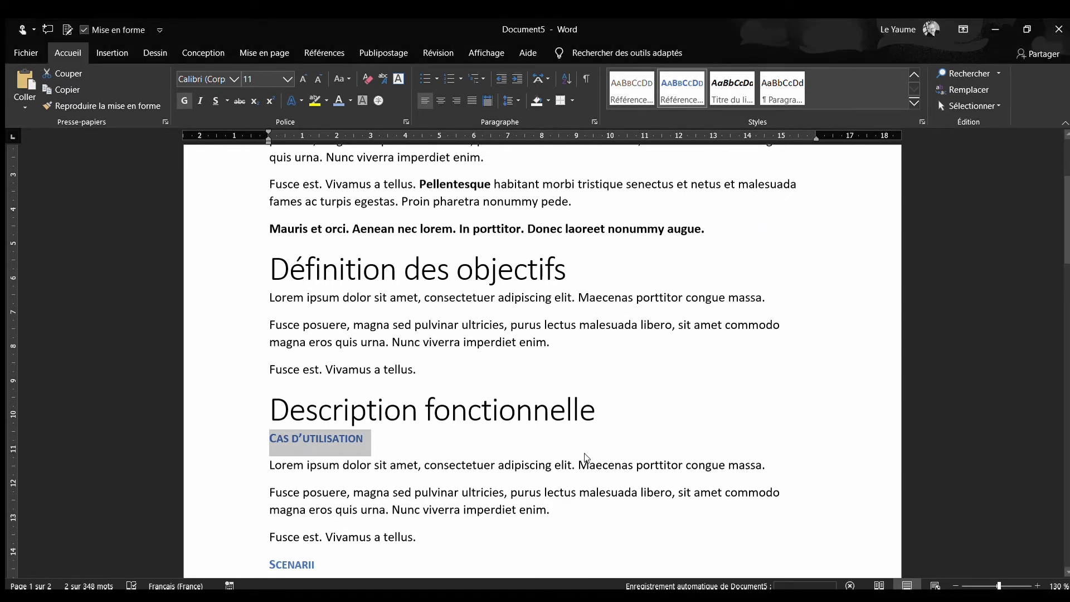
{"action": "left_click", "coordinate": [419, 431]}
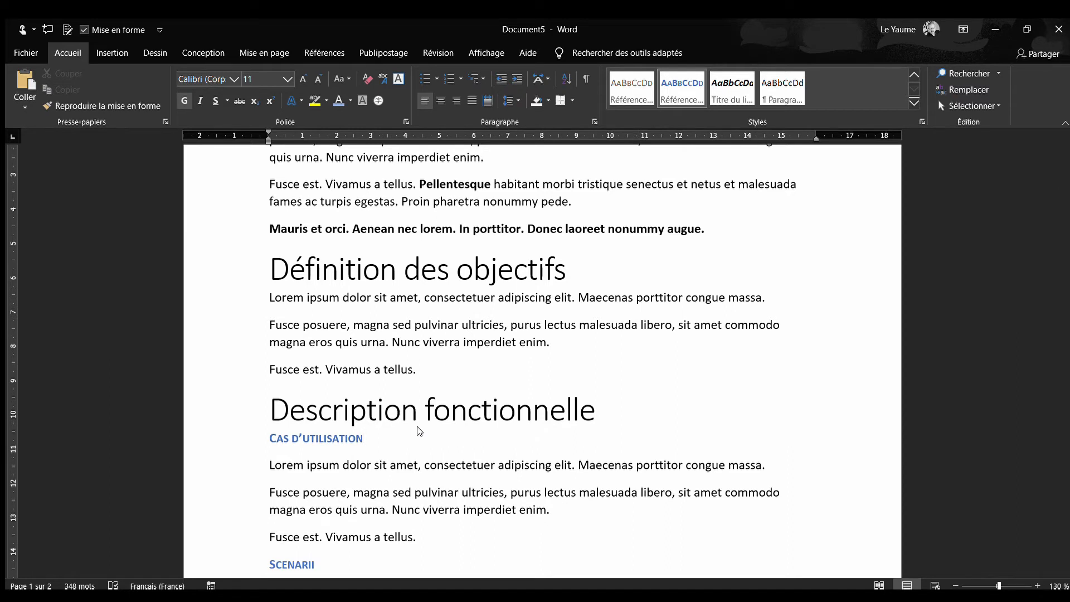
Apply the hierarchical Titre 1 style to the "Introduction" heading and deselect it
{"action": "scroll", "coordinate": [425, 427], "scroll_direction": "up", "scroll_amount": 1}
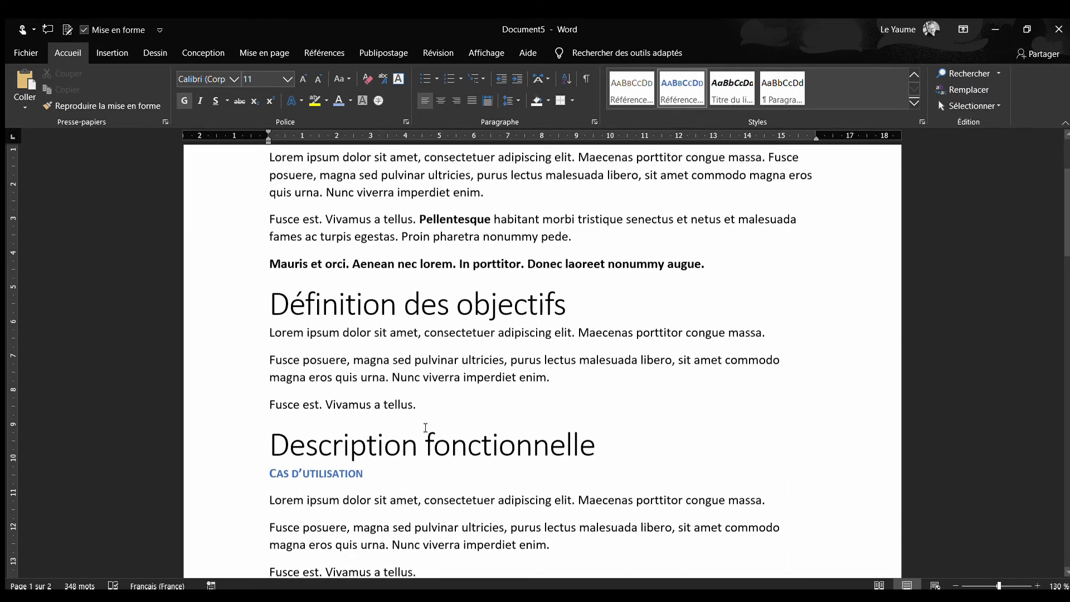
{"action": "scroll", "coordinate": [425, 428], "scroll_direction": "up", "scroll_amount": 4}
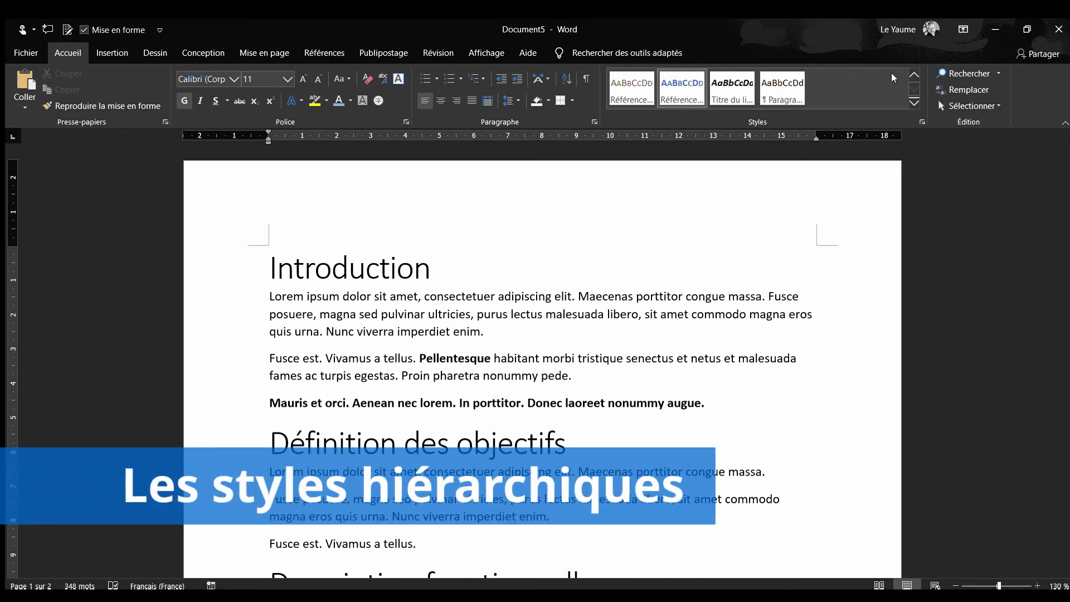
{"action": "triple_click", "coordinate": [353, 260]}
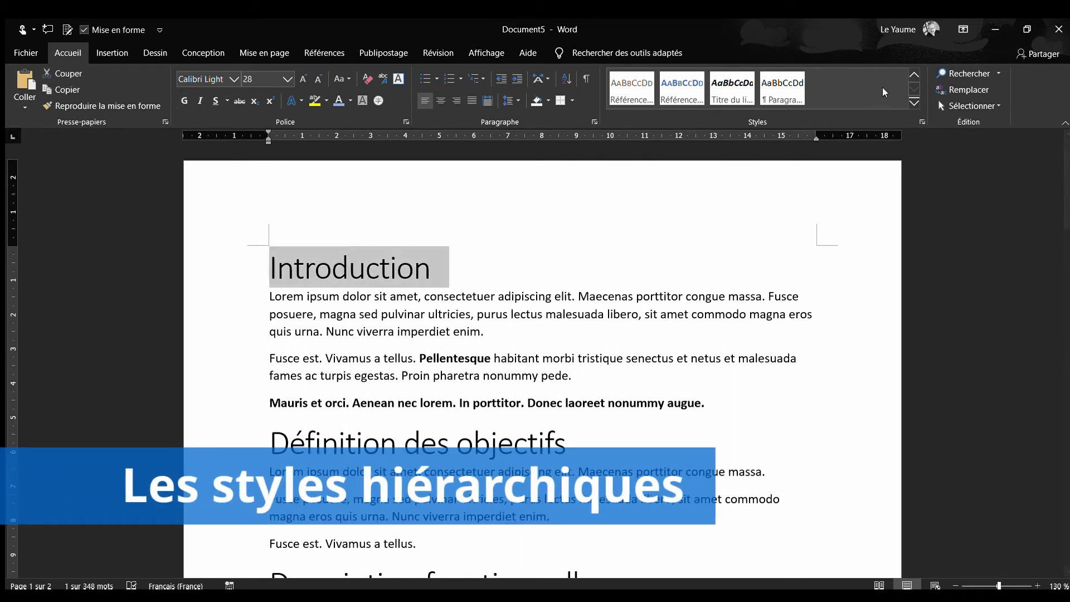
{"action": "left_click", "coordinate": [909, 74]}
{"action": "left_click", "coordinate": [914, 74]}
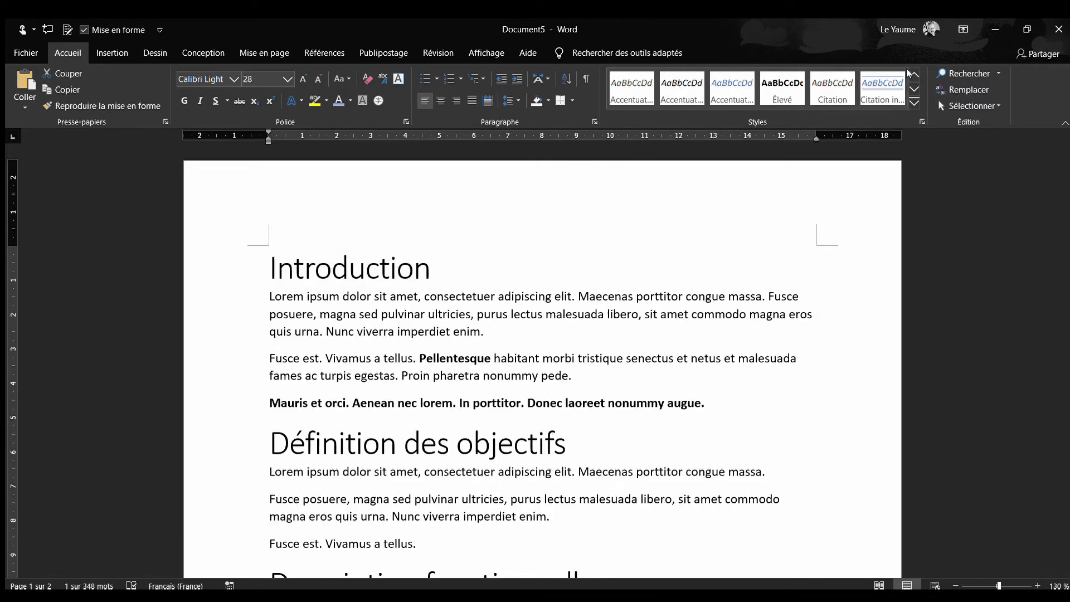
{"action": "left_click", "coordinate": [732, 88]}
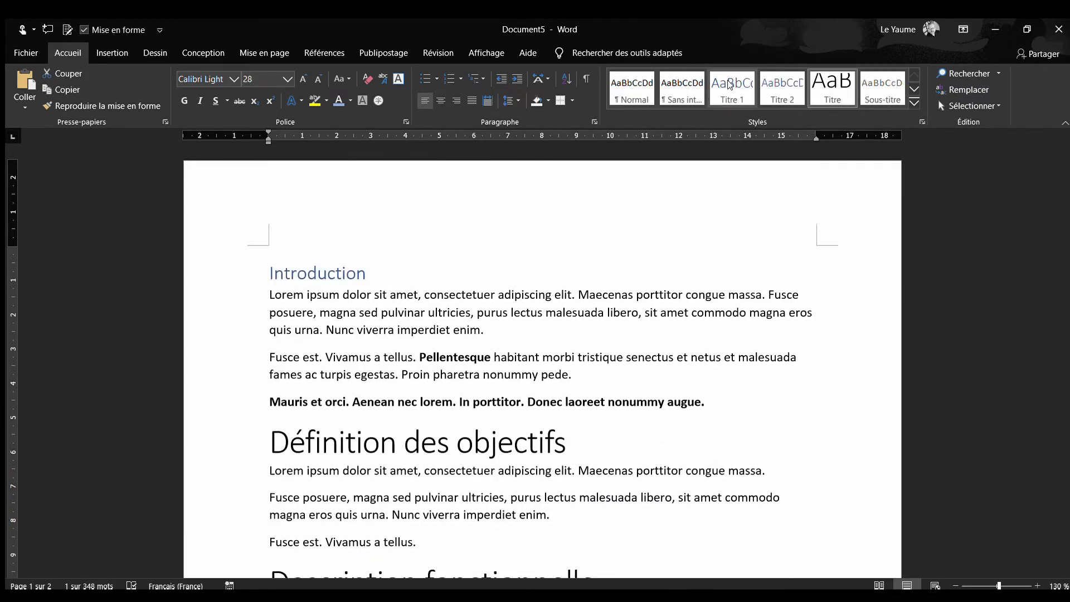
{"action": "left_click", "coordinate": [380, 259]}
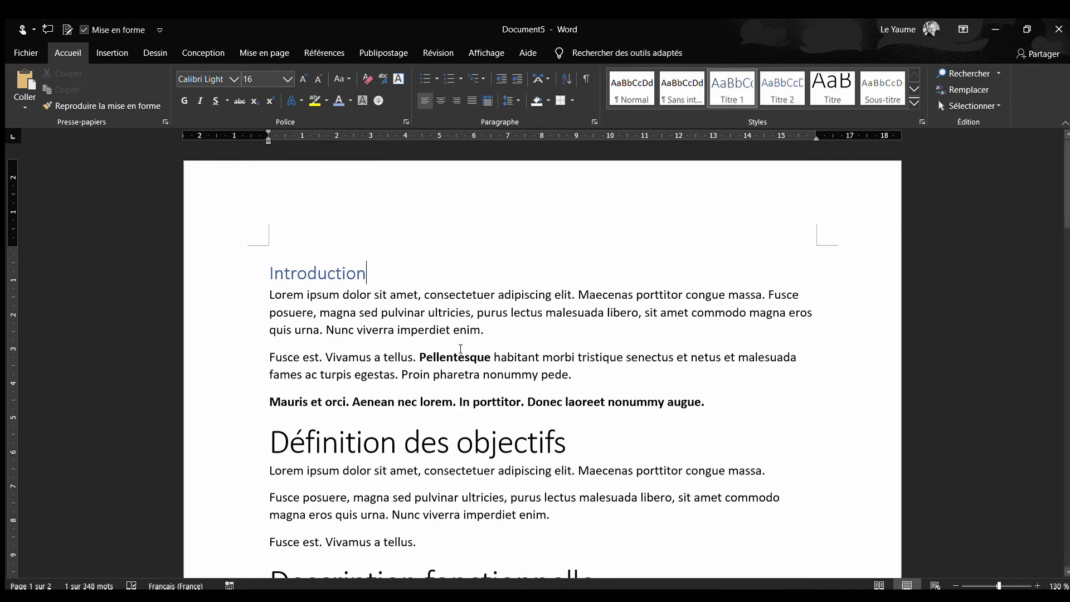
Apply the Titre 1 style to the "Définition des objectifs" and "Description fonctionnelle" headings
{"action": "triple_click", "coordinate": [590, 449]}
{"action": "left_click", "coordinate": [732, 88]}
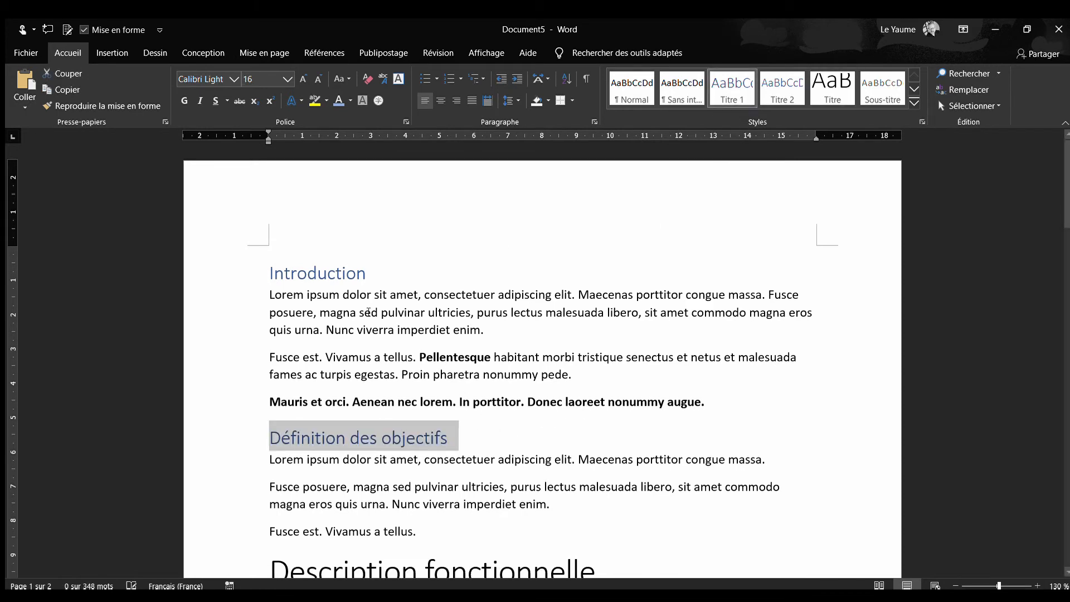
{"action": "scroll", "coordinate": [583, 386], "scroll_direction": "down", "scroll_amount": 3}
{"action": "triple_click", "coordinate": [583, 386]}
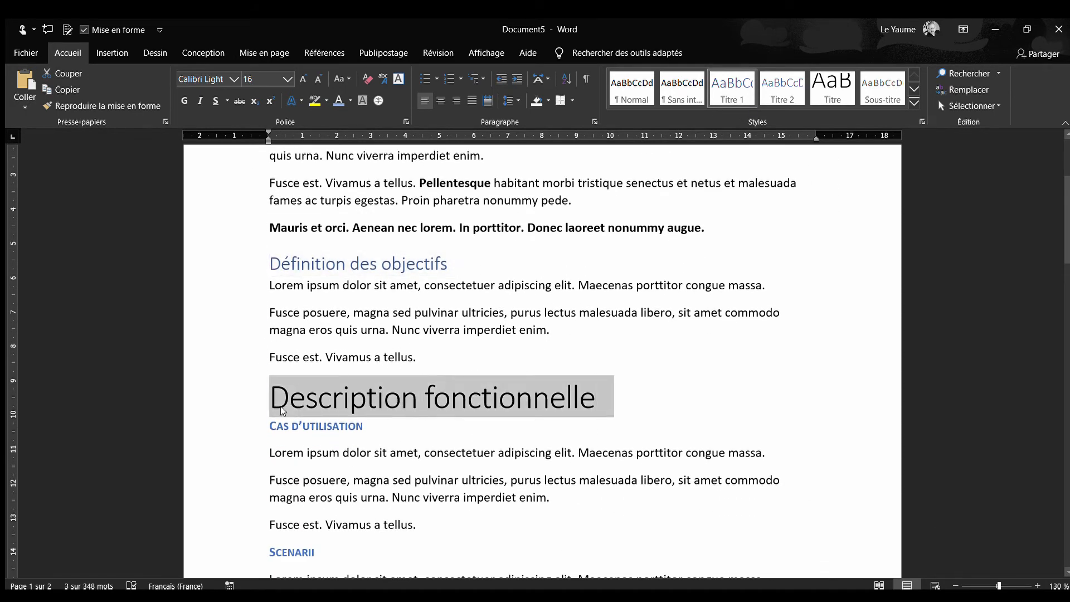
{"action": "left_click", "coordinate": [732, 89]}
Give the "Description technique" and "Conclusion" headings the Titre 1 style
{"action": "scroll", "coordinate": [504, 308], "scroll_direction": "down", "scroll_amount": 5}
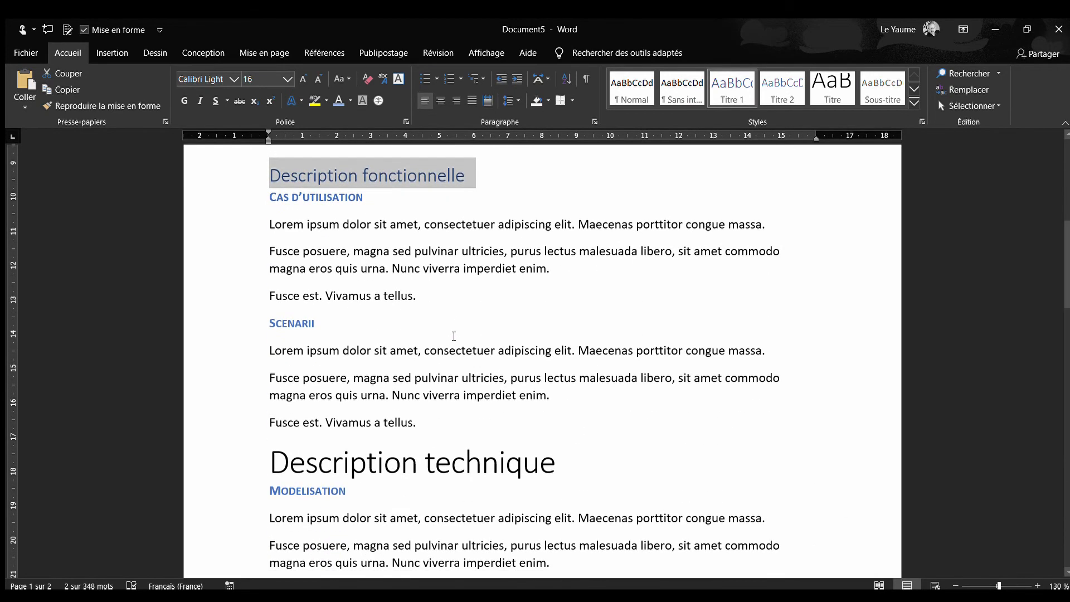
{"action": "triple_click", "coordinate": [396, 384]}
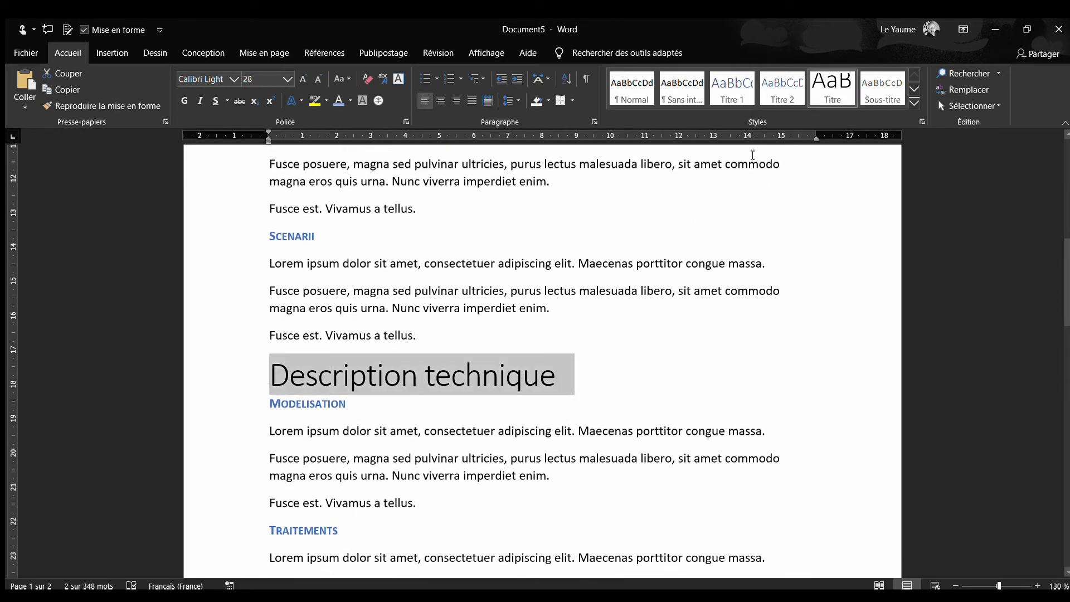
{"action": "left_click", "coordinate": [732, 88]}
{"action": "scroll", "coordinate": [497, 306], "scroll_direction": "down", "scroll_amount": 9}
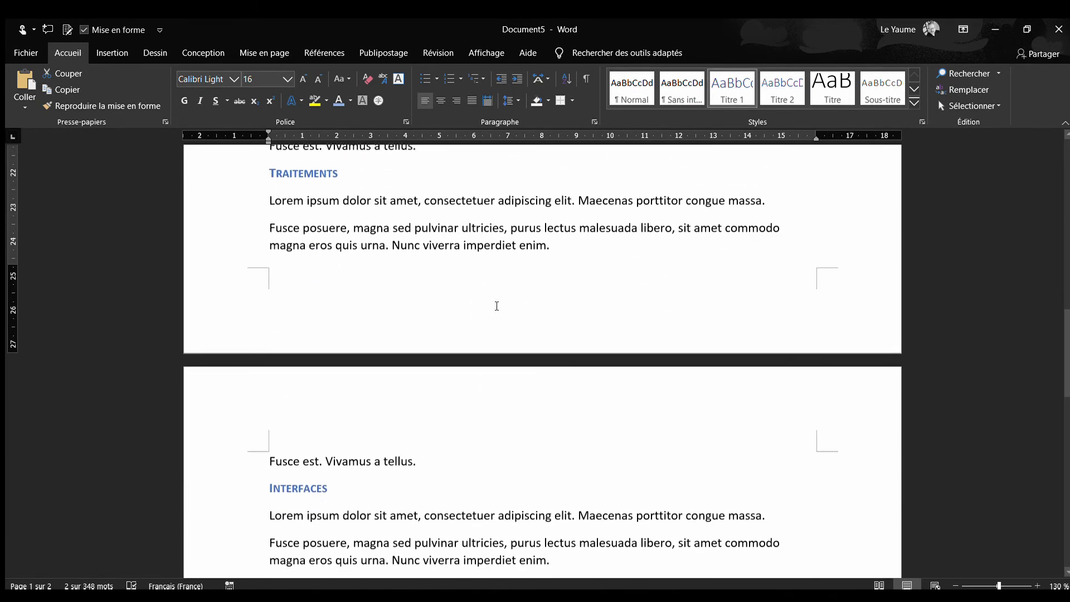
{"action": "left_click_drag", "start_coordinate": [413, 407], "coordinate": [271, 406]}
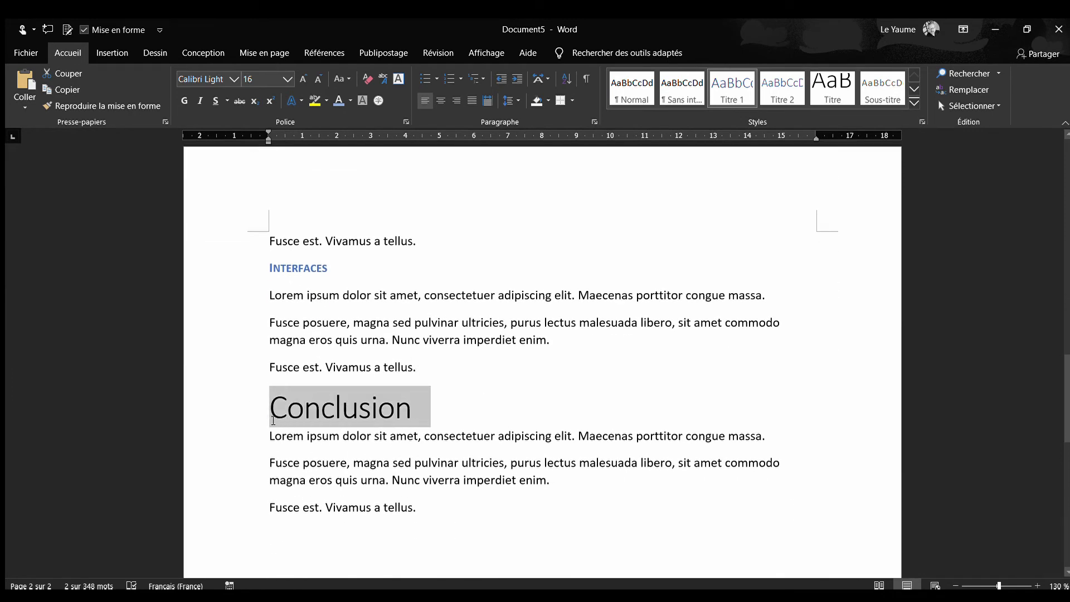
{"action": "left_click", "coordinate": [732, 85]}
{"action": "left_click", "coordinate": [392, 388]}
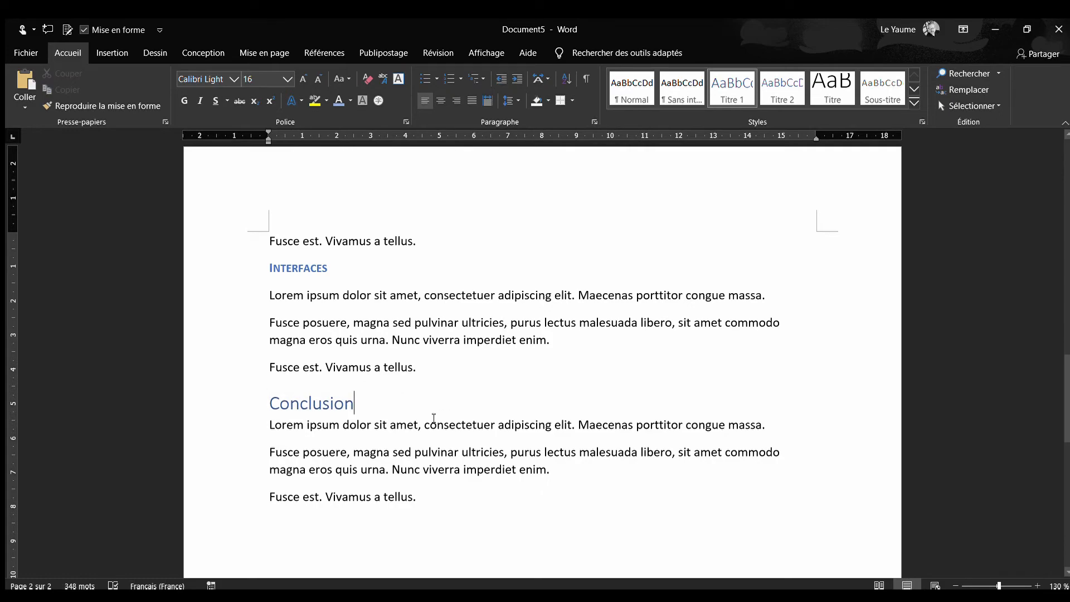
Apply the Titre 2 style to the "Cas d'utilisation" and "Scenarii" subtitles under "Description fonctionnelle"
{"action": "scroll", "coordinate": [434, 418], "scroll_direction": "up", "scroll_amount": 20}
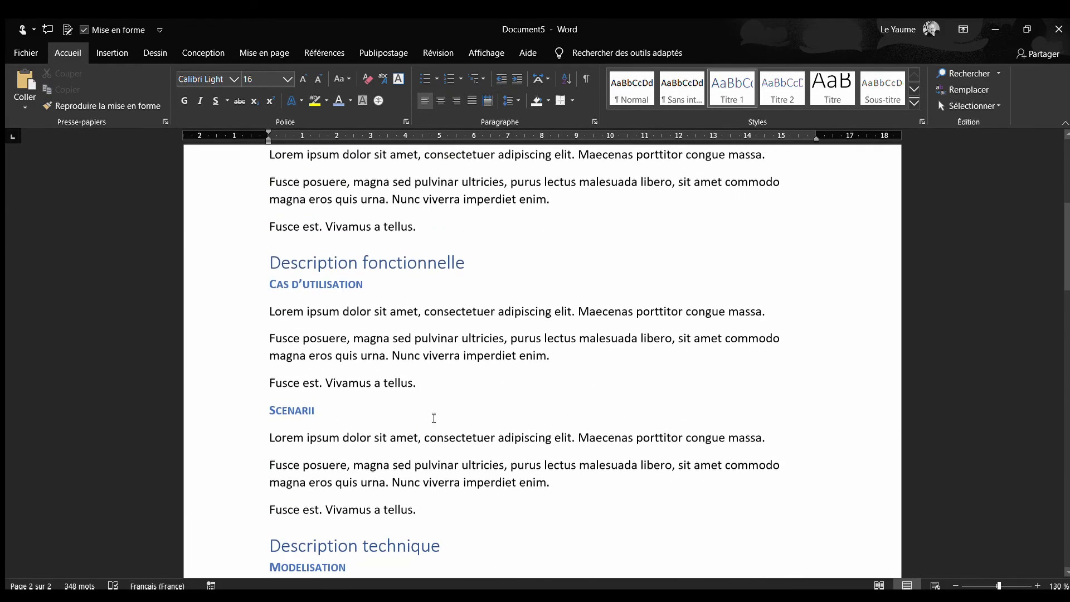
{"action": "scroll", "coordinate": [433, 418], "scroll_direction": "up", "scroll_amount": 2}
{"action": "scroll", "coordinate": [426, 419], "scroll_direction": "down", "scroll_amount": 2}
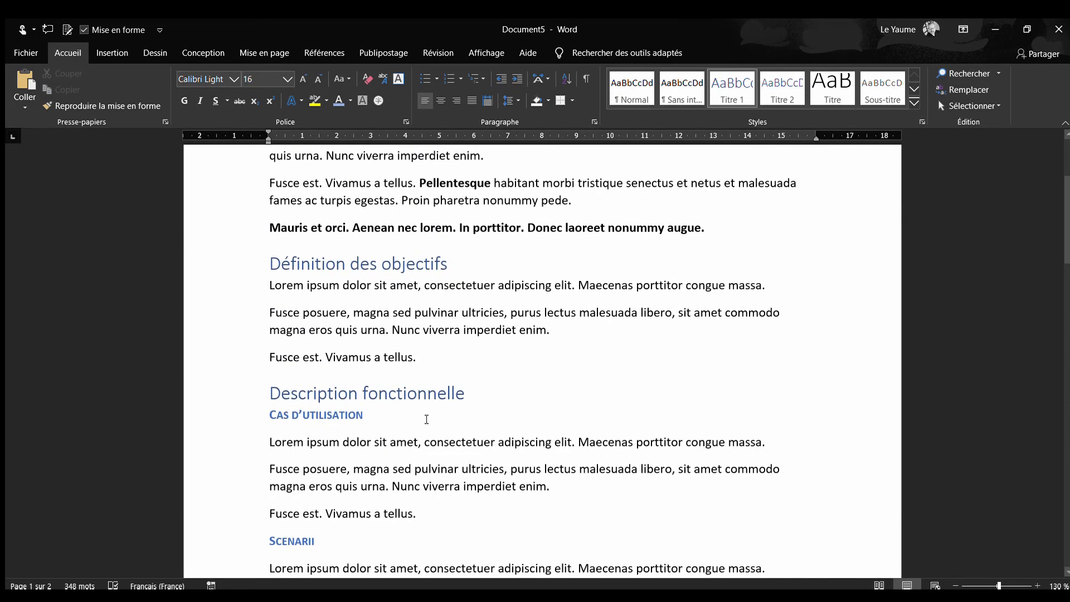
{"action": "left_click", "coordinate": [239, 418]}
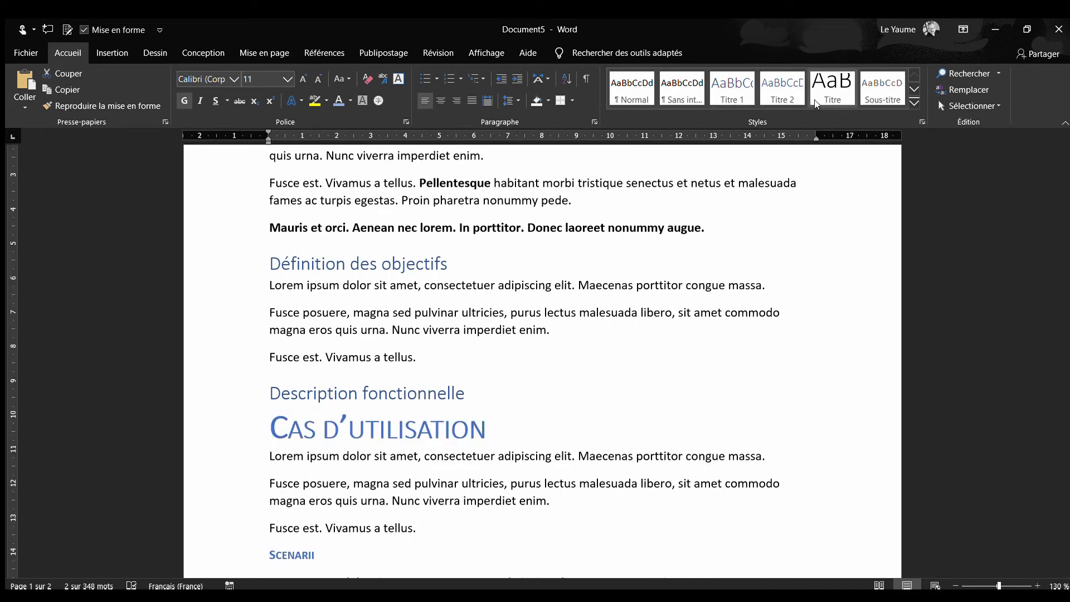
{"action": "left_click", "coordinate": [782, 88]}
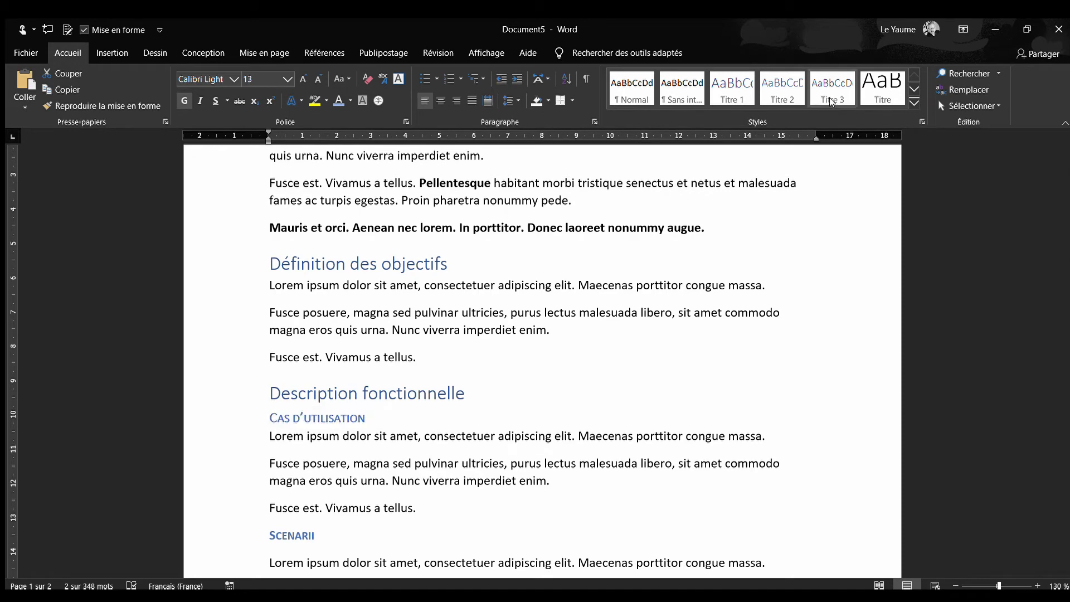
{"action": "left_click", "coordinate": [262, 539]}
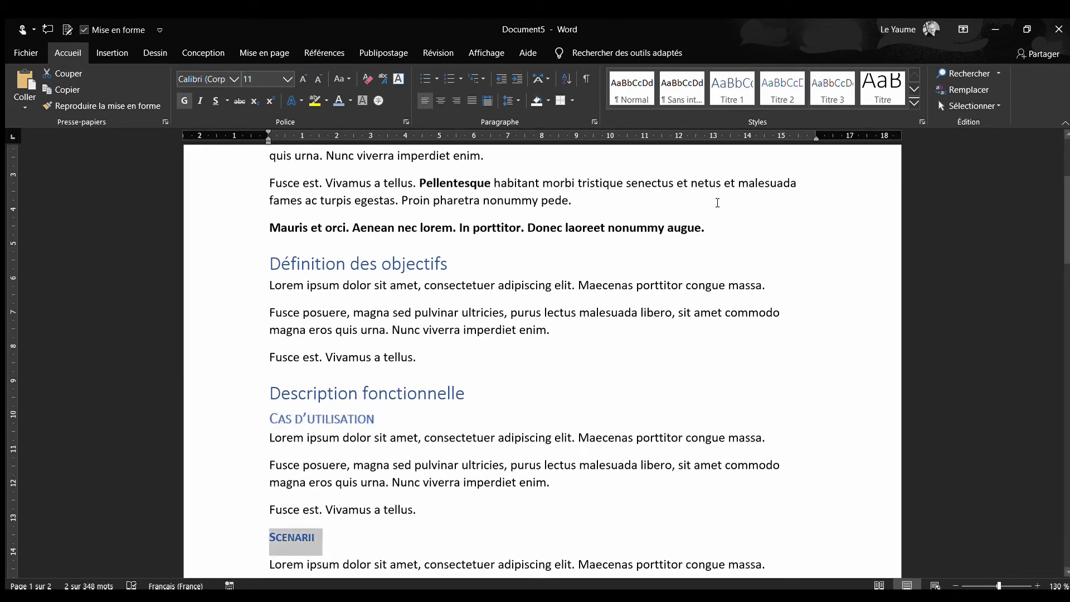
{"action": "left_click", "coordinate": [771, 91]}
Apply the Titre 2 style to the "Modelisation" and "Traitements" subtitles under "Description technique"
{"action": "scroll", "coordinate": [392, 446], "scroll_direction": "down", "scroll_amount": 6}
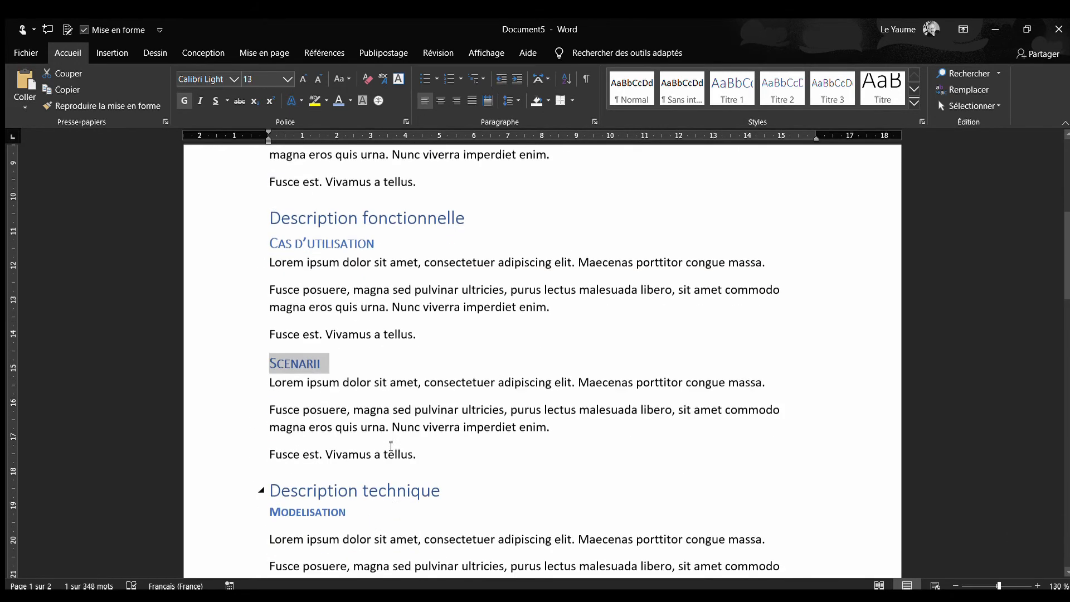
{"action": "left_click", "coordinate": [237, 385]}
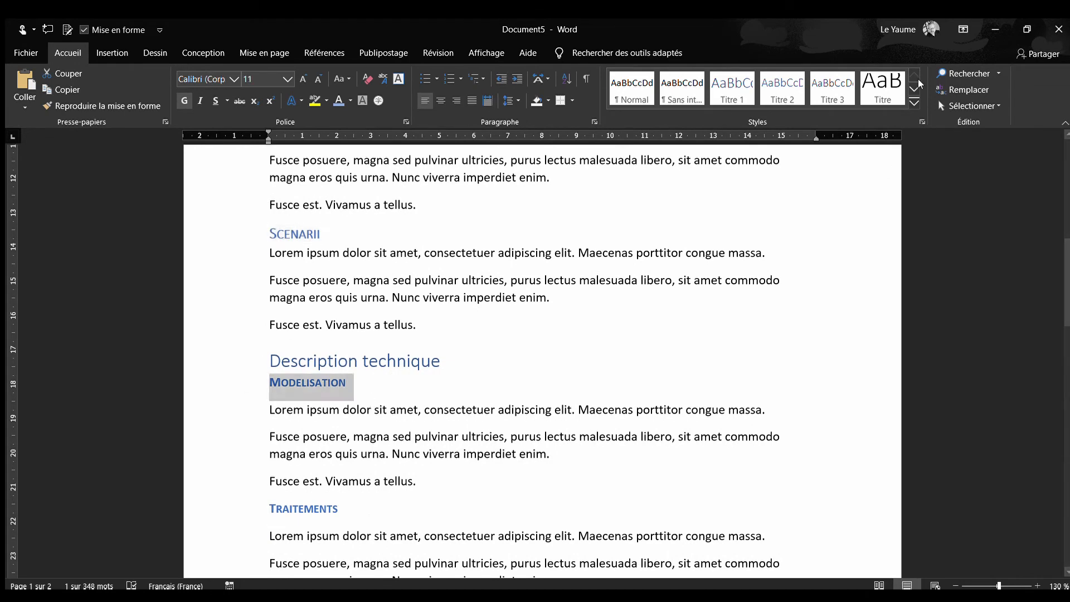
{"action": "left_click", "coordinate": [781, 96]}
{"action": "scroll", "coordinate": [262, 385], "scroll_direction": "down", "scroll_amount": 3}
{"action": "left_click_drag", "start_coordinate": [341, 375], "coordinate": [272, 379]}
{"action": "left_click", "coordinate": [781, 95]}
Give the "Interfaces" subtitle the Titre 2 style and deselect it
{"action": "scroll", "coordinate": [431, 417], "scroll_direction": "down", "scroll_amount": 4}
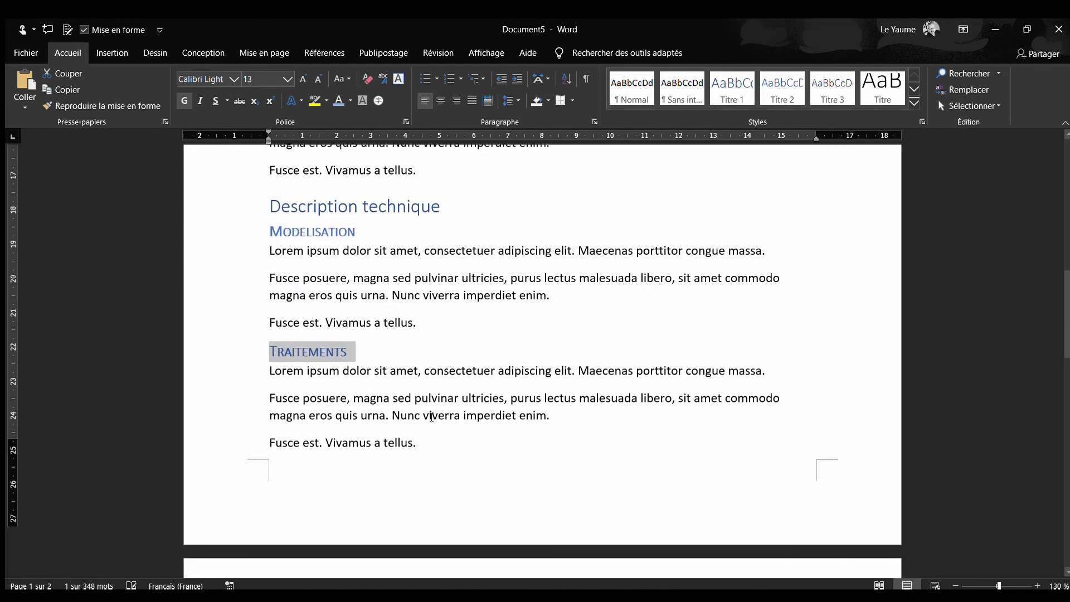
{"action": "left_click_drag", "start_coordinate": [337, 460], "coordinate": [265, 465]}
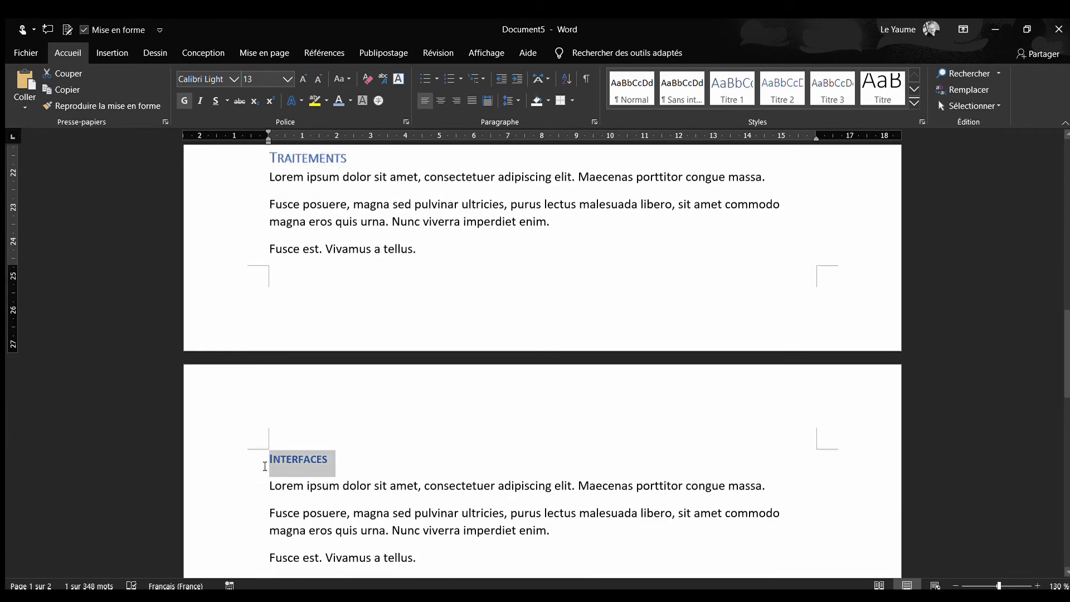
{"action": "left_click", "coordinate": [781, 96]}
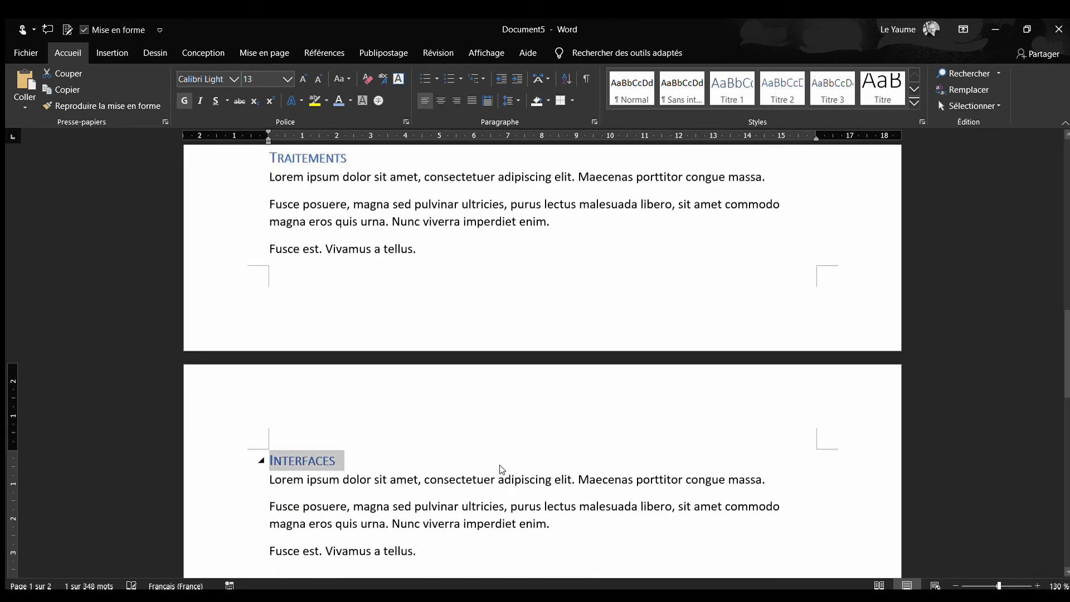
{"action": "key", "text": "Right"}
Review the restyled headings and display the Volet de navigation for the document
{"action": "scroll", "coordinate": [491, 487], "scroll_direction": "down", "scroll_amount": 3}
{"action": "scroll", "coordinate": [491, 487], "scroll_direction": "up", "scroll_amount": 15}
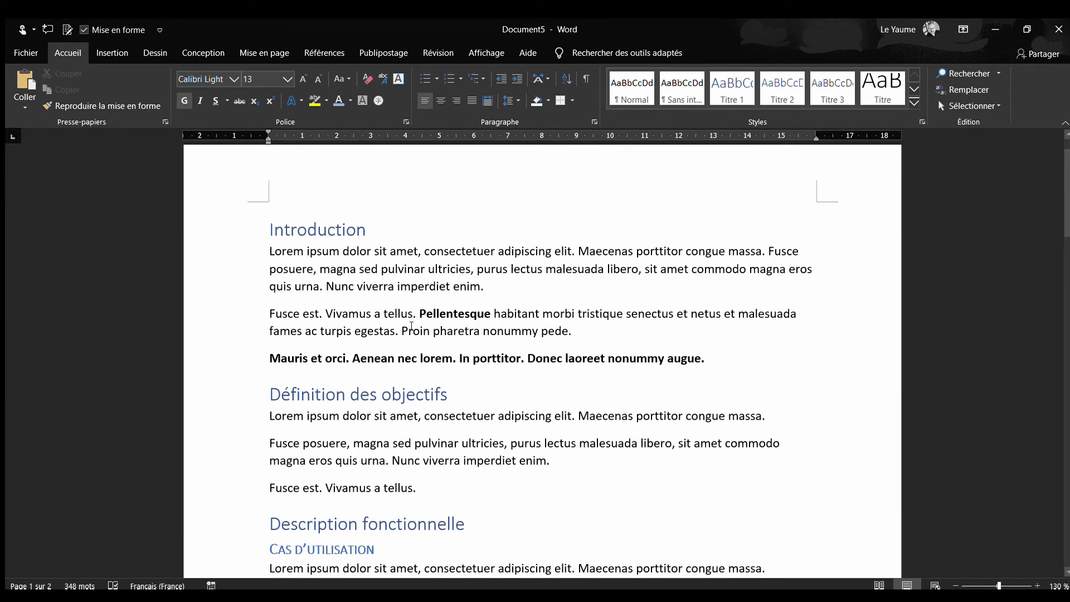
{"action": "left_click", "coordinate": [384, 228]}
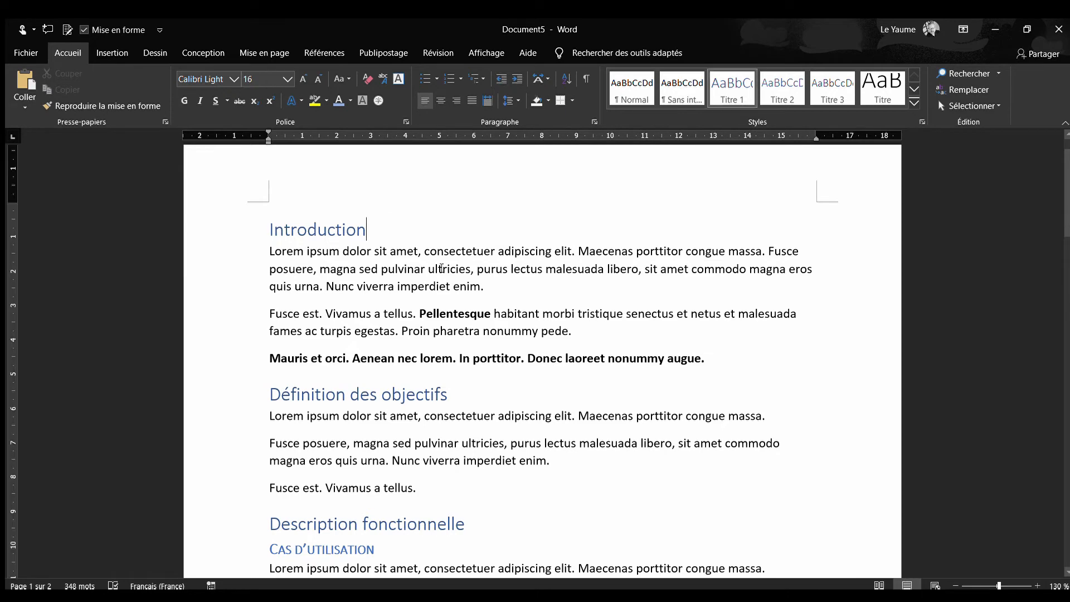
{"action": "scroll", "coordinate": [442, 269], "scroll_direction": "down", "scroll_amount": 3}
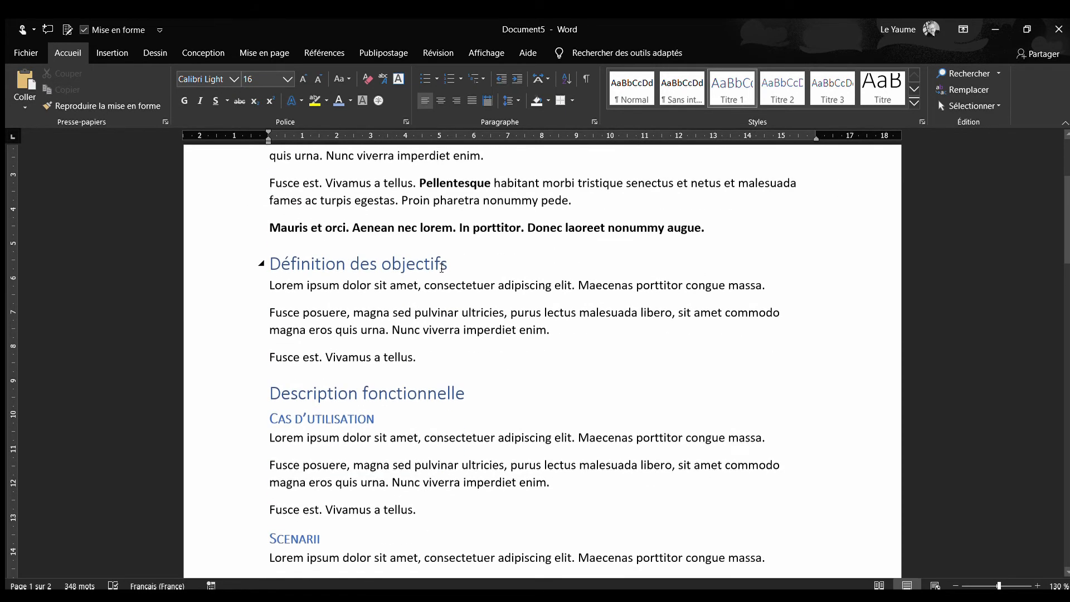
{"action": "scroll", "coordinate": [442, 268], "scroll_direction": "up", "scroll_amount": 4}
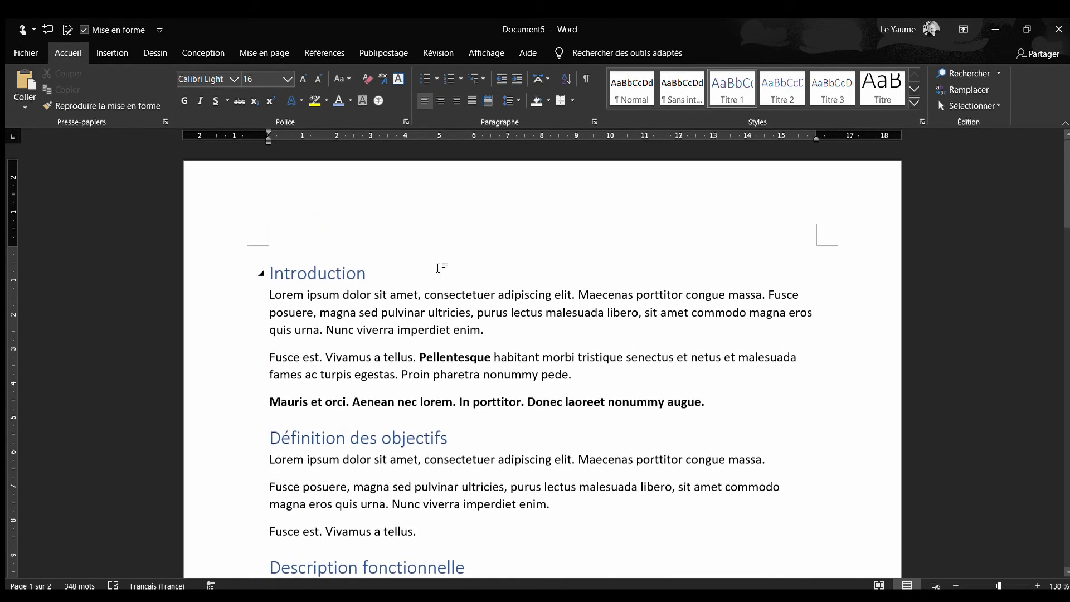
{"action": "left_click", "coordinate": [485, 53]}
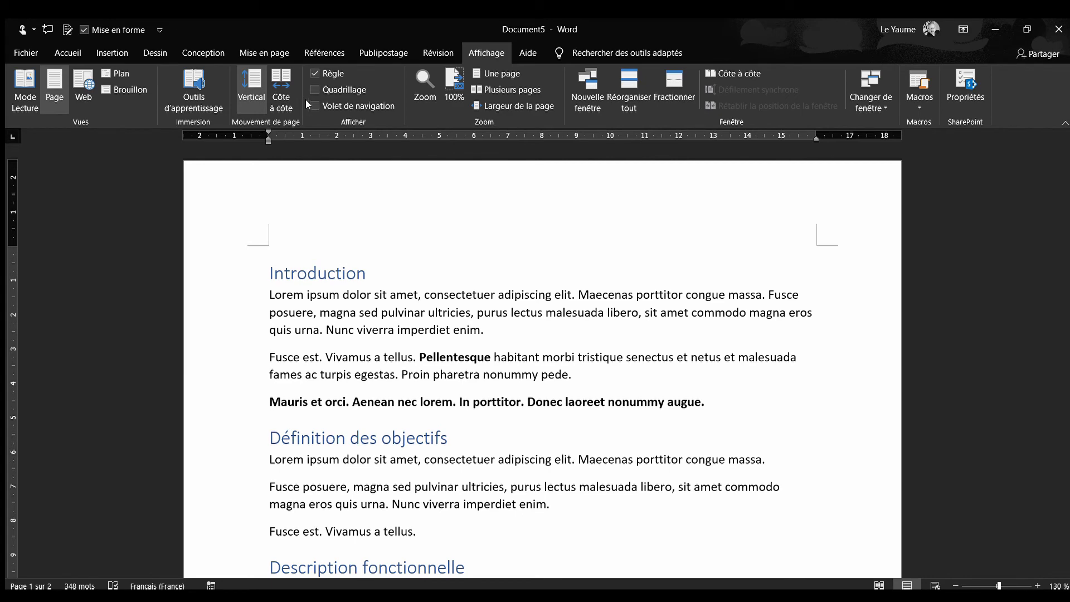
{"action": "left_click", "coordinate": [319, 104]}
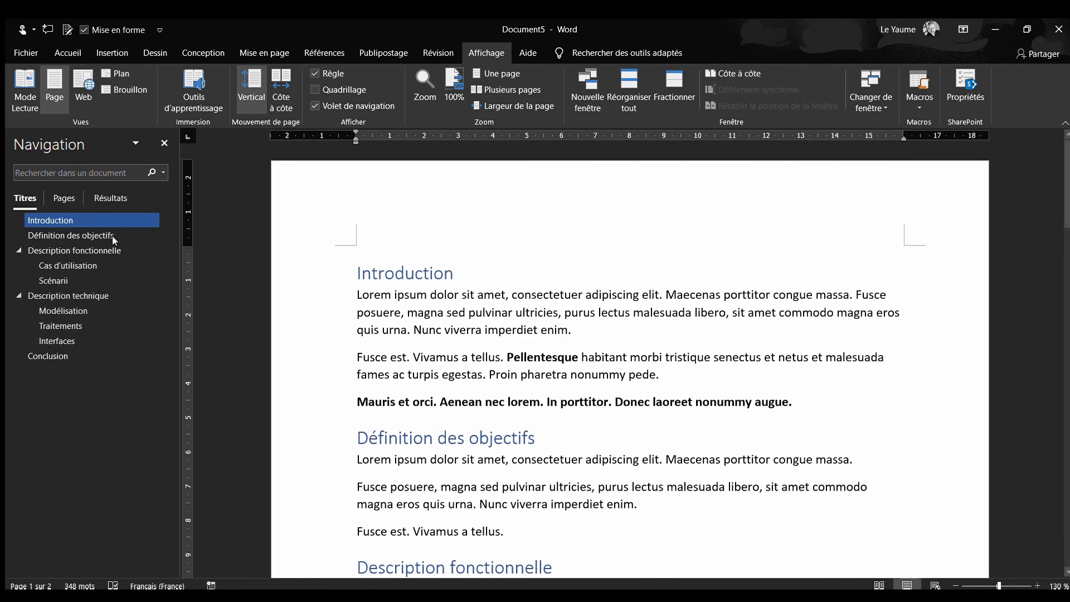
Look at the Pages and Résultats views of the navigation pane and return to the Titres outline
{"action": "left_click", "coordinate": [51, 195]}
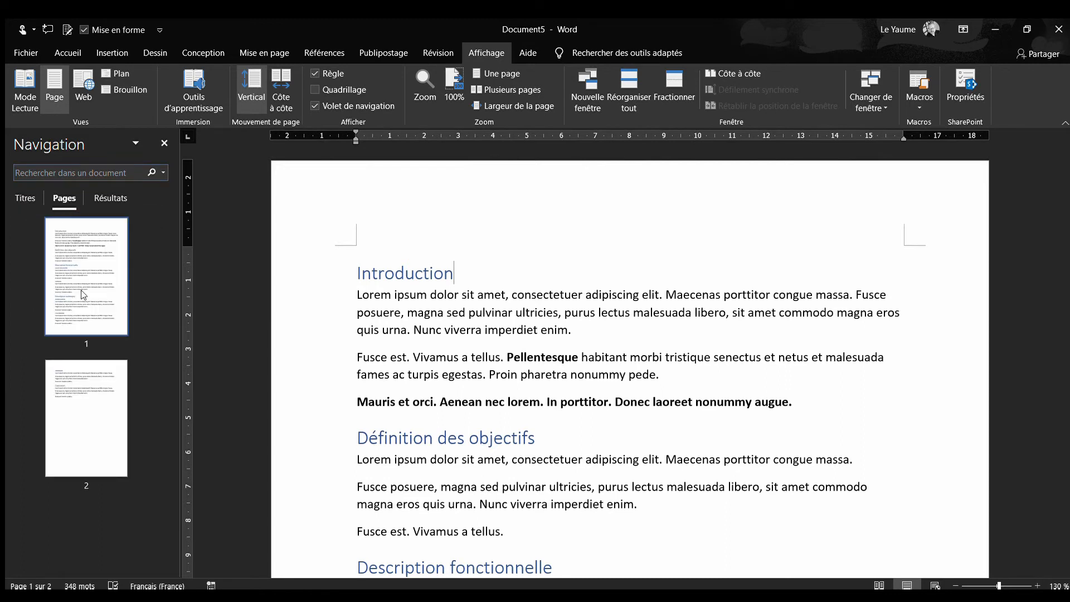
{"action": "left_click", "coordinate": [96, 197]}
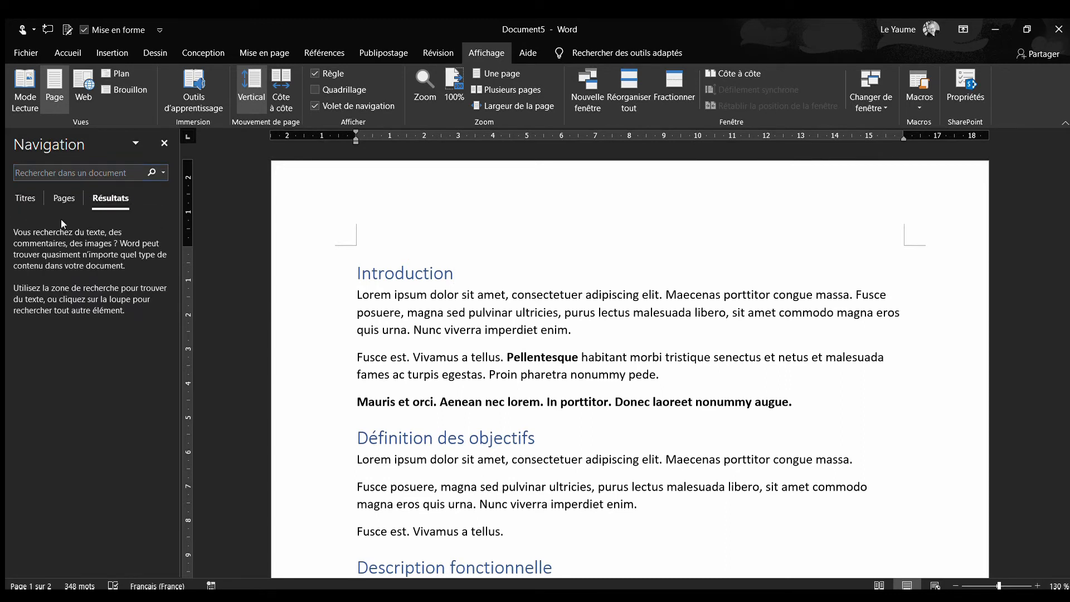
{"action": "left_click", "coordinate": [20, 200]}
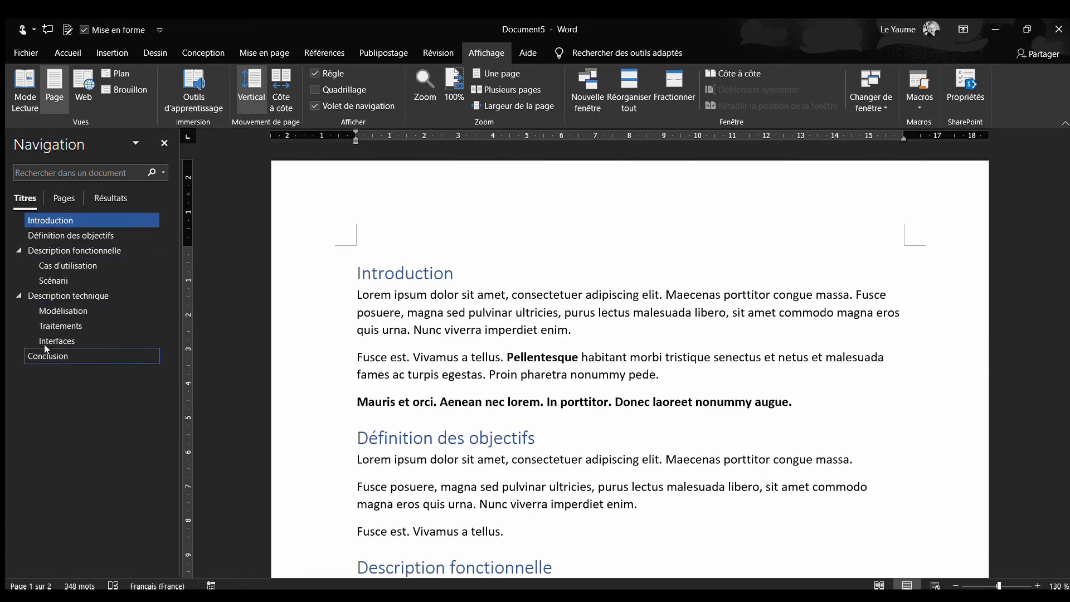
Jump between sections through the heading outline, visiting Traitements, Définition des objectifs, Cas d'utilisation, Scénarii and Interfaces
{"action": "left_click", "coordinate": [52, 327]}
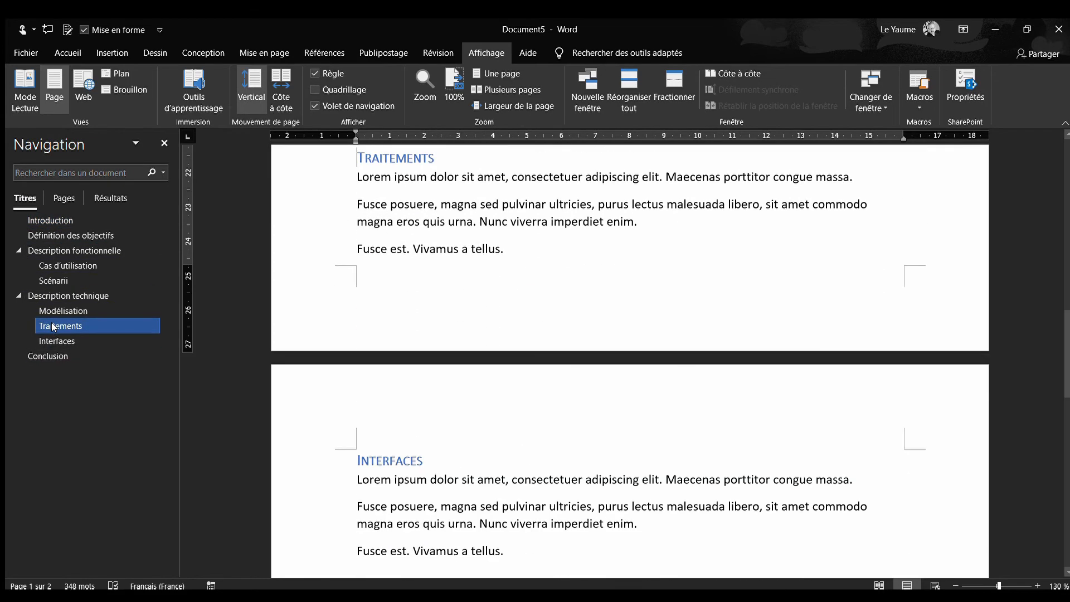
{"action": "left_click", "coordinate": [62, 265]}
{"action": "left_click", "coordinate": [65, 235]}
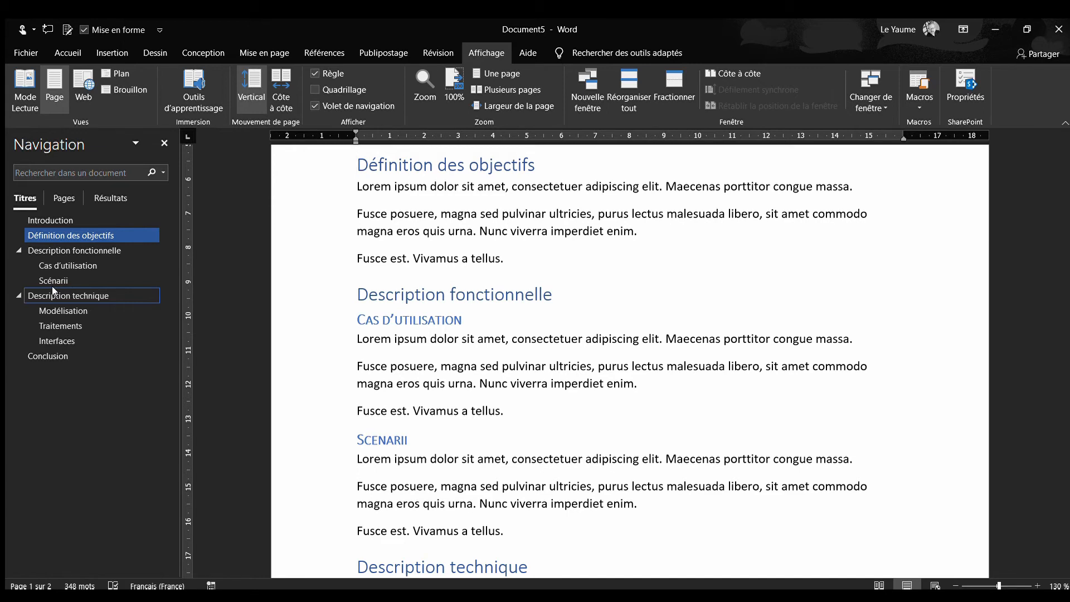
{"action": "left_click", "coordinate": [62, 266]}
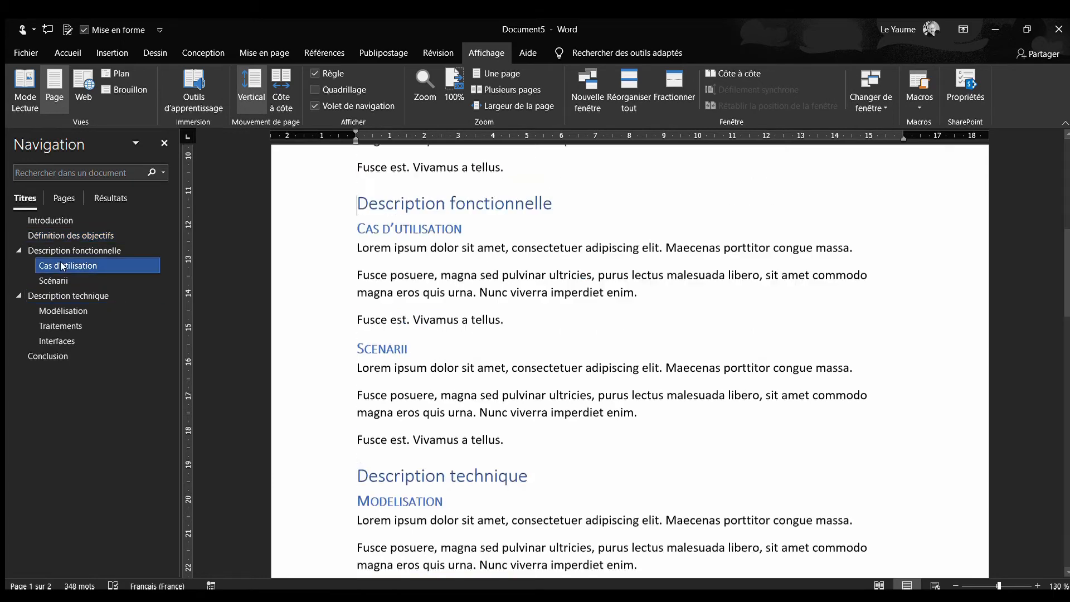
{"action": "left_click", "coordinate": [54, 281]}
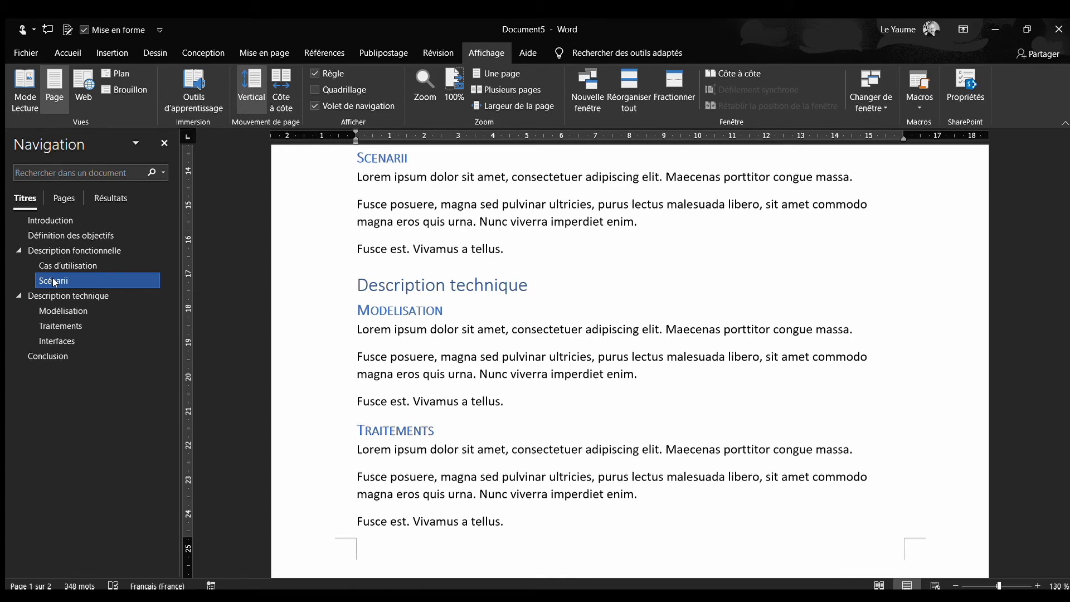
{"action": "left_click", "coordinate": [51, 321]}
{"action": "left_click", "coordinate": [53, 338]}
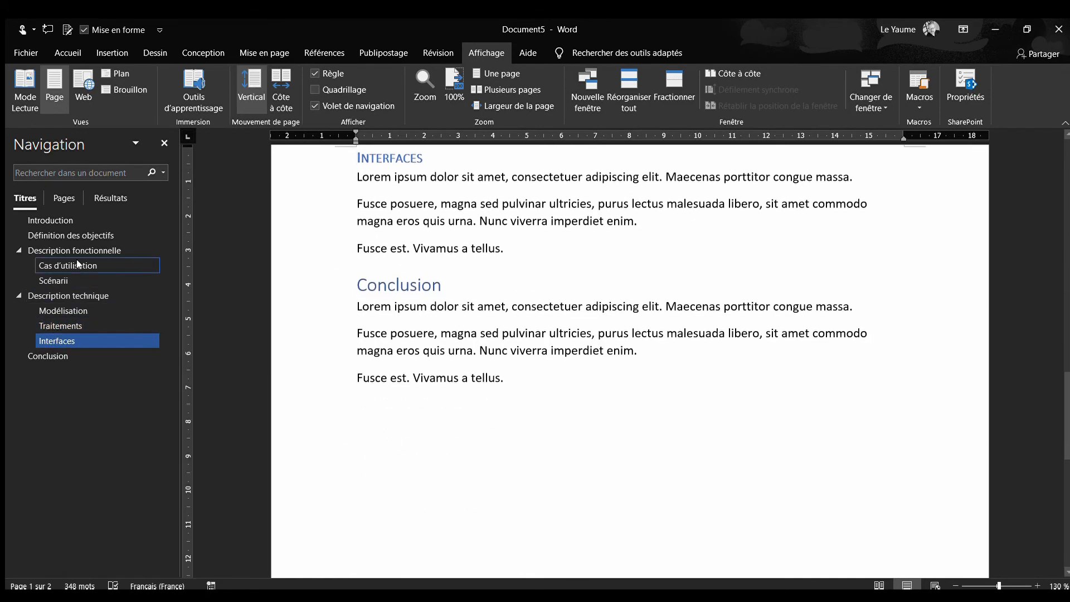
{"action": "left_click", "coordinate": [75, 266]}
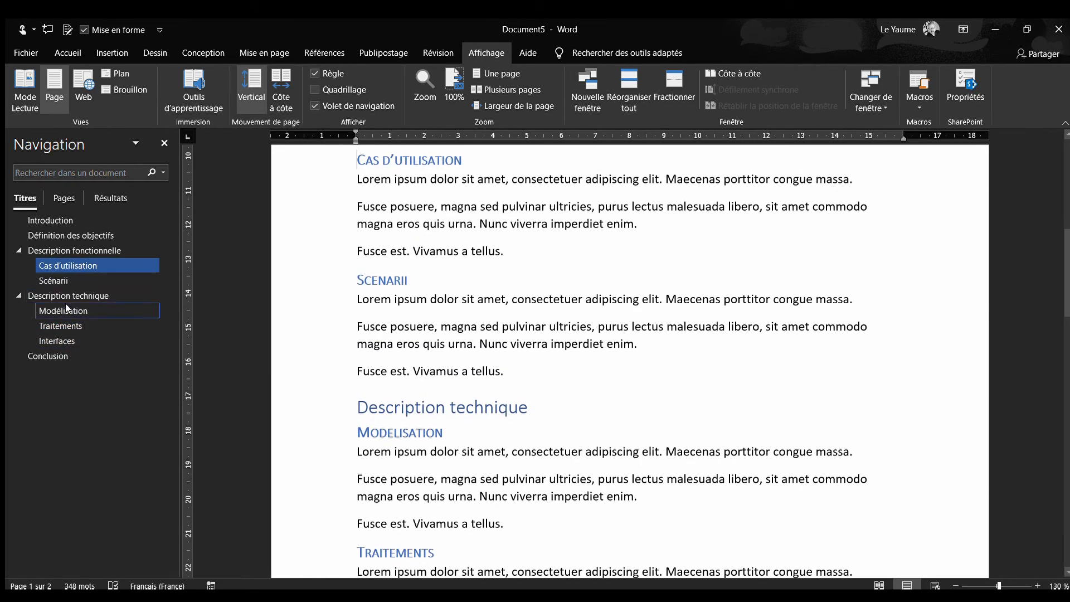
{"action": "left_click", "coordinate": [65, 306]}
{"action": "left_click", "coordinate": [59, 323]}
{"action": "left_click", "coordinate": [70, 266]}
{"action": "left_click", "coordinate": [381, 251]}
Add an empty paragraph above the "Introduction" heading and insert an automatic table of contents titled "Table des matières" there
{"action": "scroll", "coordinate": [493, 348], "scroll_direction": "up", "scroll_amount": 8}
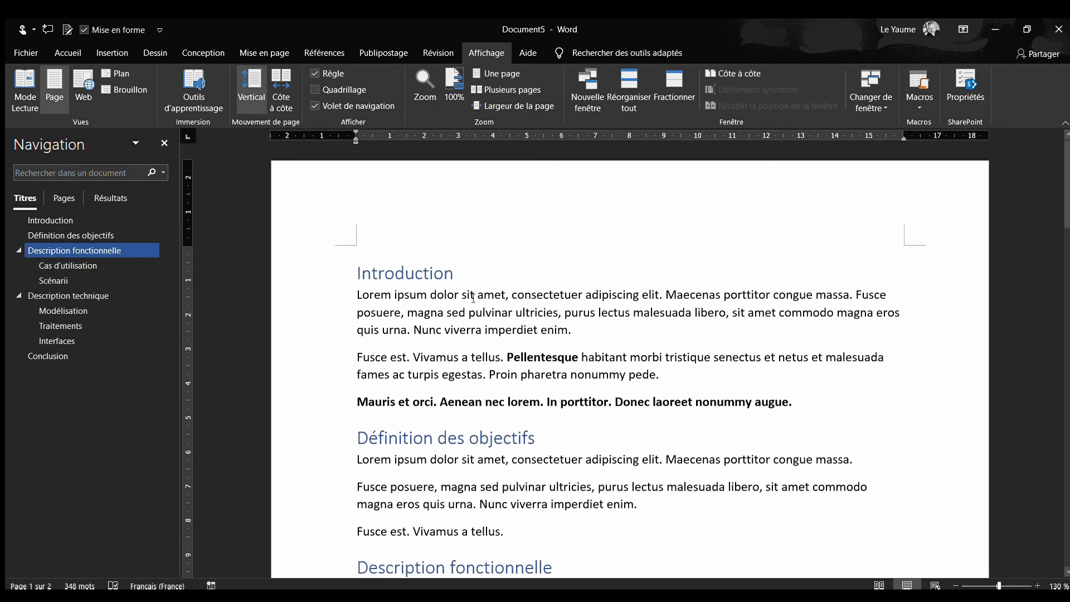
{"action": "key", "text": "ctrl+Home"}
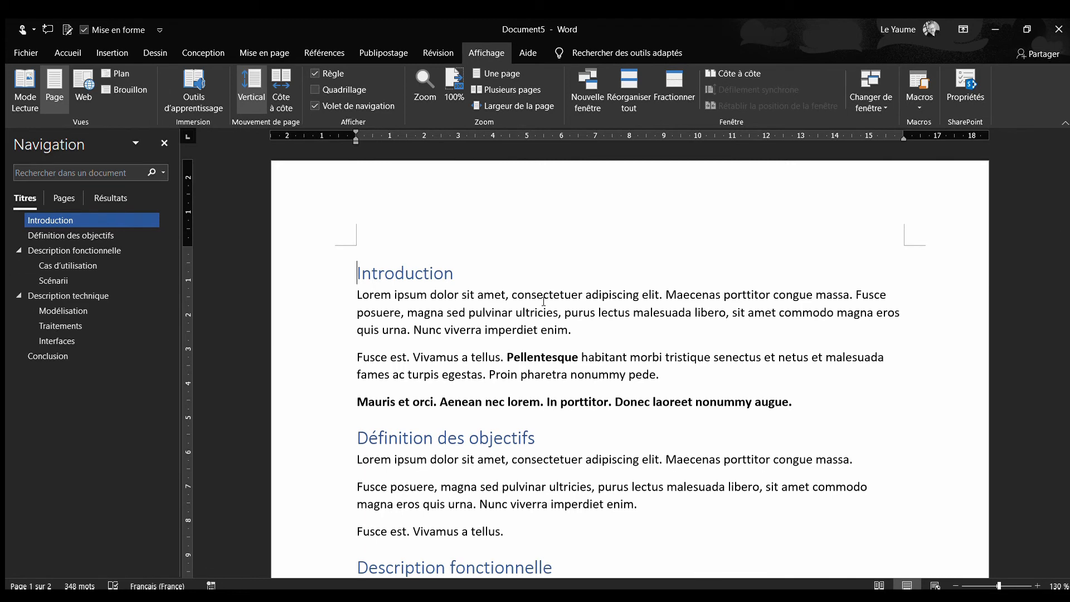
{"action": "key", "text": "Return"}
{"action": "key", "text": "Up"}
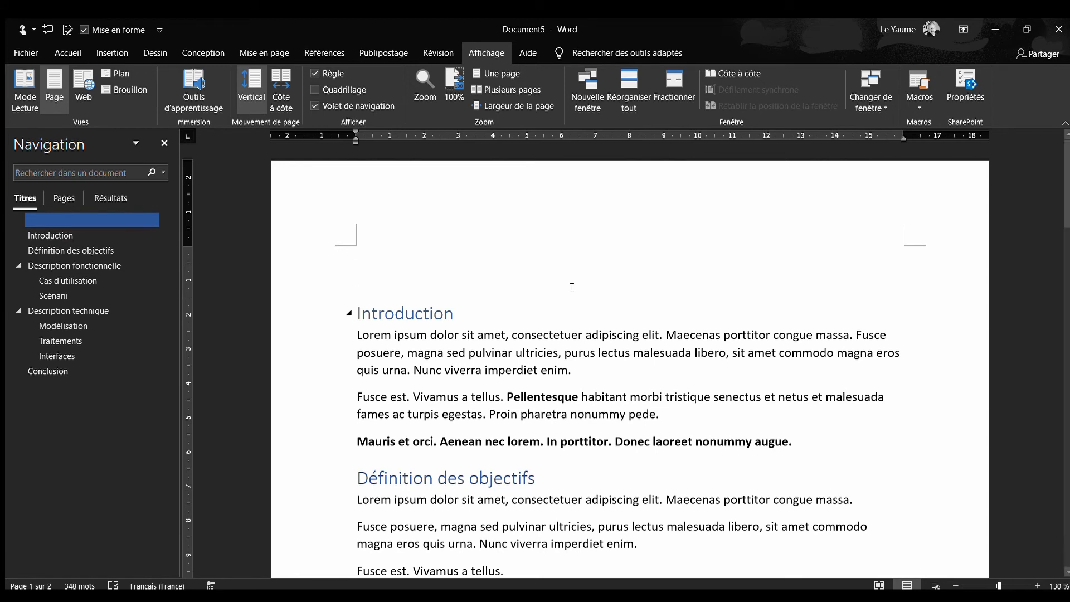
{"action": "left_click", "coordinate": [317, 46]}
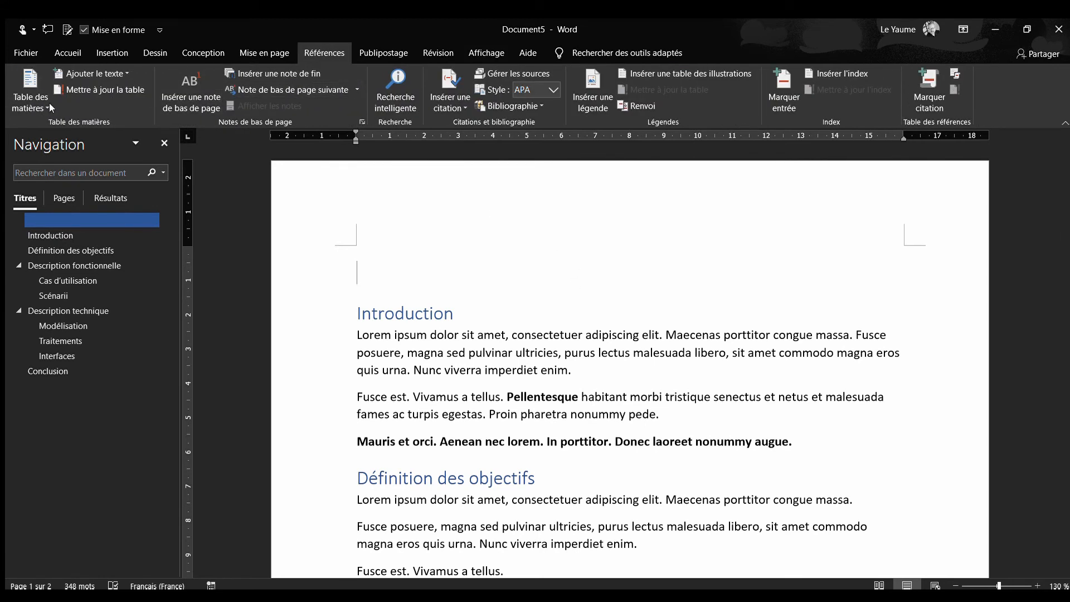
{"action": "left_click", "coordinate": [65, 159]}
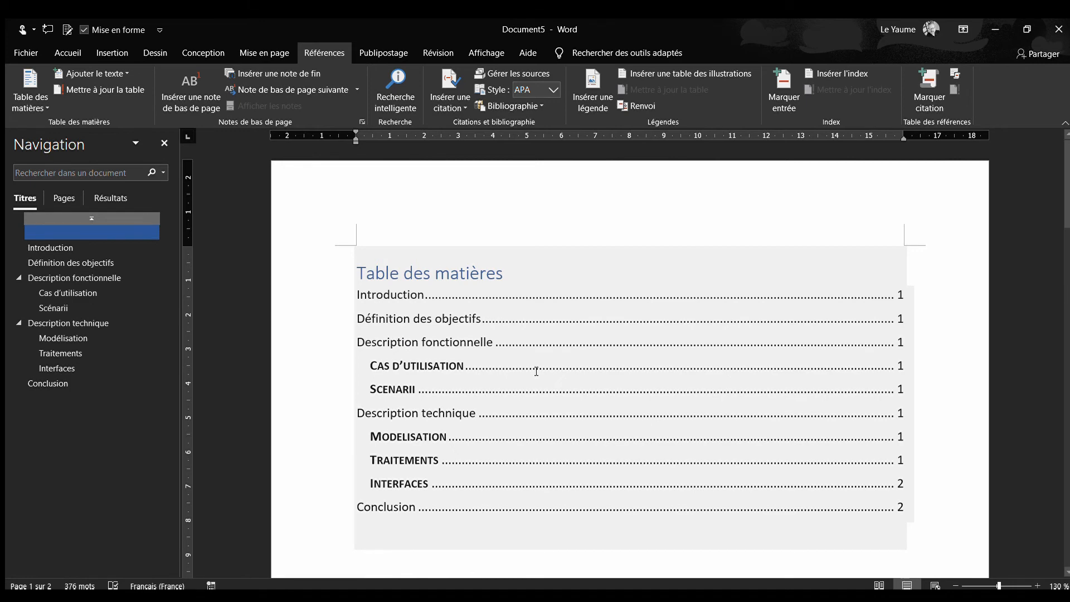
Examine the inserted table of contents and follow its "Modelisation" entry to that section, then return to the table
{"action": "scroll", "coordinate": [536, 371], "scroll_direction": "down", "scroll_amount": 3}
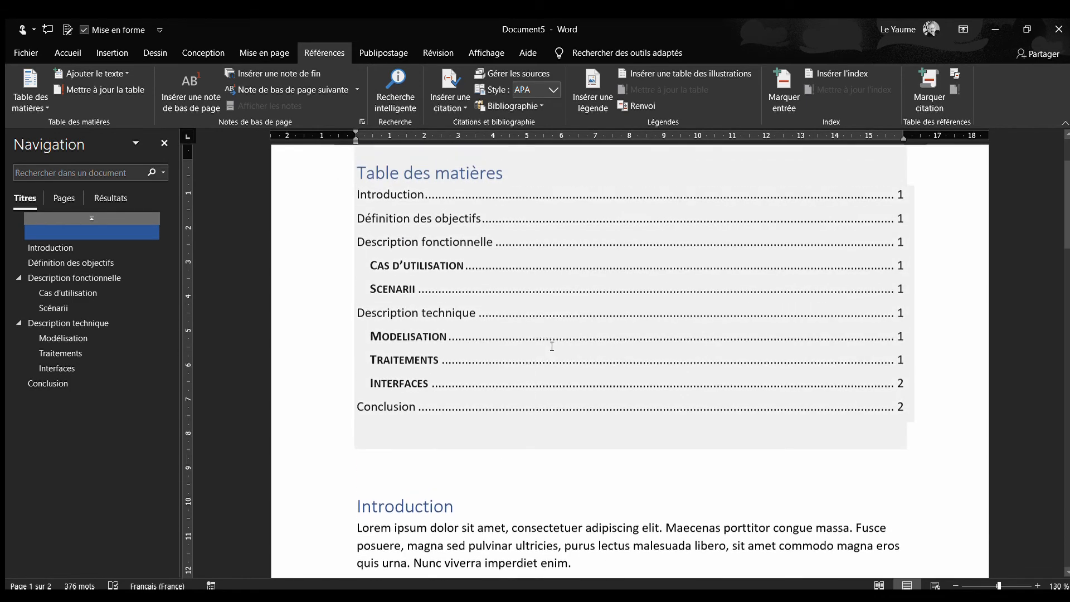
{"action": "scroll", "coordinate": [552, 347], "scroll_direction": "up", "scroll_amount": 2}
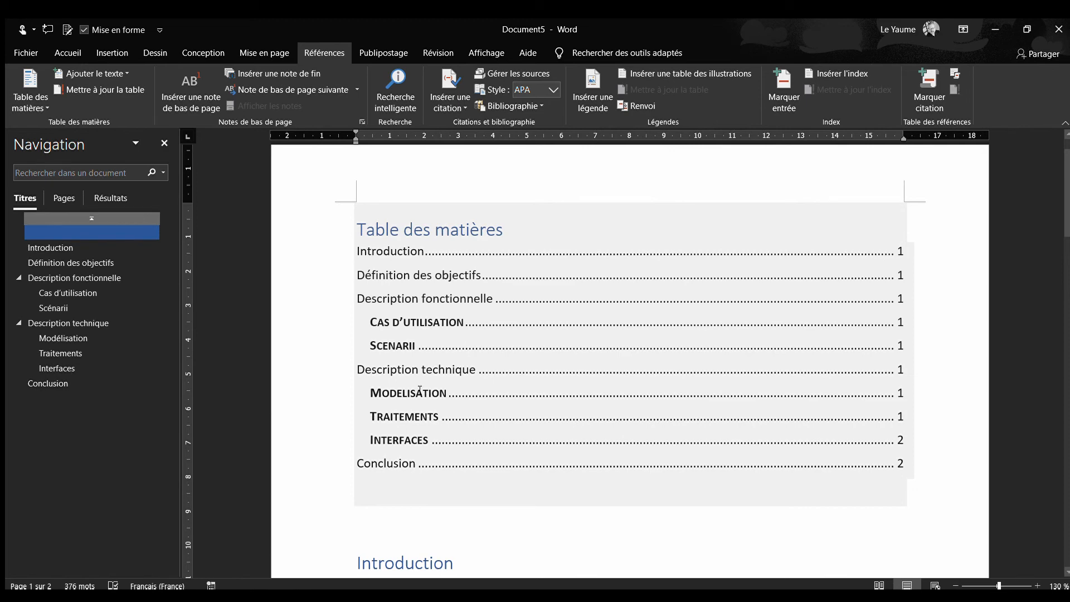
{"action": "left_click", "coordinate": [420, 392], "text": "ctrl"}
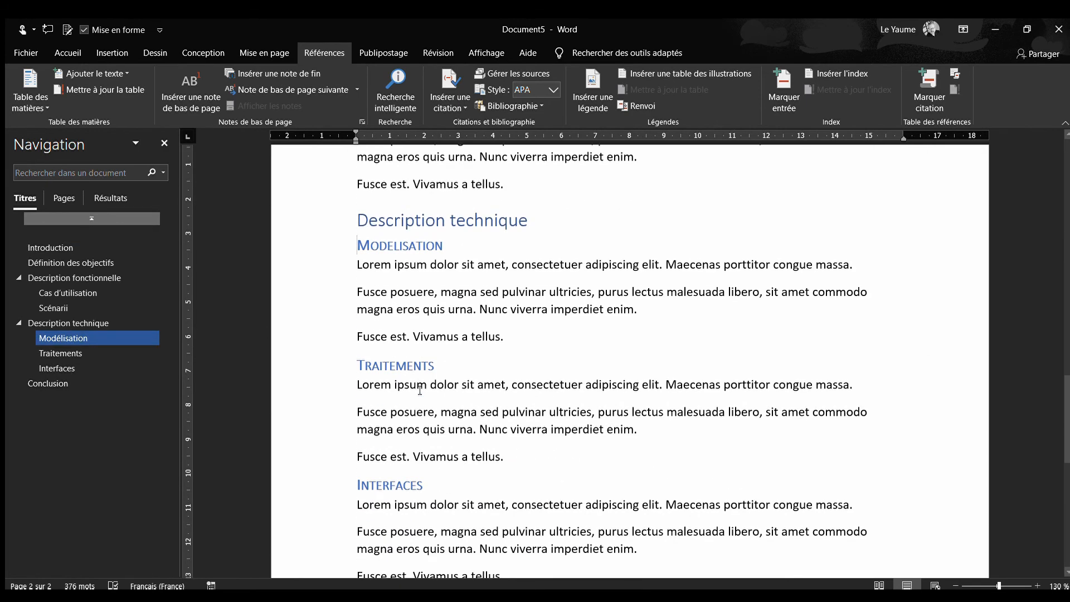
{"action": "scroll", "coordinate": [452, 370], "scroll_direction": "up", "scroll_amount": 15}
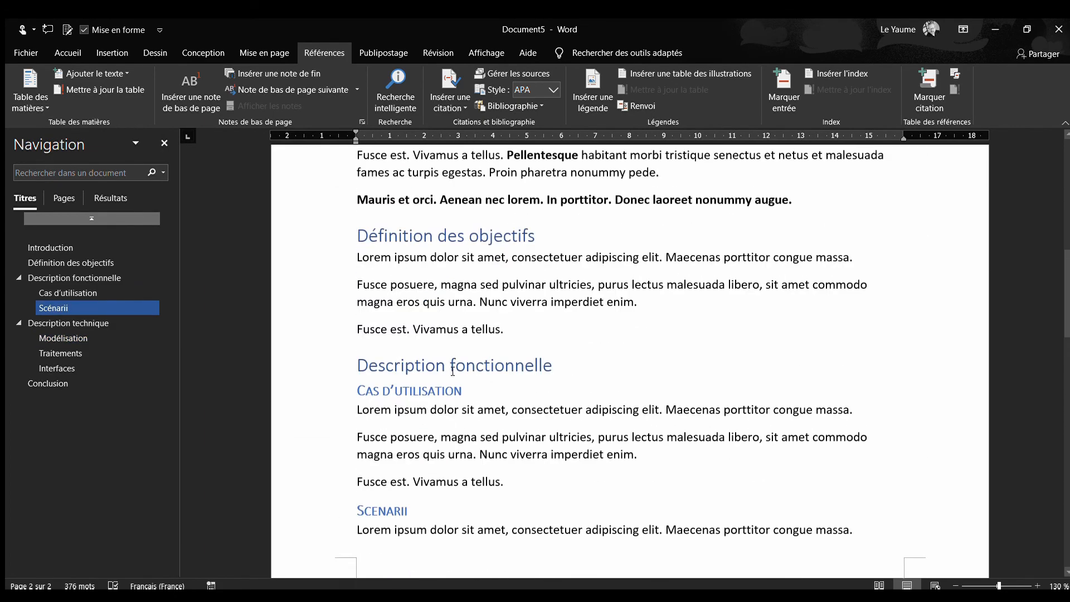
{"action": "scroll", "coordinate": [452, 371], "scroll_direction": "up", "scroll_amount": 5}
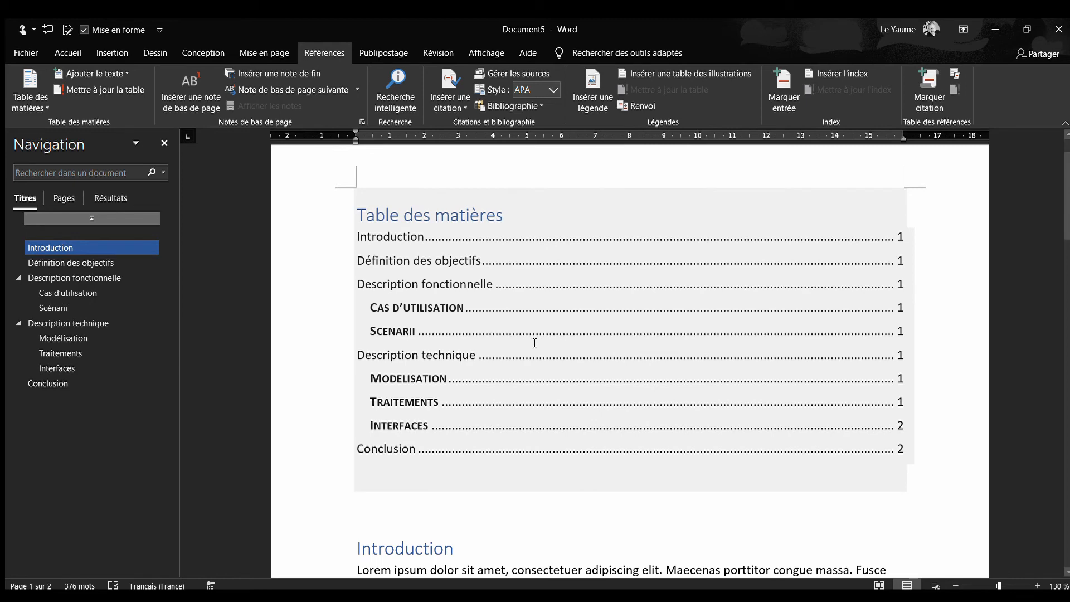
Change the "Cas d'utilisation" subtitle under "Description fonctionnelle" to "Les cas d'utilisation"
{"action": "scroll", "coordinate": [534, 342], "scroll_direction": "down", "scroll_amount": 5}
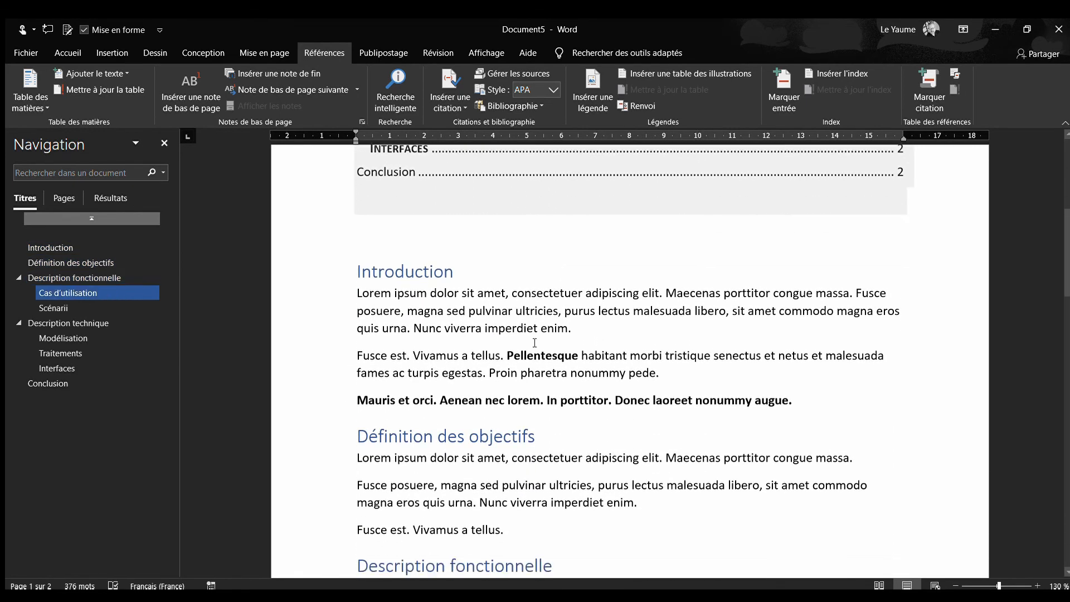
{"action": "scroll", "coordinate": [535, 343], "scroll_direction": "down", "scroll_amount": 5}
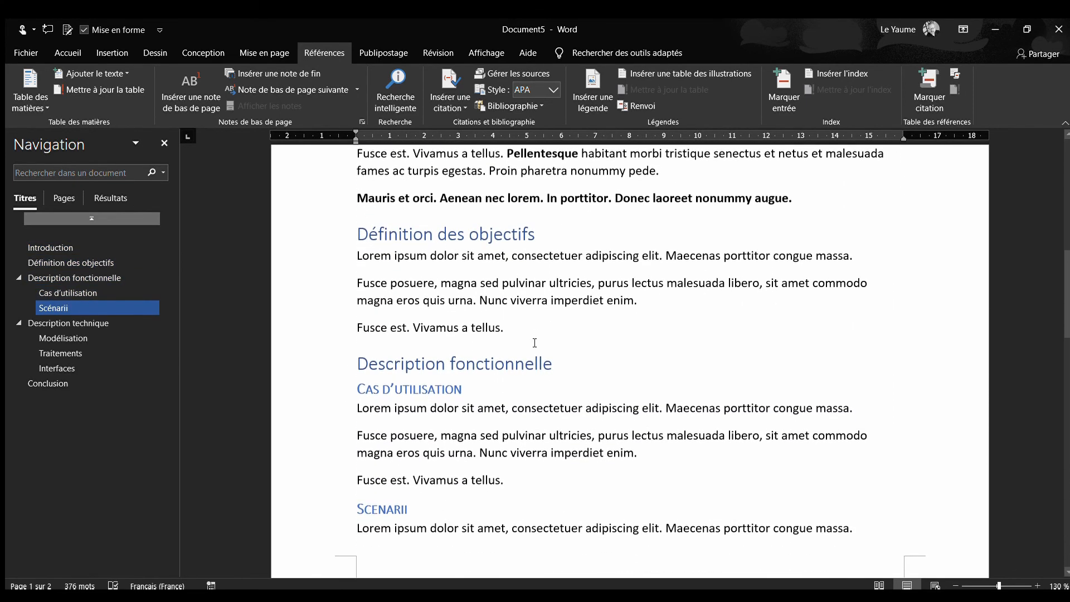
{"action": "scroll", "coordinate": [535, 342], "scroll_direction": "down", "scroll_amount": 2}
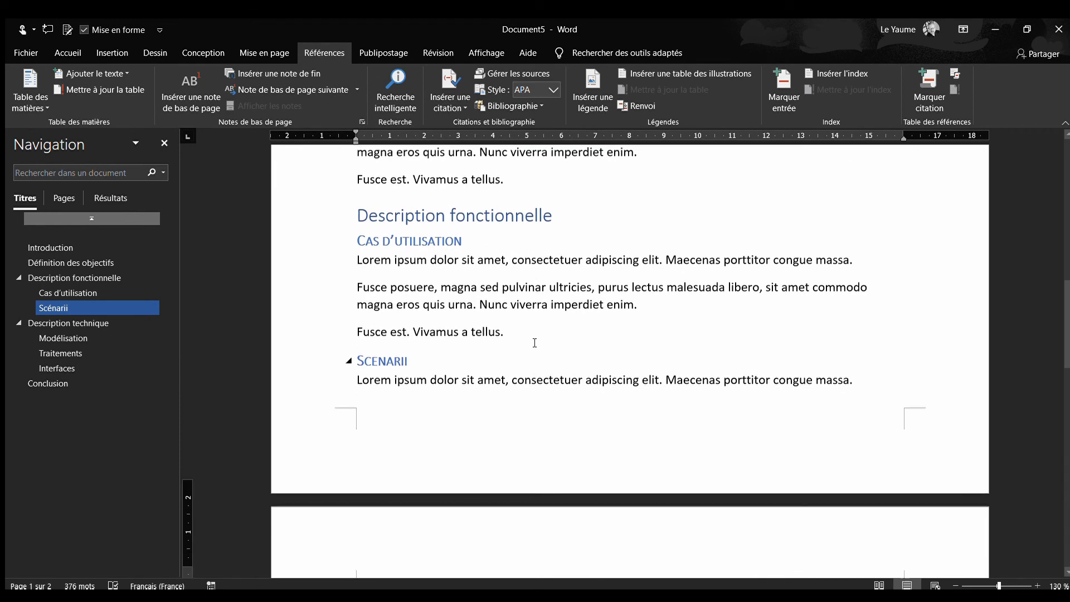
{"action": "scroll", "coordinate": [535, 343], "scroll_direction": "down", "scroll_amount": 10}
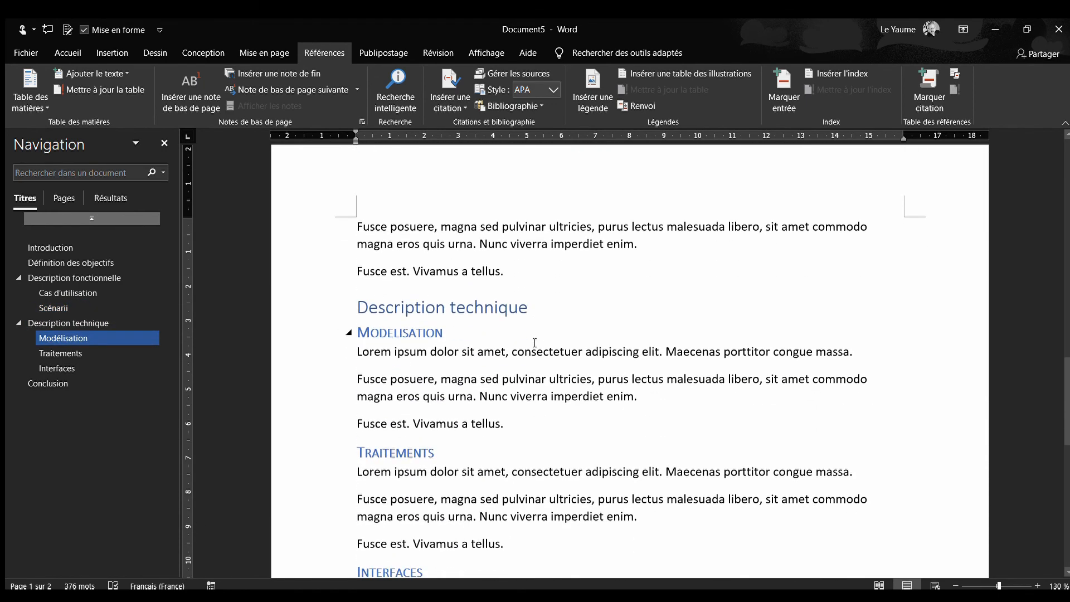
{"action": "scroll", "coordinate": [534, 343], "scroll_direction": "up", "scroll_amount": 12}
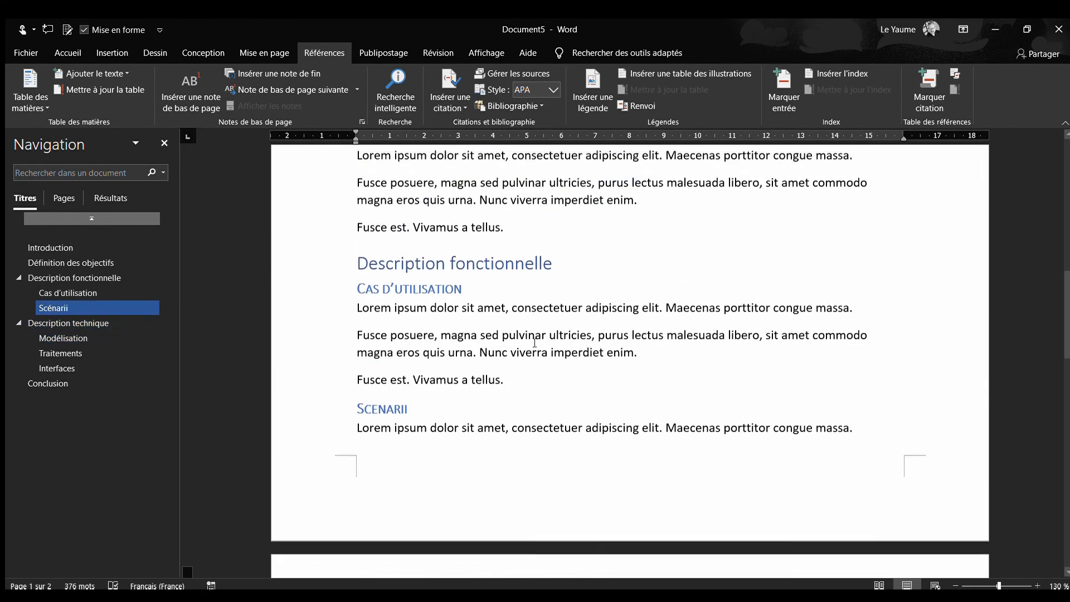
{"action": "scroll", "coordinate": [535, 343], "scroll_direction": "down", "scroll_amount": 2}
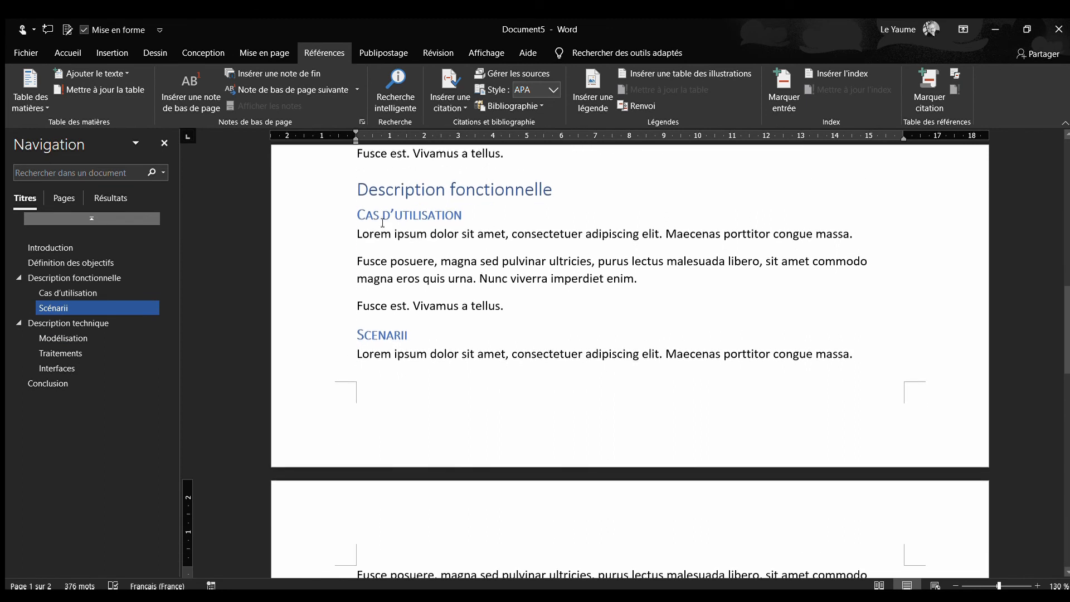
{"action": "left_click", "coordinate": [357, 215]}
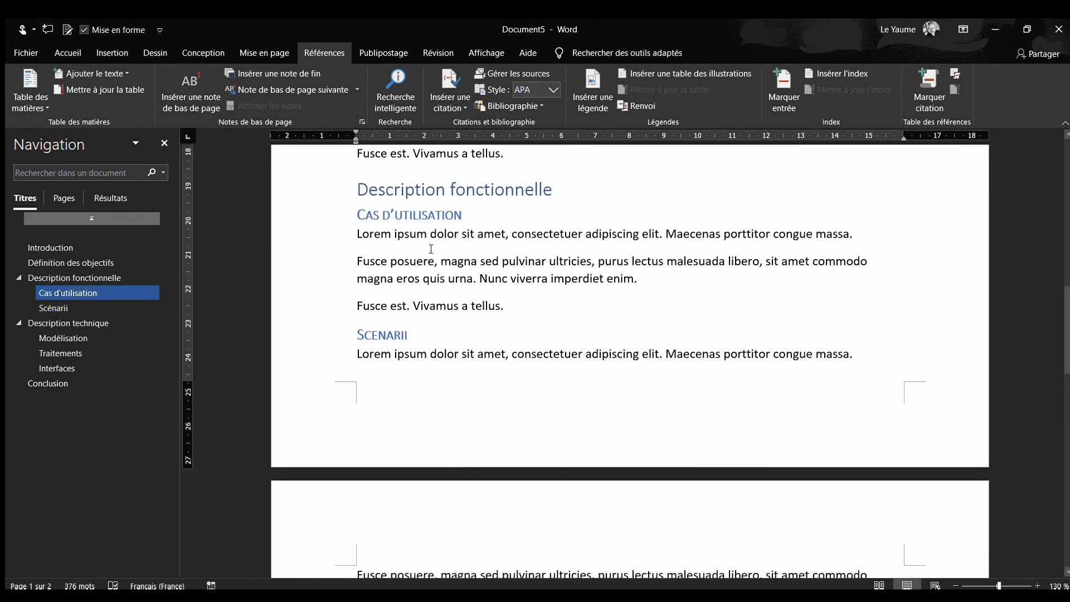
{"action": "type", "text": "Les"}
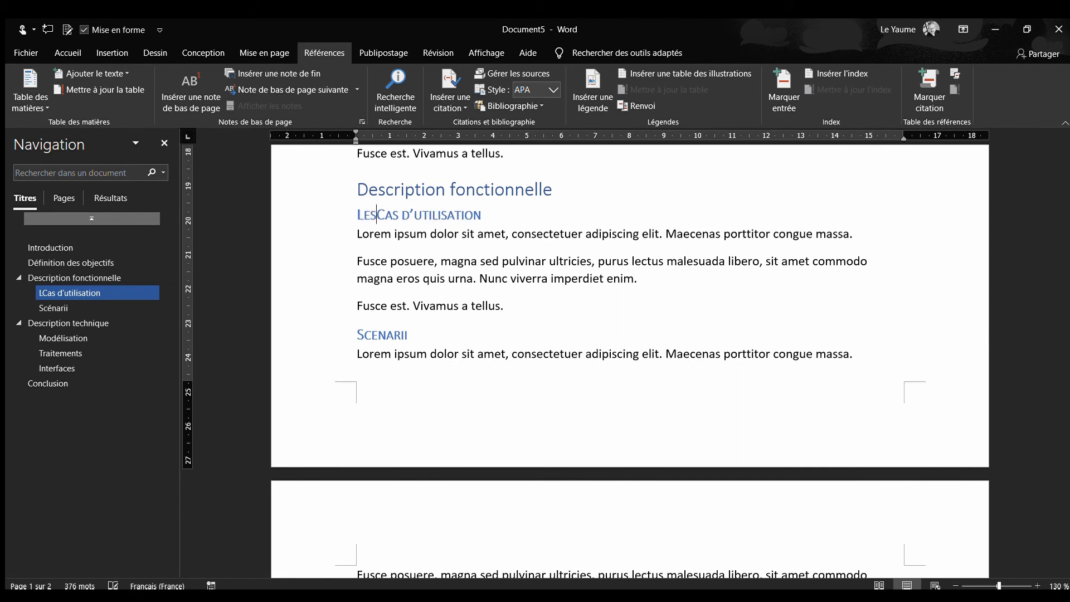
{"action": "key", "text": "BackSpace"}
{"action": "type", "text": "c"}
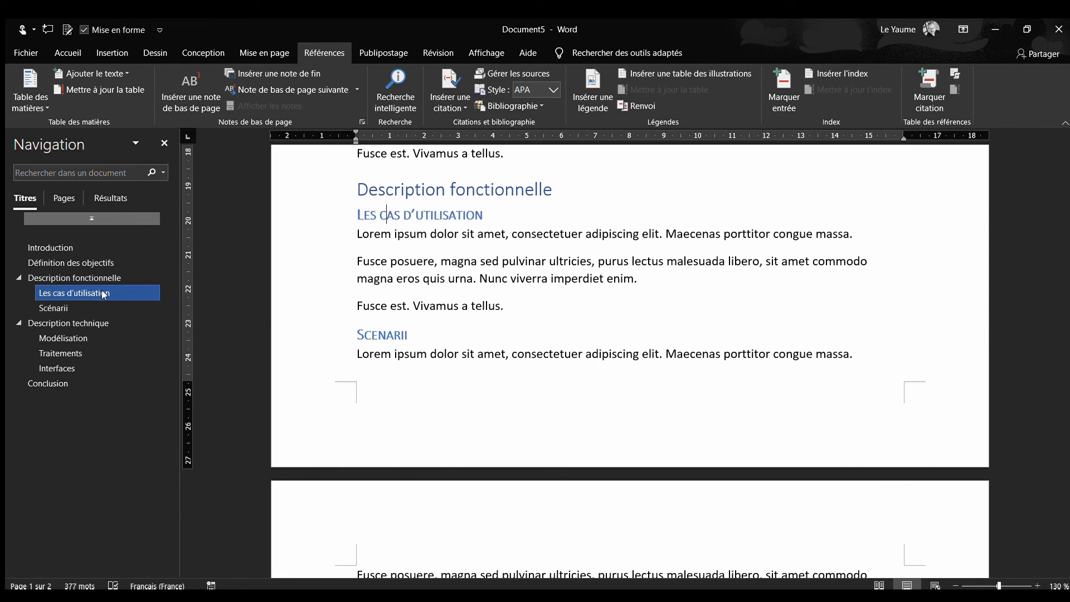
Change the "Scénarii" subtitle under "Description fonctionnelle" to "Les scénarii"
{"action": "left_click", "coordinate": [357, 334]}
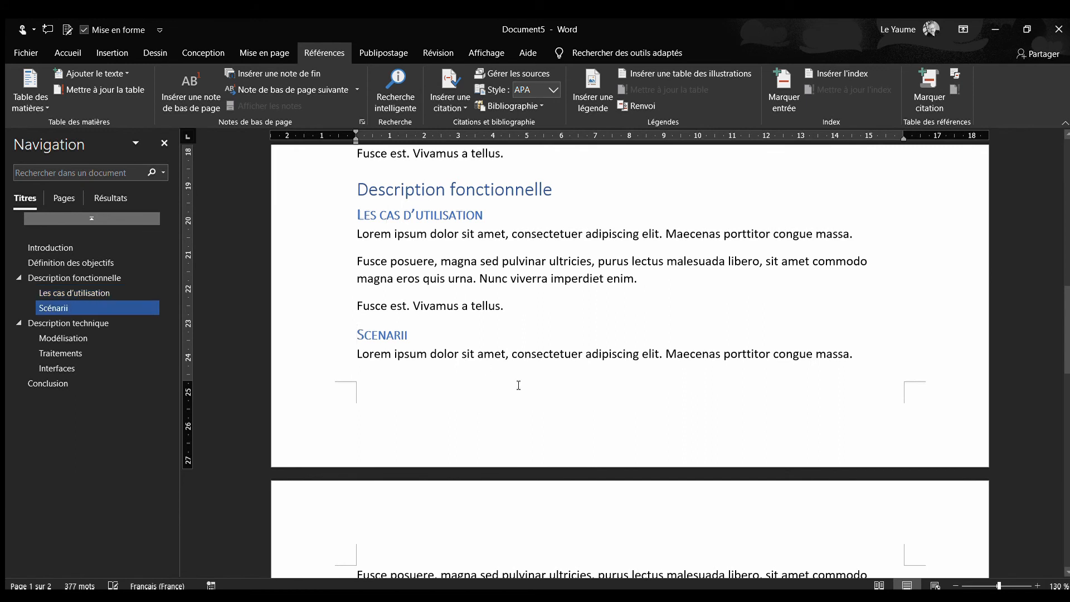
{"action": "type", "text": "Les"}
{"action": "key", "text": "Delete"}
{"action": "type", "text": "s"}
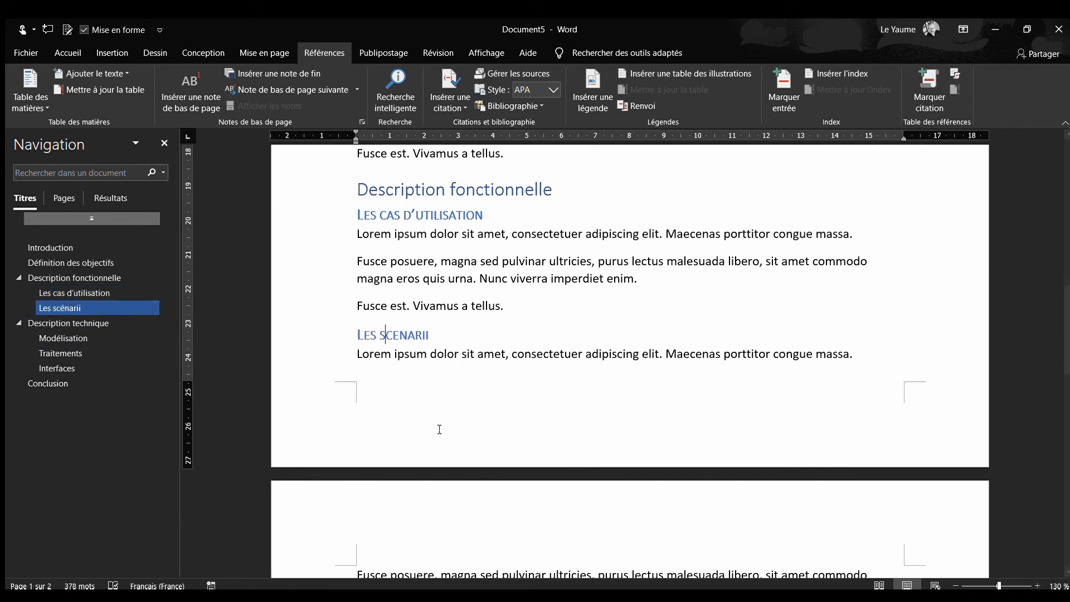
Update the entire table of contents so its entries match the renamed subtitles
{"action": "scroll", "coordinate": [489, 370], "scroll_direction": "up", "scroll_amount": 10}
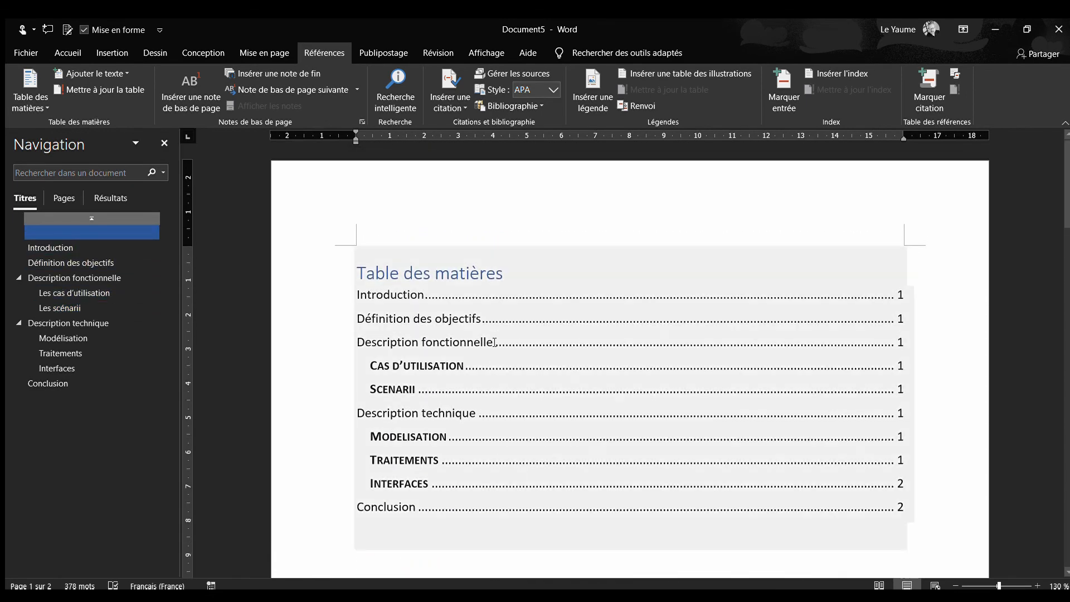
{"action": "left_click", "coordinate": [430, 257]}
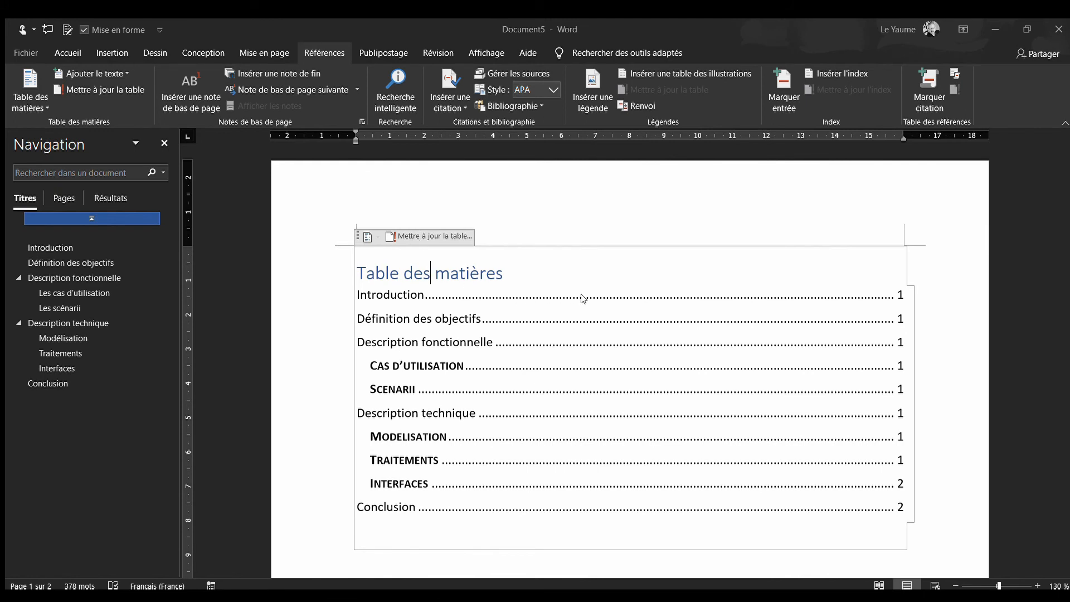
{"action": "left_click", "coordinate": [542, 325]}
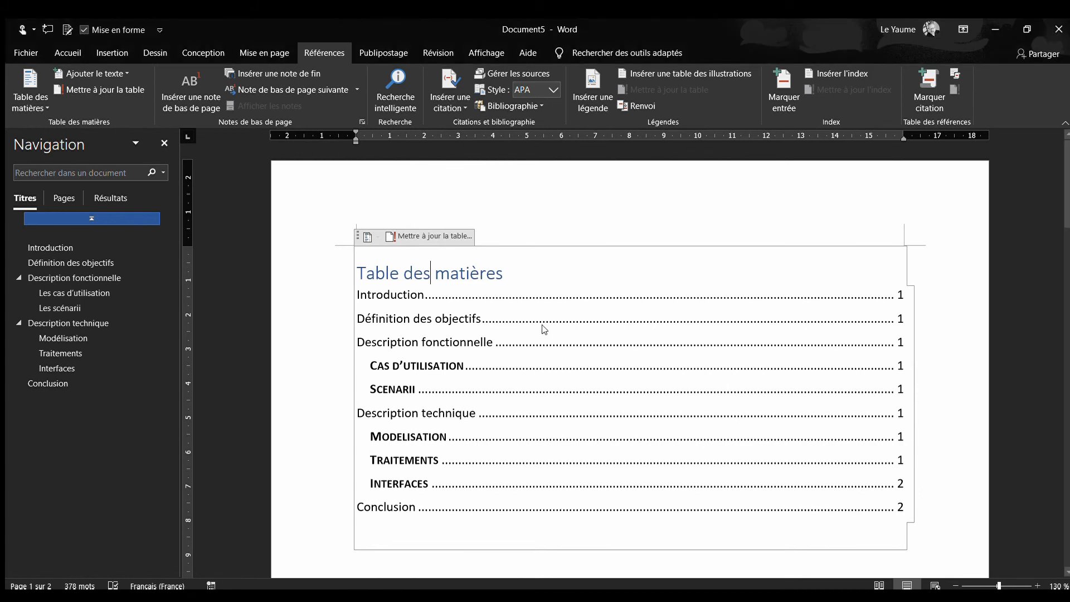
{"action": "left_click", "coordinate": [547, 329]}
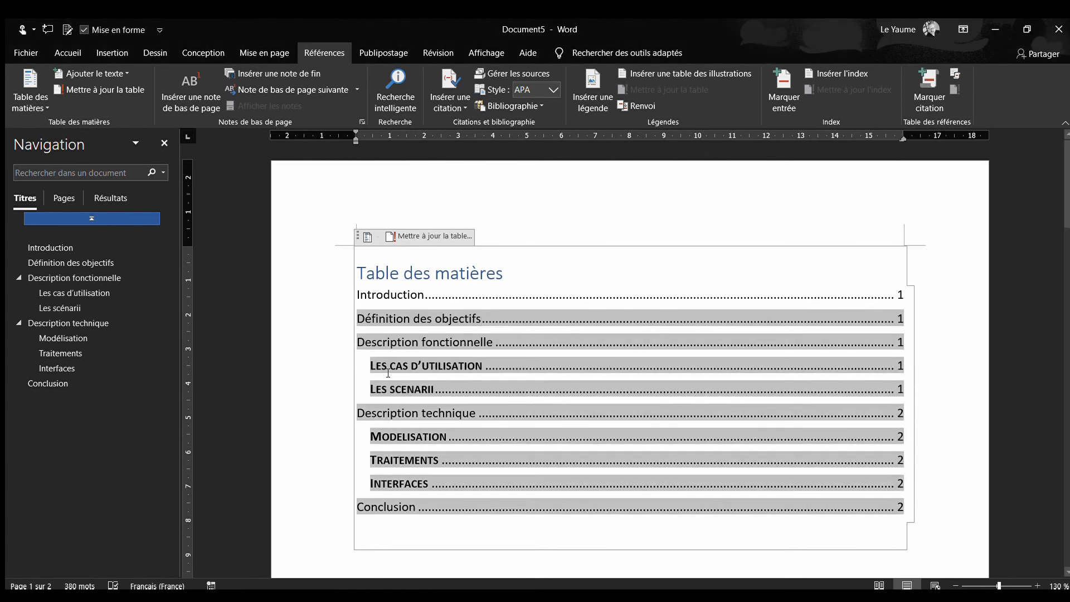
Follow the table of contents entry to the "Conclusion" section and place the cursor just before its heading
{"action": "left_click", "coordinate": [407, 395], "text": "ctrl"}
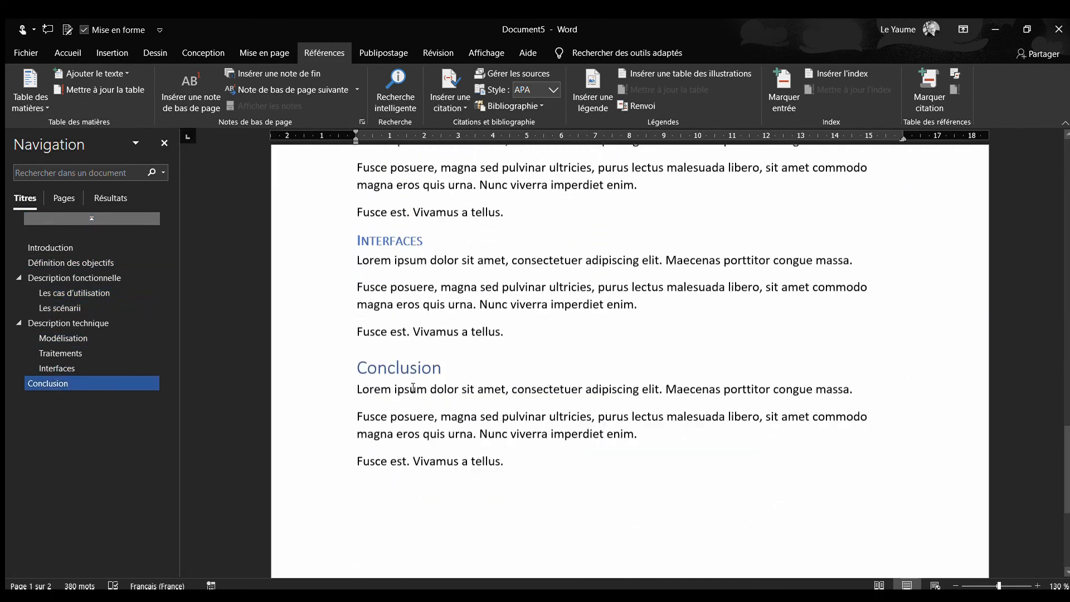
{"action": "scroll", "coordinate": [413, 388], "scroll_direction": "up", "scroll_amount": 6}
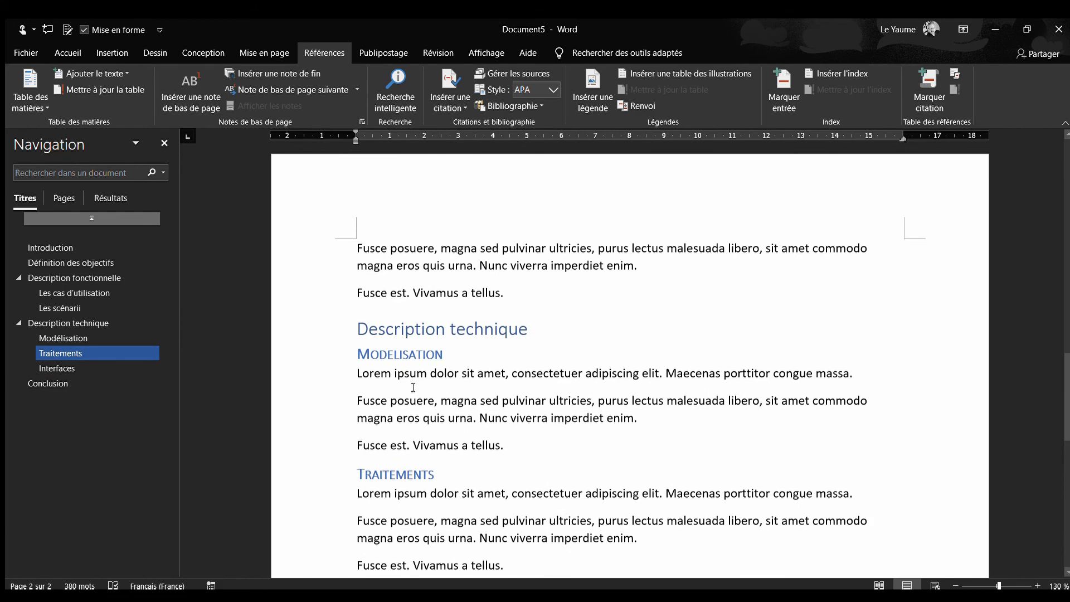
{"action": "scroll", "coordinate": [413, 388], "scroll_direction": "down", "scroll_amount": 8}
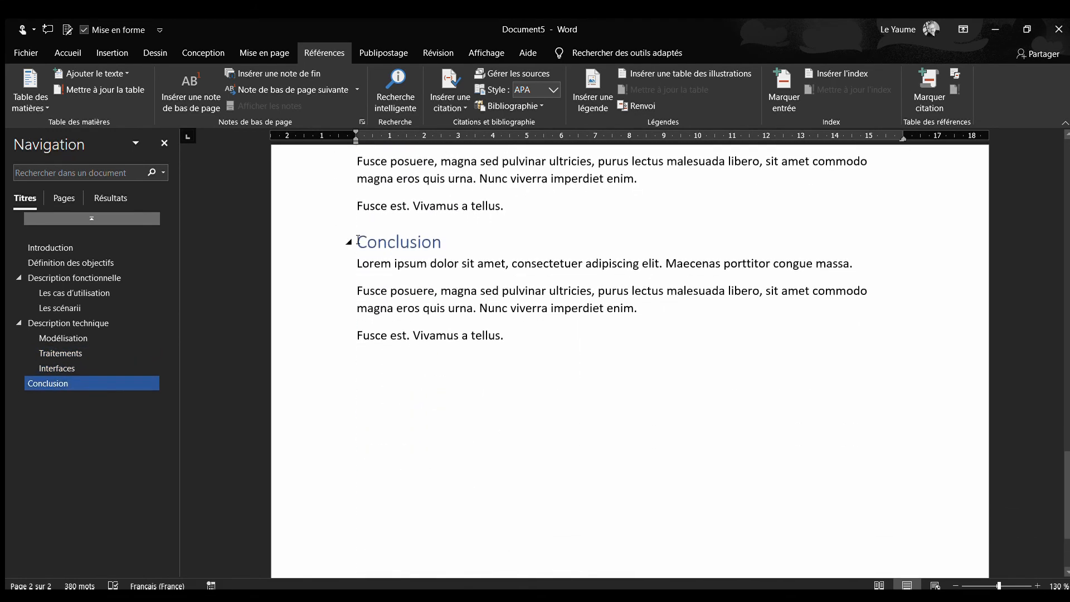
{"action": "left_click", "coordinate": [358, 239]}
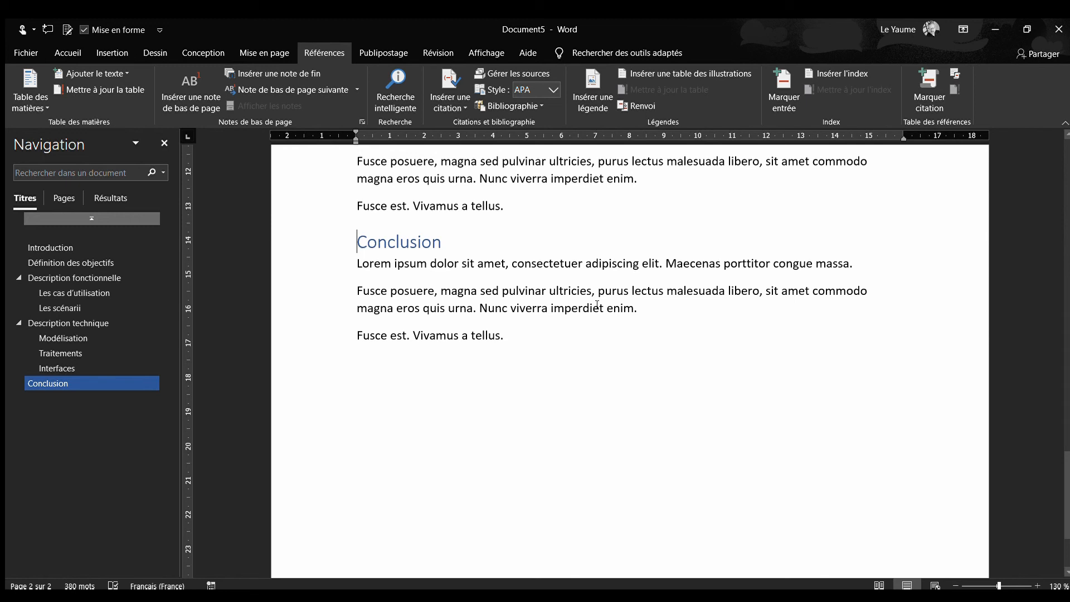
Try to push the "Conclusion" heading down with two empty paragraphs above it, and undo them
{"action": "key", "text": "Return"}
{"action": "key", "text": "Return"}
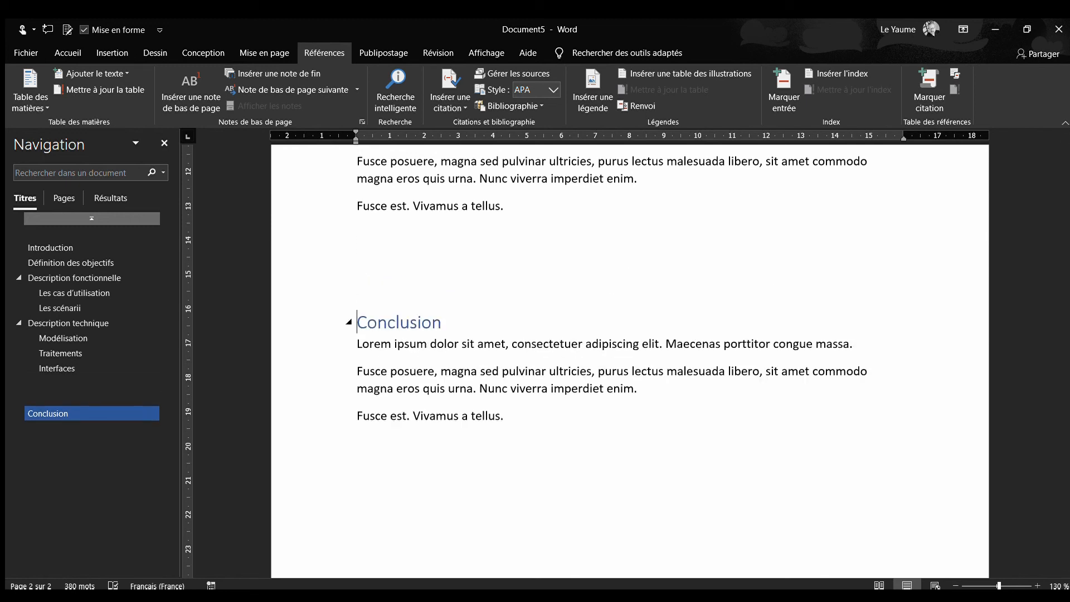
{"action": "key", "text": "ctrl+z"}
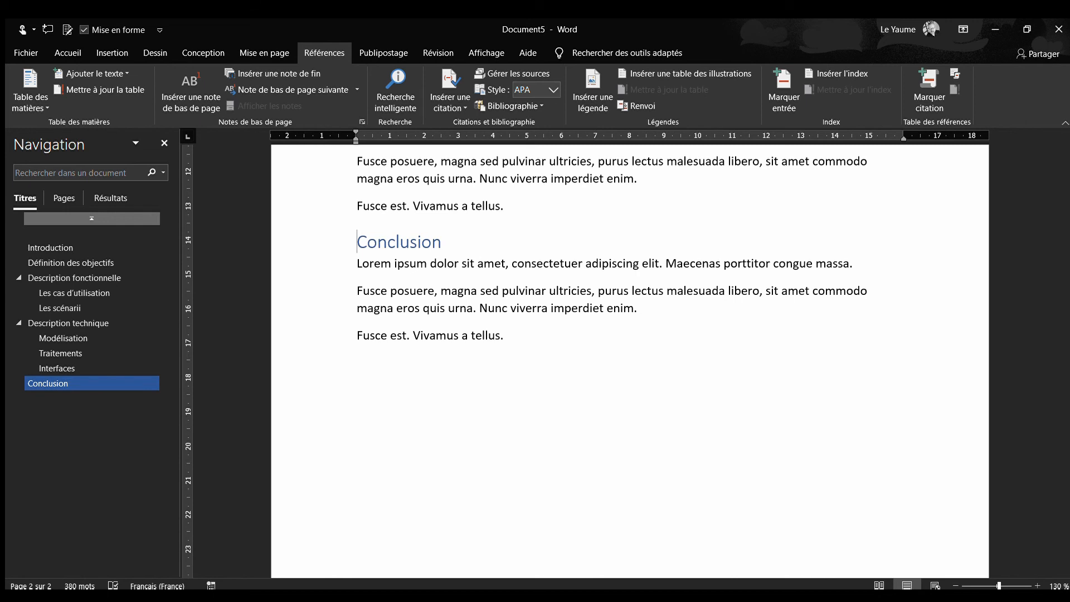
Insert a page break before the "Conclusion" heading
{"action": "key", "text": "ctrl+Return"}
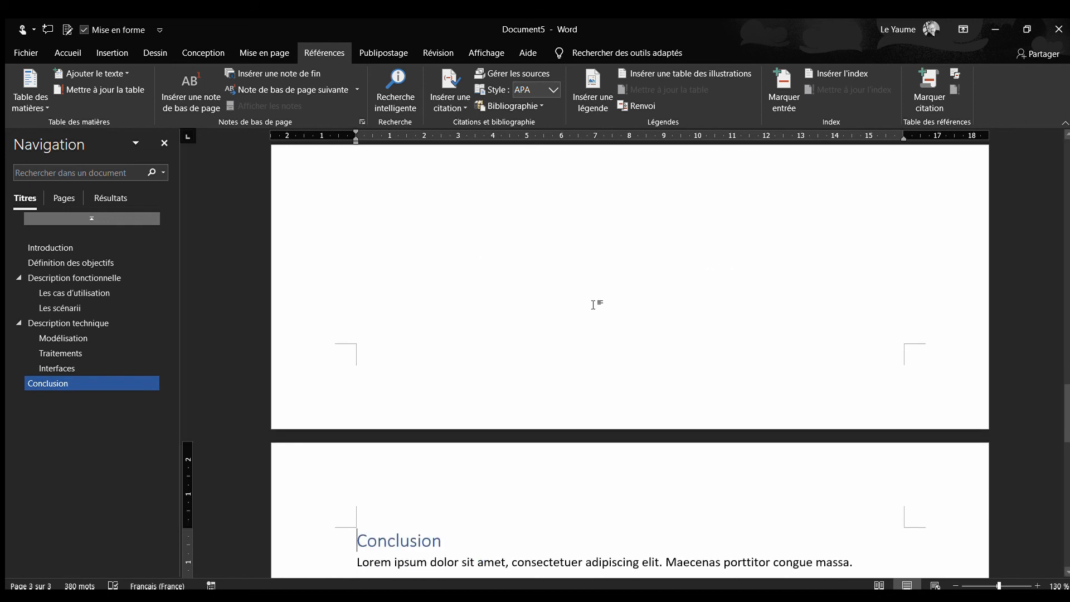
{"action": "scroll", "coordinate": [616, 511], "scroll_direction": "down", "scroll_amount": 3}
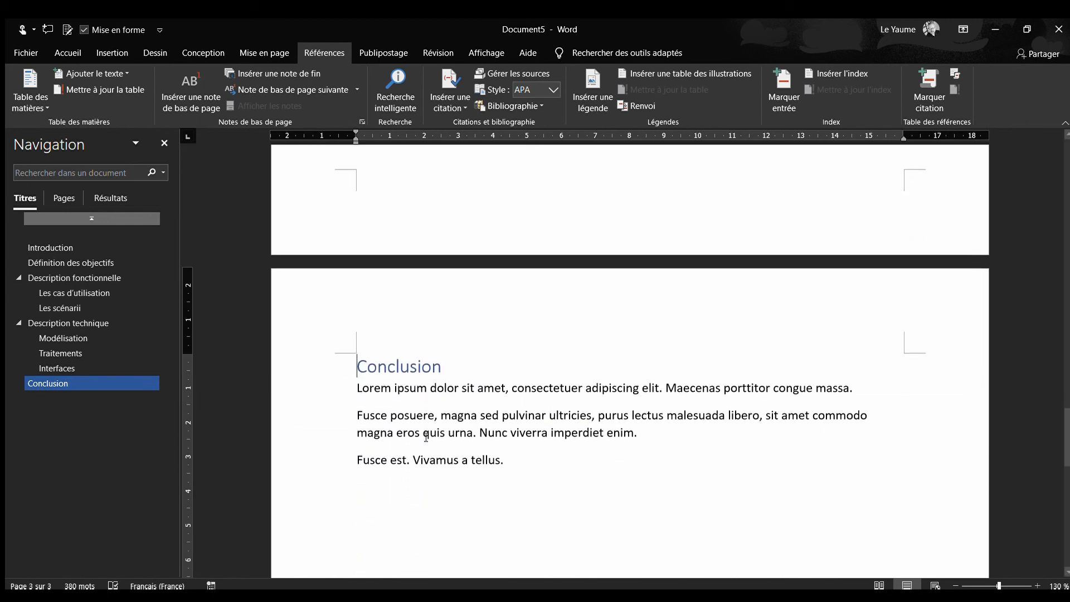
{"action": "left_click", "coordinate": [425, 434]}
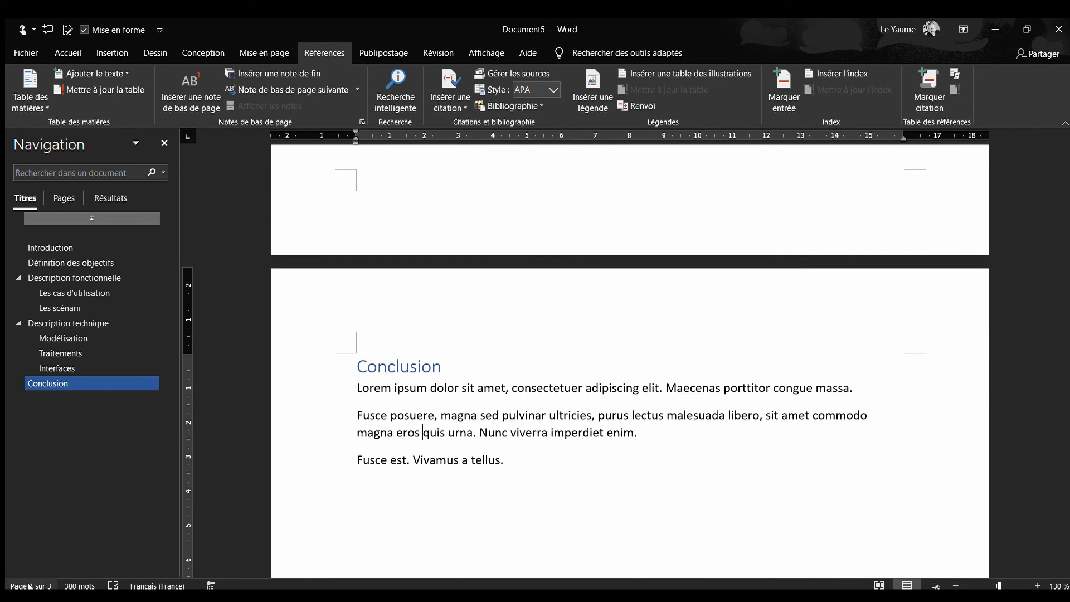
Return to the table of contents and update it to reflect the new position of the "Conclusion" section
{"action": "left_click", "coordinate": [48, 247]}
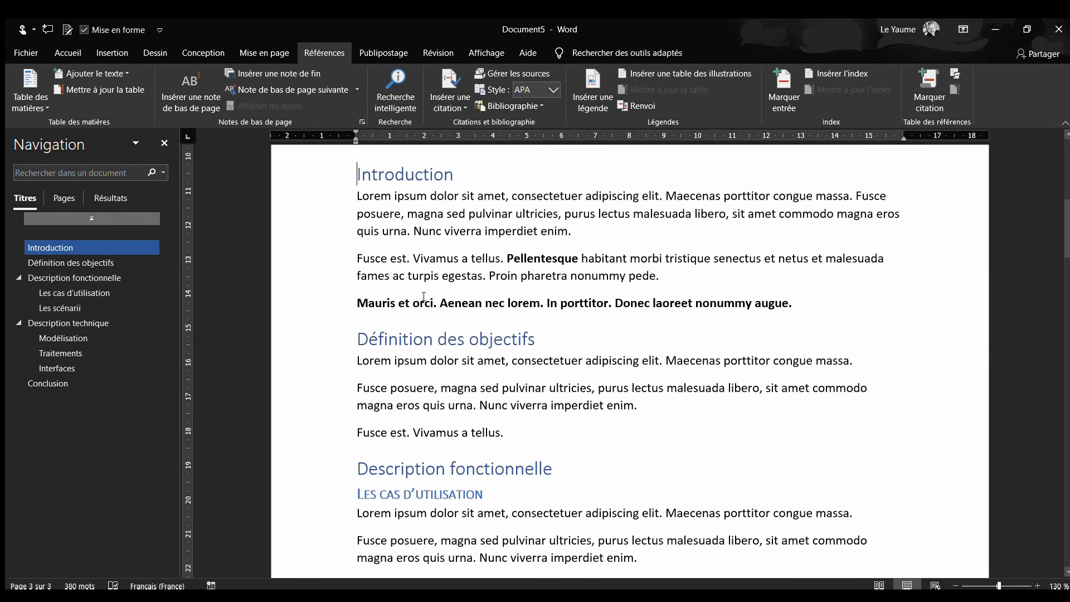
{"action": "scroll", "coordinate": [424, 297], "scroll_direction": "up", "scroll_amount": 8}
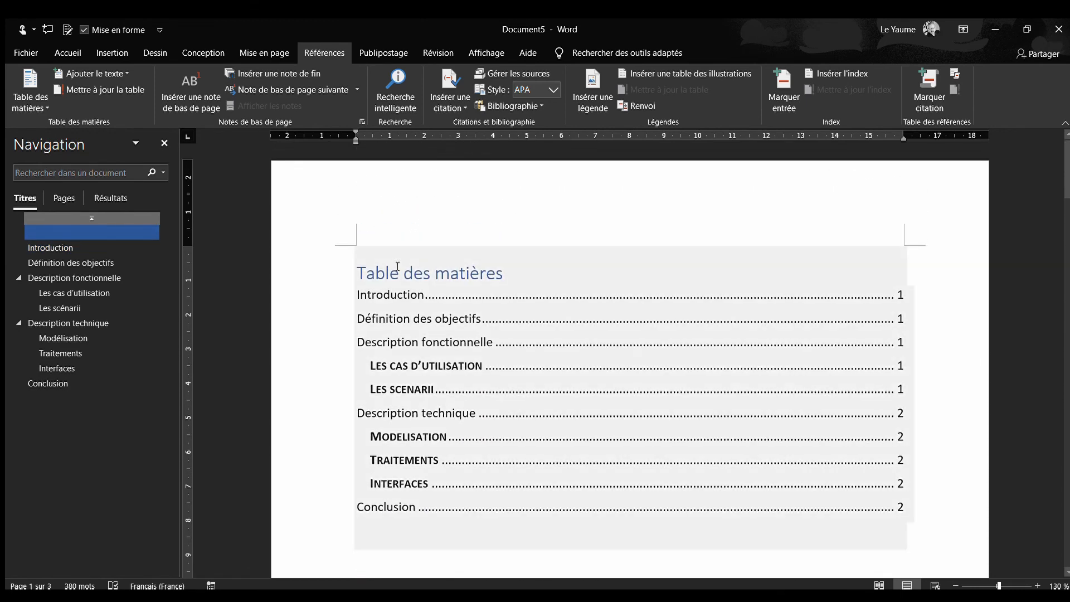
{"action": "left_click", "coordinate": [397, 268]}
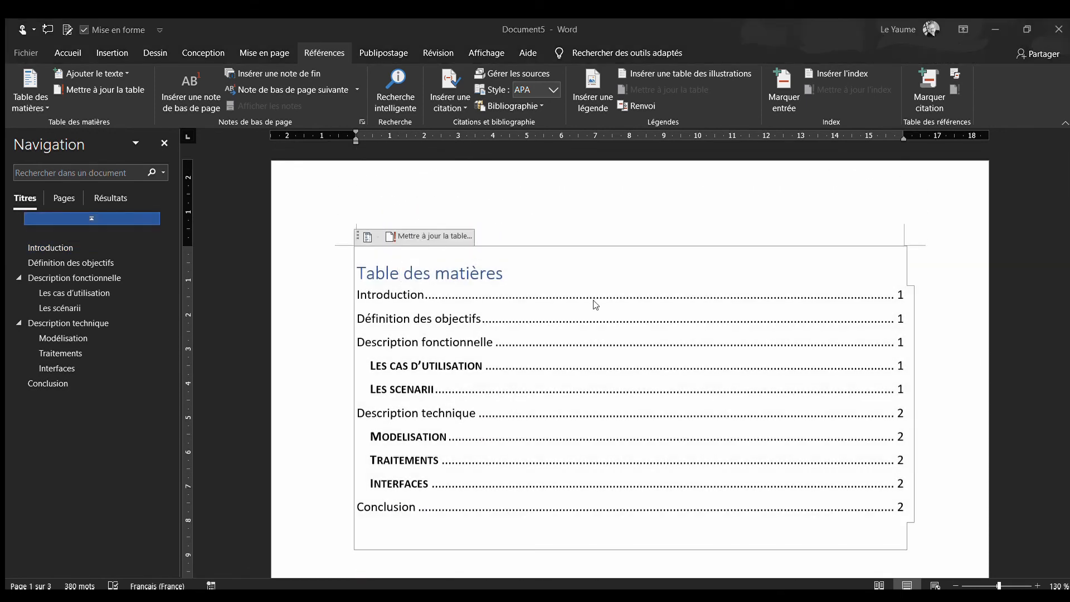
{"action": "left_click", "coordinate": [536, 321]}
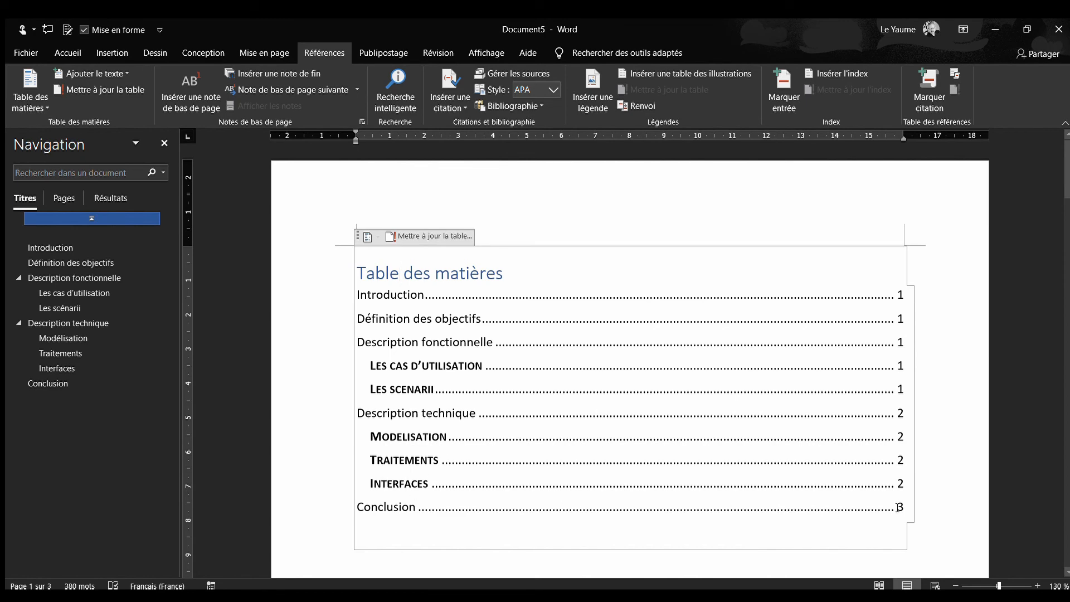
Follow the table's "Conclusion" entry and examine where that section sits relative to "Interfaces"
{"action": "left_click", "coordinate": [386, 508], "text": "ctrl"}
{"action": "scroll", "coordinate": [377, 267], "scroll_direction": "up", "scroll_amount": 3}
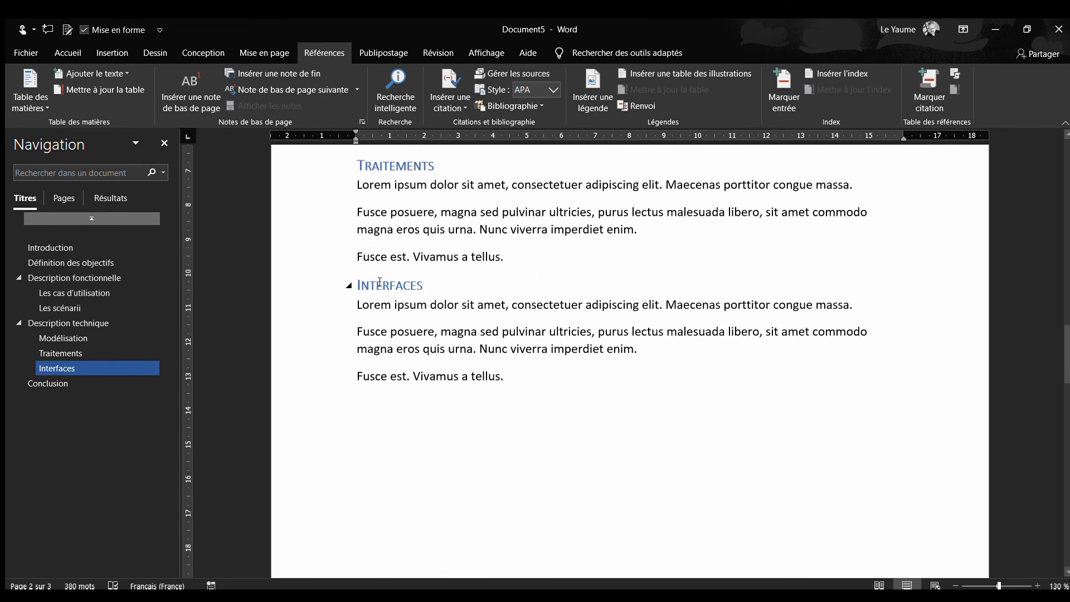
{"action": "scroll", "coordinate": [380, 282], "scroll_direction": "down", "scroll_amount": 5}
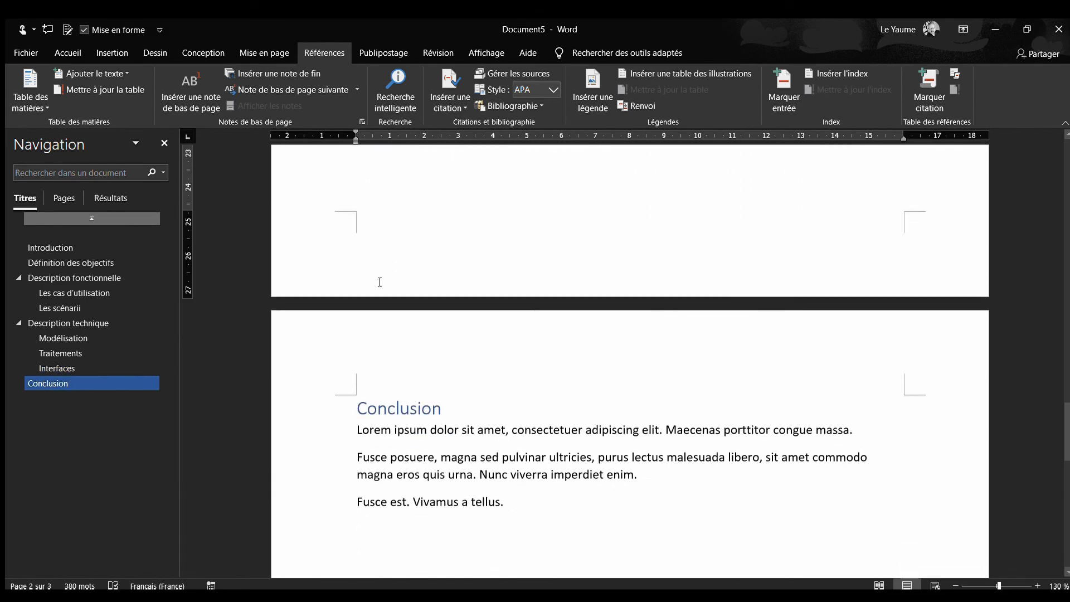
{"action": "left_click", "coordinate": [359, 390]}
{"action": "key", "text": "ctrl+shift+n"}
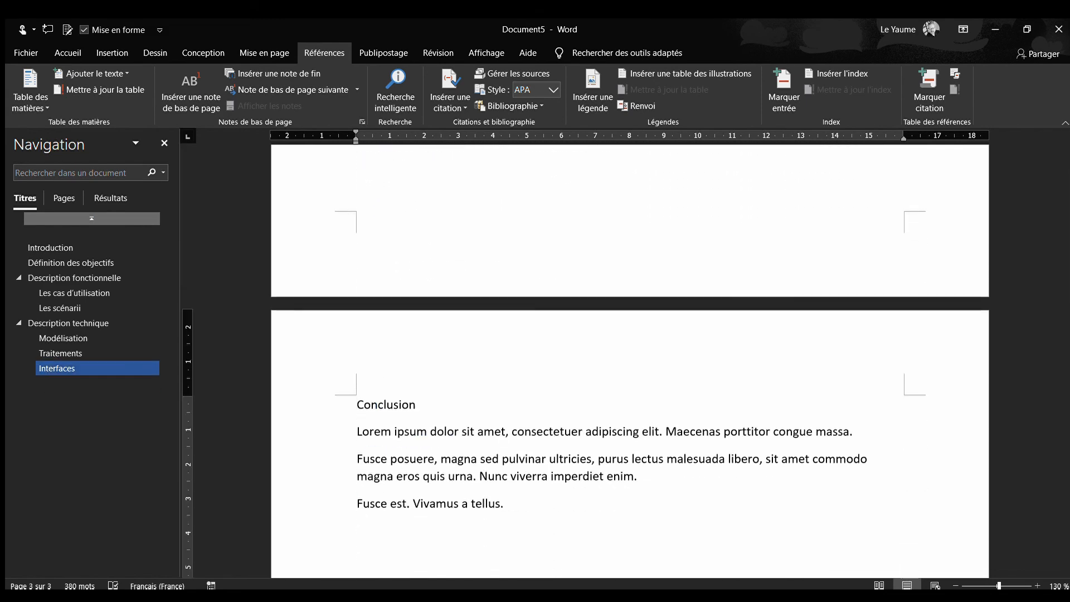
{"action": "key", "text": "ctrl+z"}
Remove the page break and the leftover empty paragraph before the "Conclusion" heading
{"action": "scroll", "coordinate": [381, 403], "scroll_direction": "up", "scroll_amount": 3}
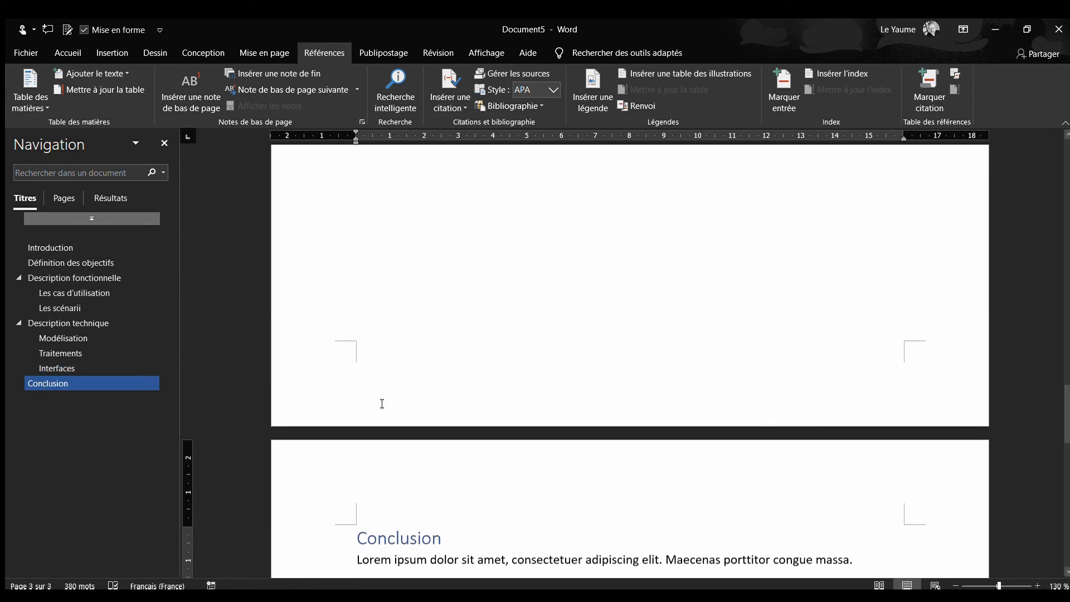
{"action": "left_click", "coordinate": [382, 404]}
{"action": "key", "text": "Delete"}
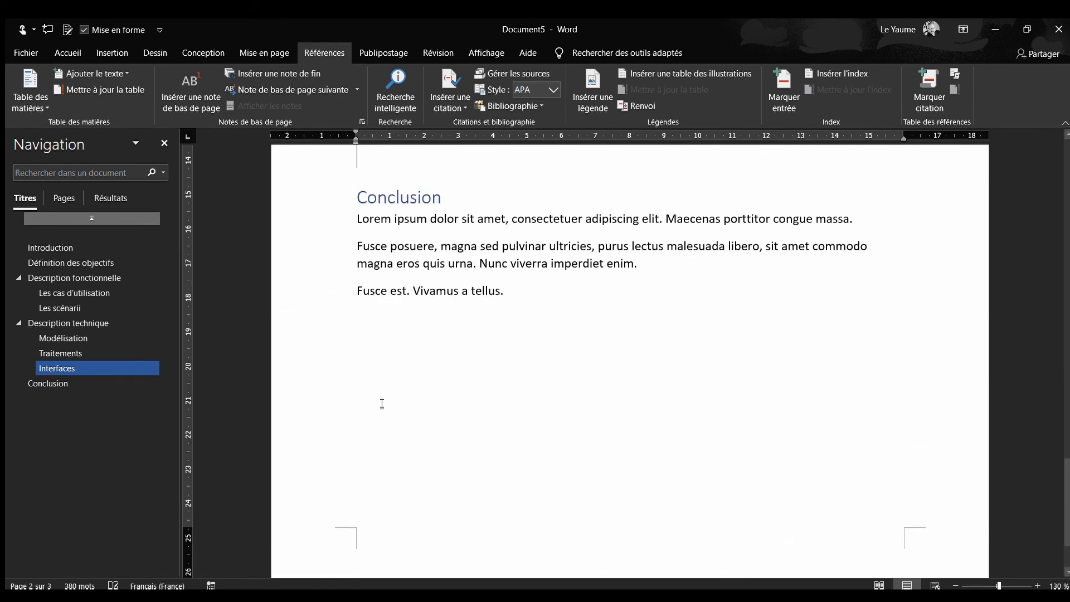
{"action": "scroll", "coordinate": [469, 387], "scroll_direction": "up", "scroll_amount": 3}
{"action": "key", "text": "Delete"}
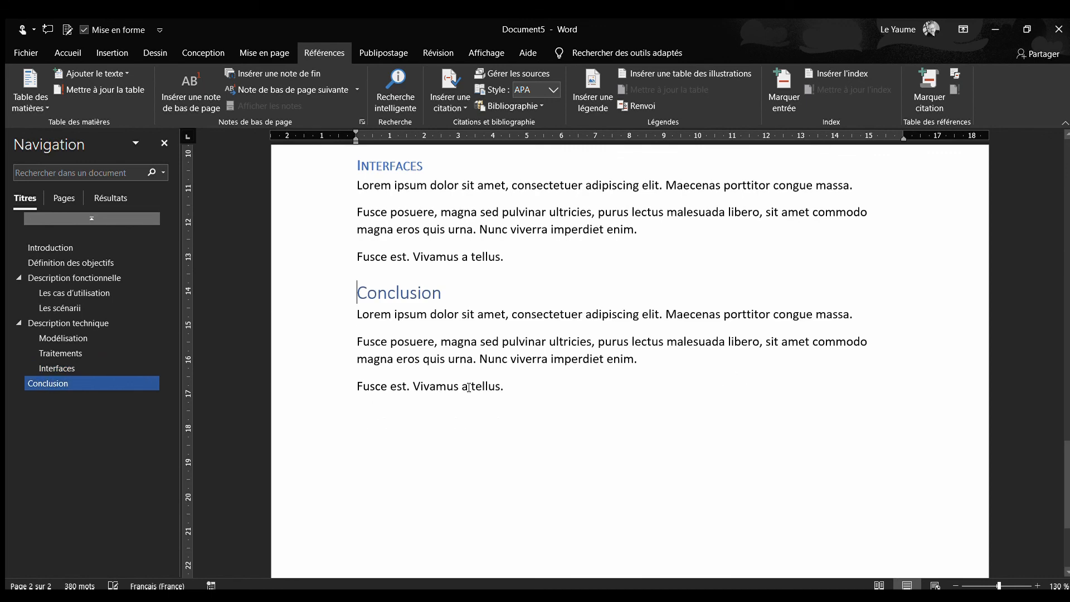
Add a new paragraph reading "Premier scénario" directly below the "Les scénarii" subtitle
{"action": "scroll", "coordinate": [469, 387], "scroll_direction": "up", "scroll_amount": 1}
{"action": "scroll", "coordinate": [469, 387], "scroll_direction": "up", "scroll_amount": 5}
{"action": "scroll", "coordinate": [469, 387], "scroll_direction": "up", "scroll_amount": 3}
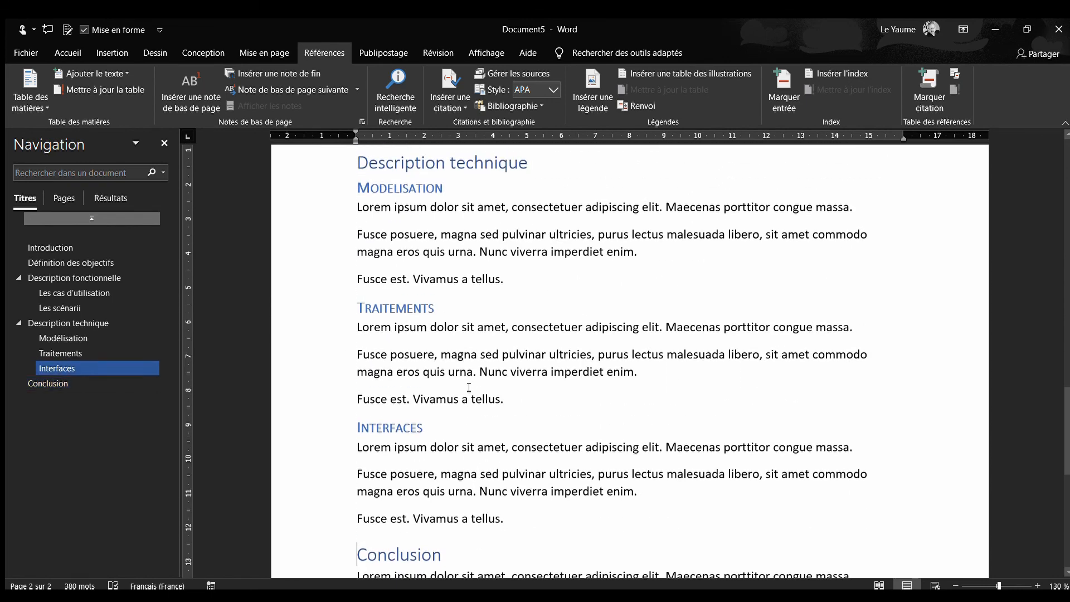
{"action": "scroll", "coordinate": [467, 379], "scroll_direction": "up", "scroll_amount": 10}
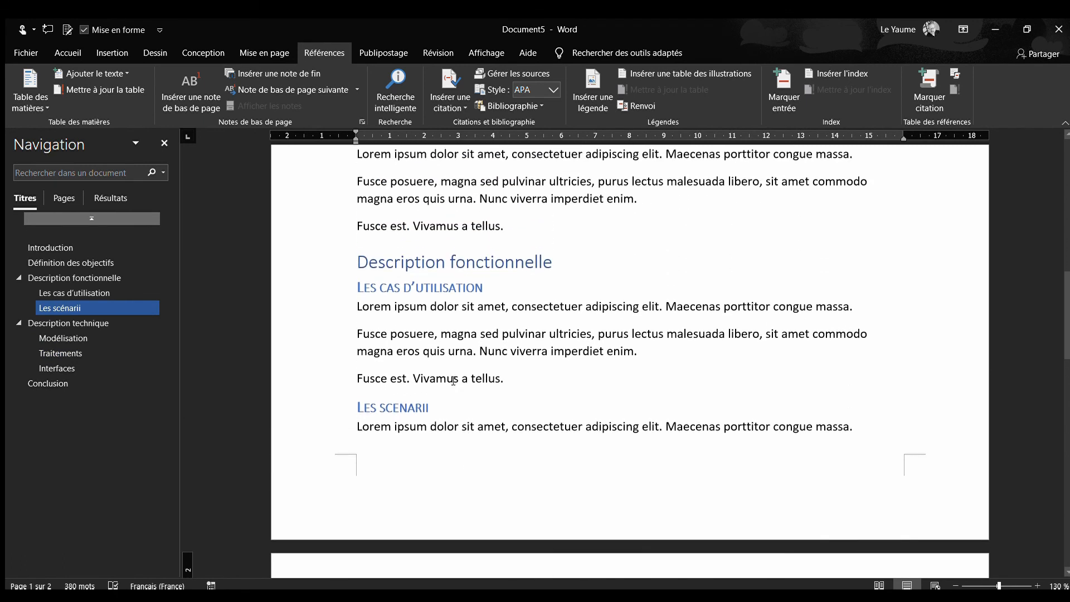
{"action": "left_click", "coordinate": [453, 406]}
{"action": "key", "text": "Return"}
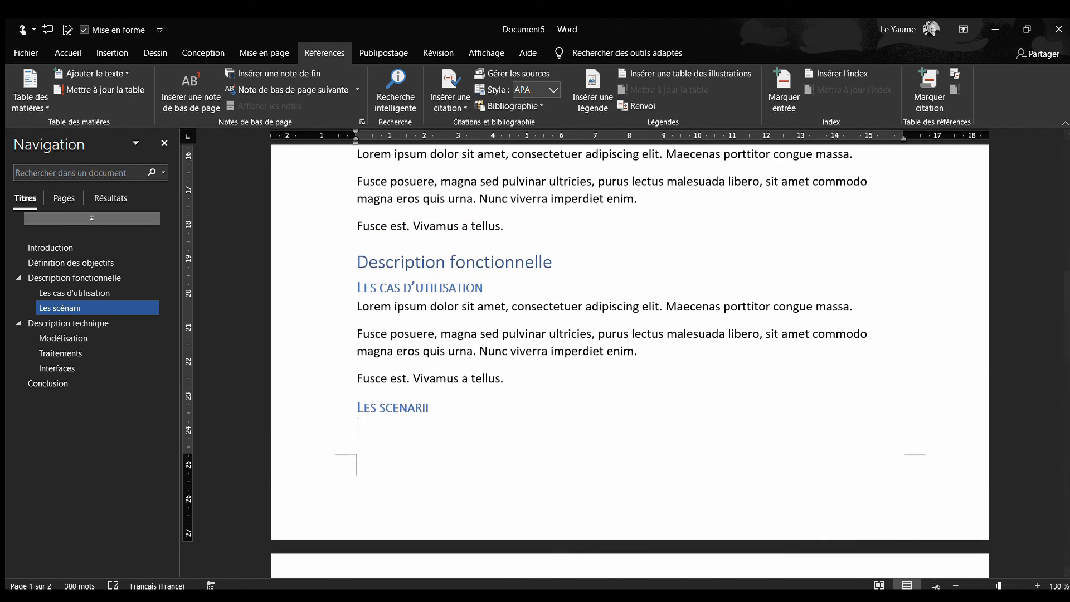
{"action": "type", "text": "Prémier scénario"}
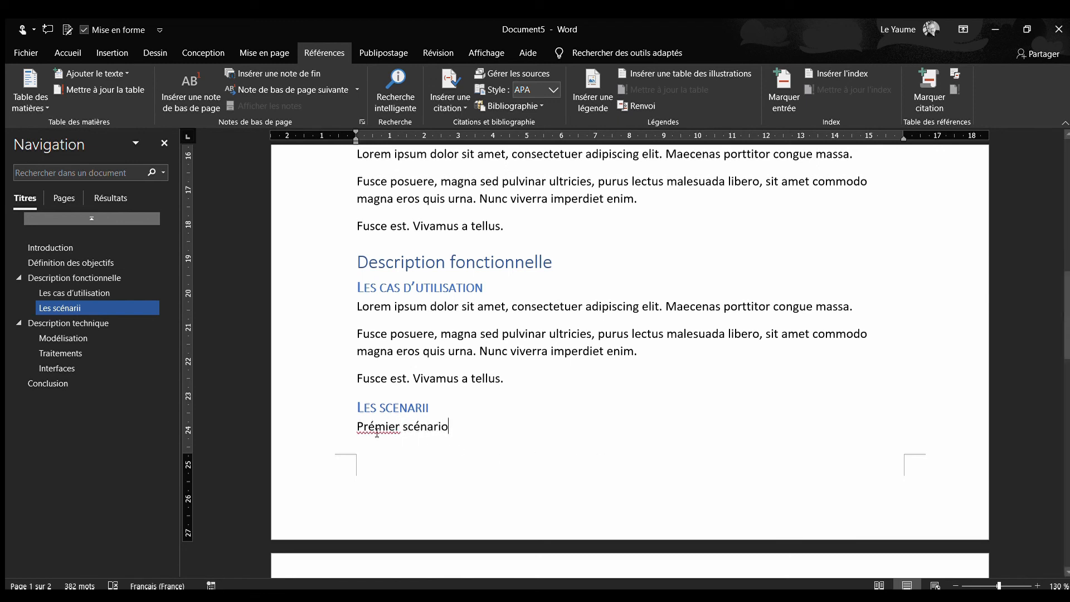
{"action": "key", "text": "BackSpace"}
{"action": "type", "text": "e"}
Apply the Titre 3 style to the "Premier scénario" line
{"action": "left_click_drag", "start_coordinate": [465, 430], "coordinate": [360, 428]}
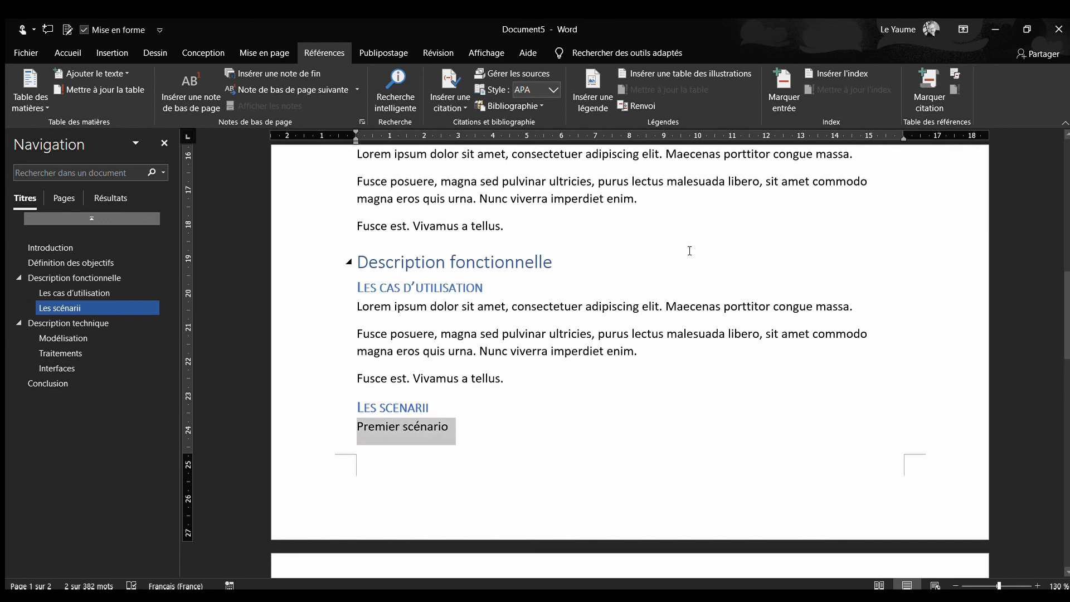
{"action": "left_click", "coordinate": [67, 52]}
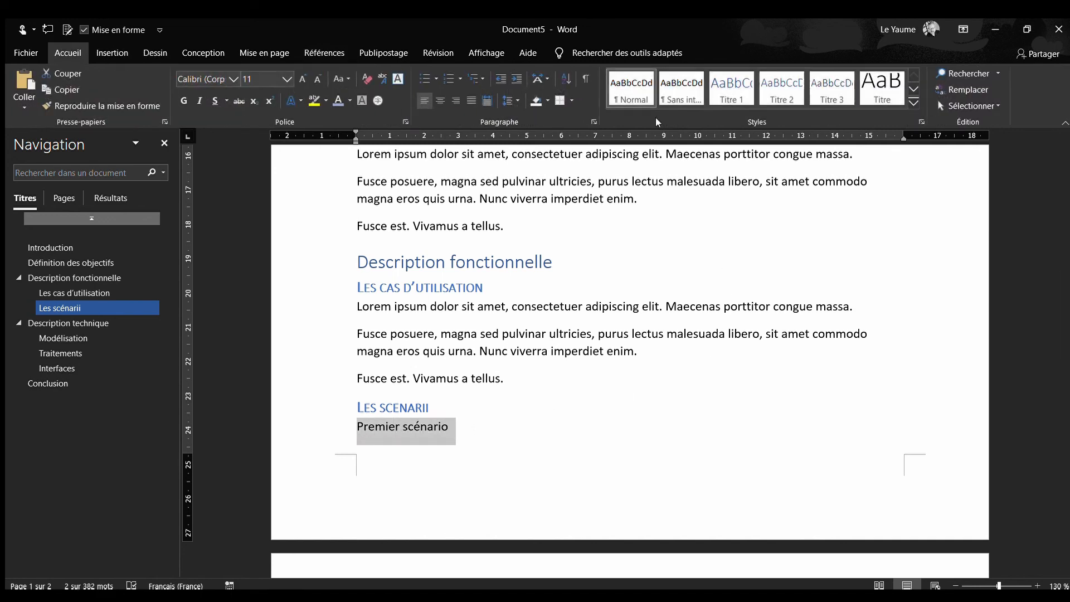
{"action": "left_click", "coordinate": [825, 86]}
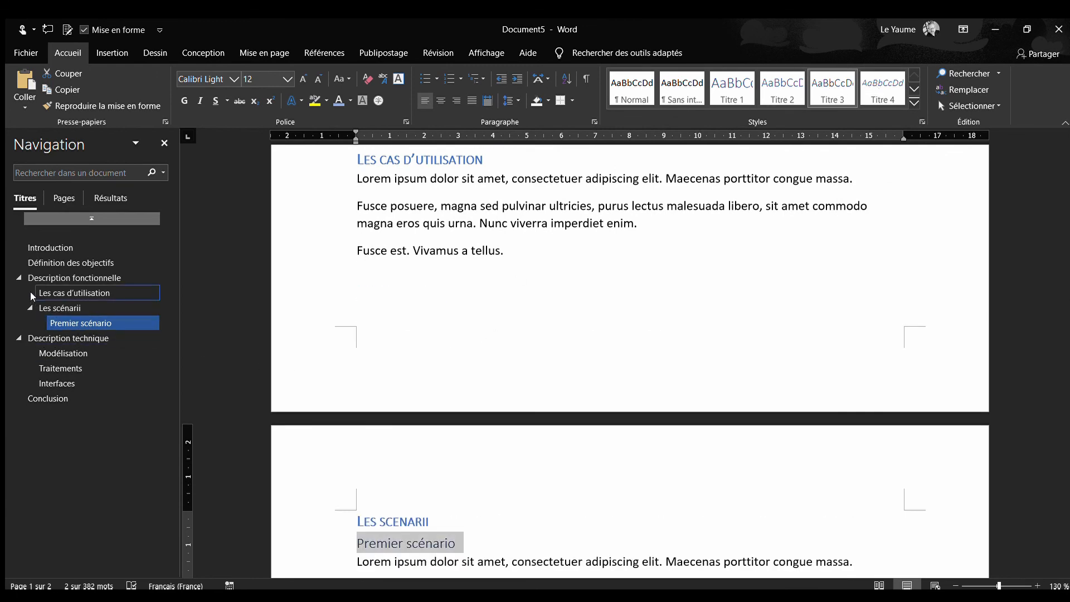
Duplicate the three body paragraphs under "Premier scénario" directly below themselves, before the "Description technique" heading
{"action": "scroll", "coordinate": [535, 436], "scroll_direction": "down", "scroll_amount": 4}
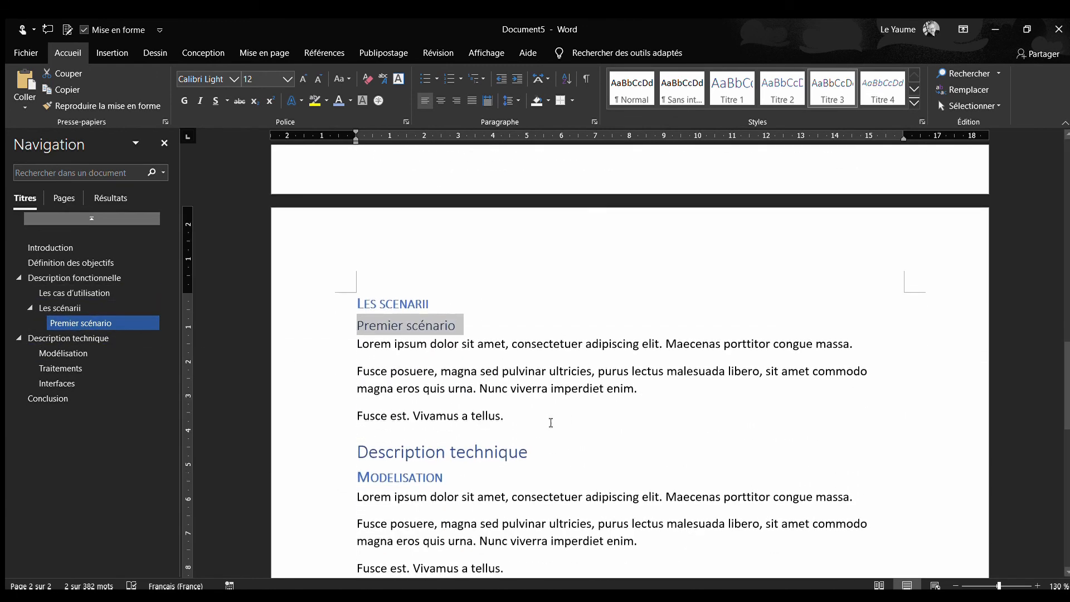
{"action": "left_click_drag", "start_coordinate": [530, 422], "coordinate": [349, 358]}
{"action": "key", "text": "ctrl+c"}
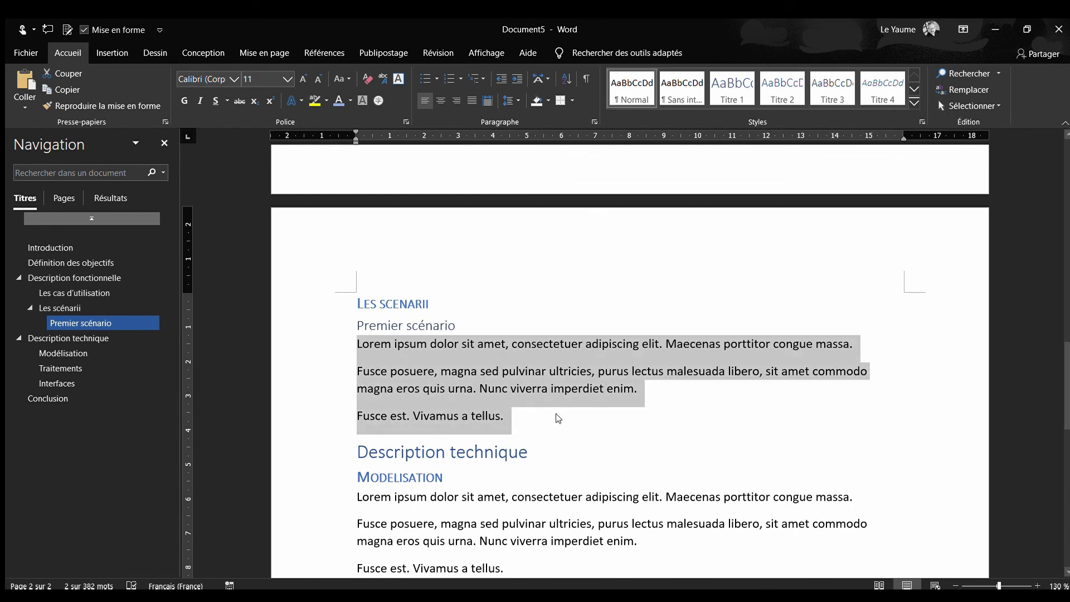
{"action": "left_click", "coordinate": [554, 416]}
{"action": "key", "text": "Return"}
{"action": "key", "text": "ctrl+v"}
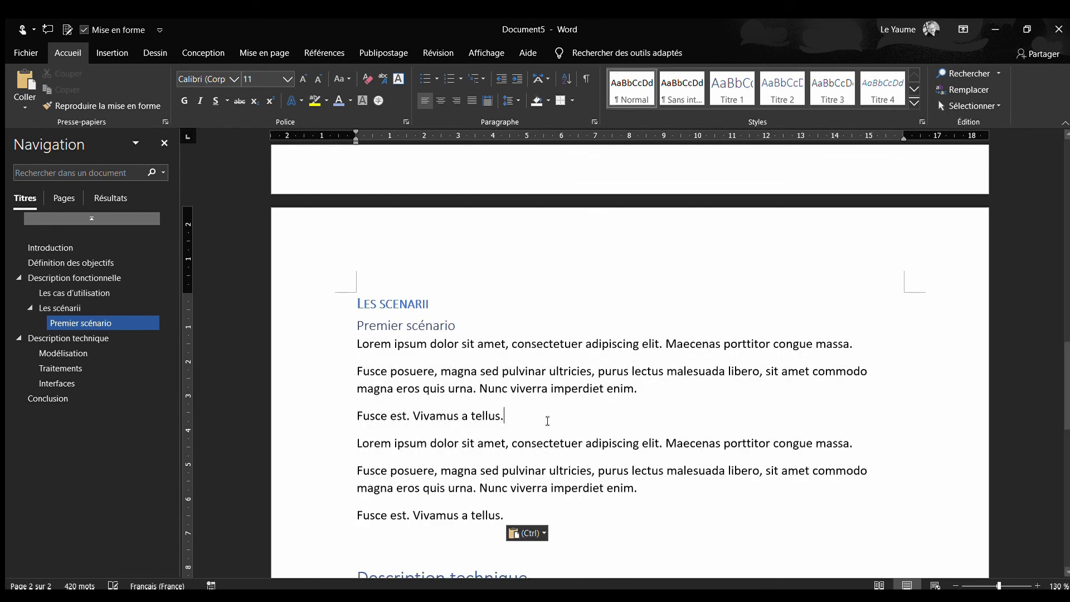
Add a new paragraph reading "Deuxième scénario" between the two identical blocks of body text under "Premier scénario"
{"action": "key", "text": "Return"}
{"action": "type", "text": "Deu"}
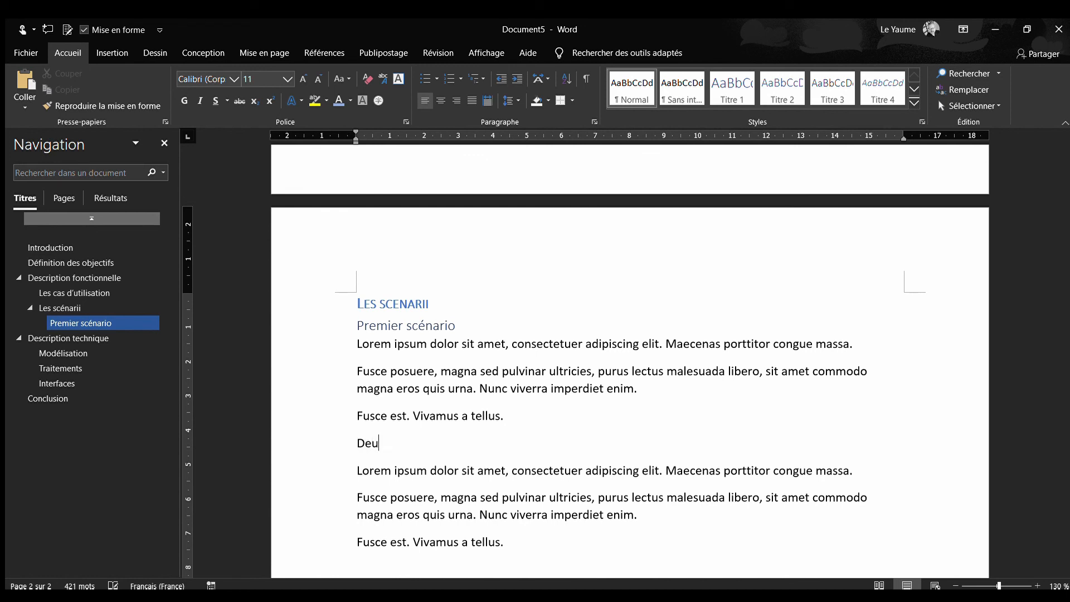
{"action": "type", "text": "xième scénario"}
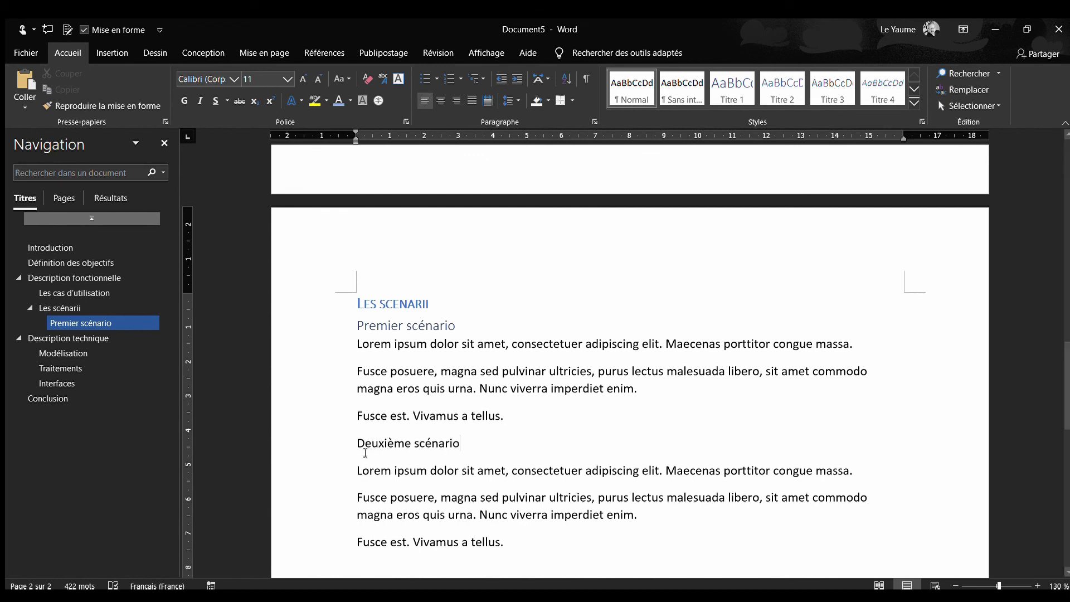
Apply the Titre 3 style to the "Deuxième scénario" line
{"action": "triple_click", "coordinate": [368, 445]}
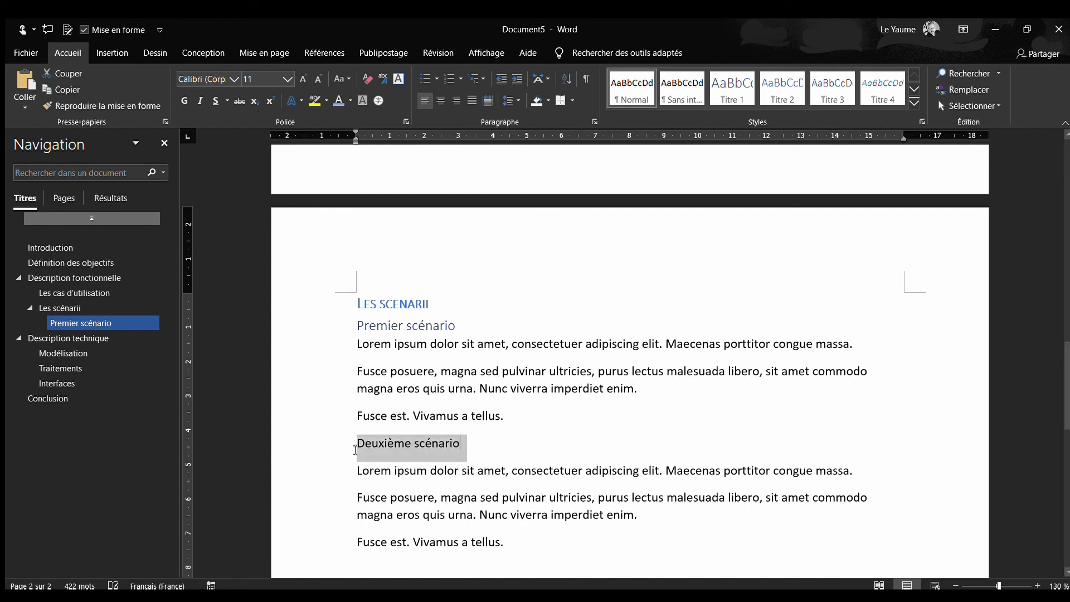
{"action": "left_click", "coordinate": [831, 92]}
{"action": "left_click", "coordinate": [392, 566]}
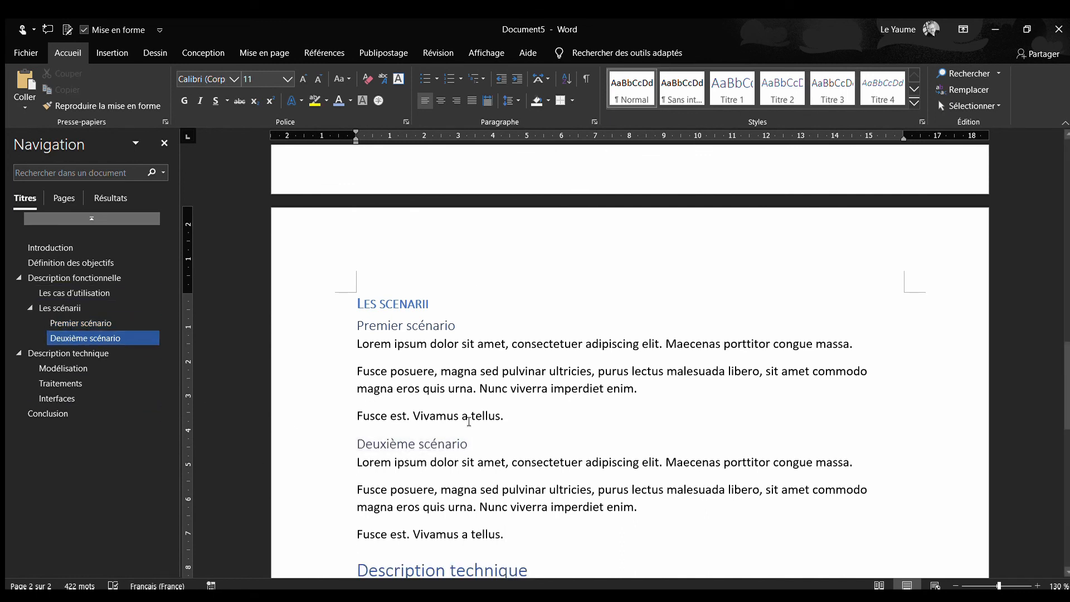
Update the entire table of contents at the start of the document, refreshing both its heading entries and page numbers
{"action": "scroll", "coordinate": [534, 397], "scroll_direction": "up", "scroll_amount": 4}
{"action": "left_click", "coordinate": [38, 244]}
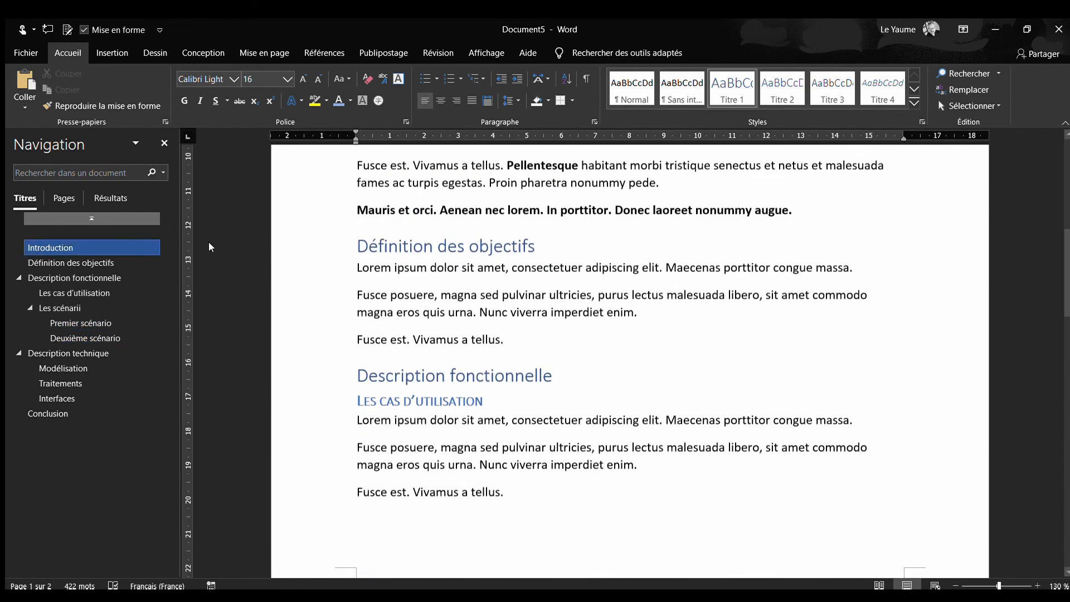
{"action": "scroll", "coordinate": [354, 256], "scroll_direction": "up", "scroll_amount": 4}
{"action": "scroll", "coordinate": [470, 276], "scroll_direction": "up", "scroll_amount": 3}
{"action": "left_click", "coordinate": [445, 276]}
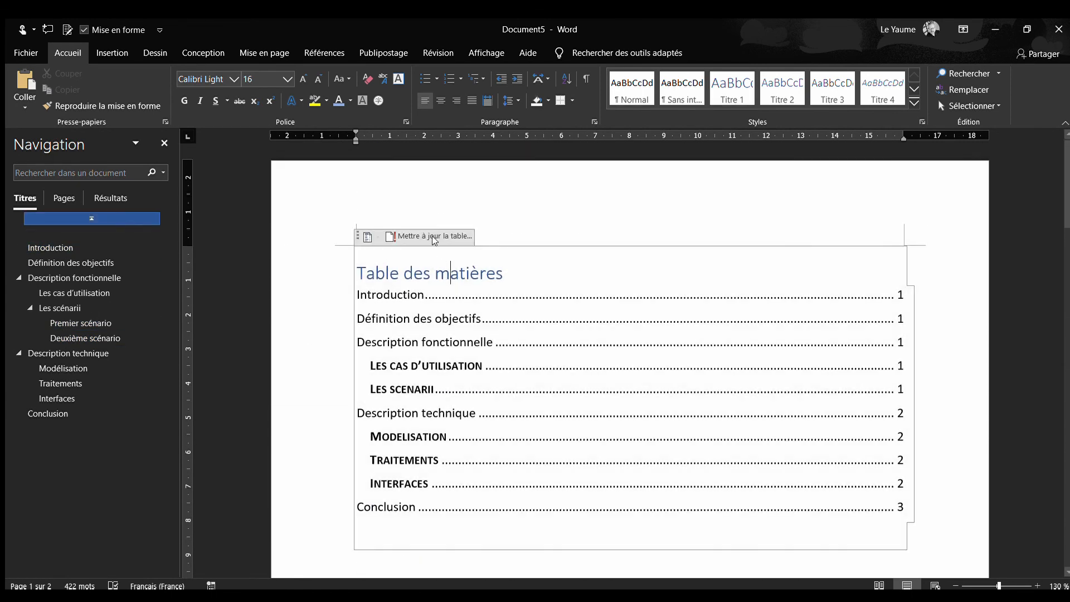
{"action": "left_click", "coordinate": [554, 325]}
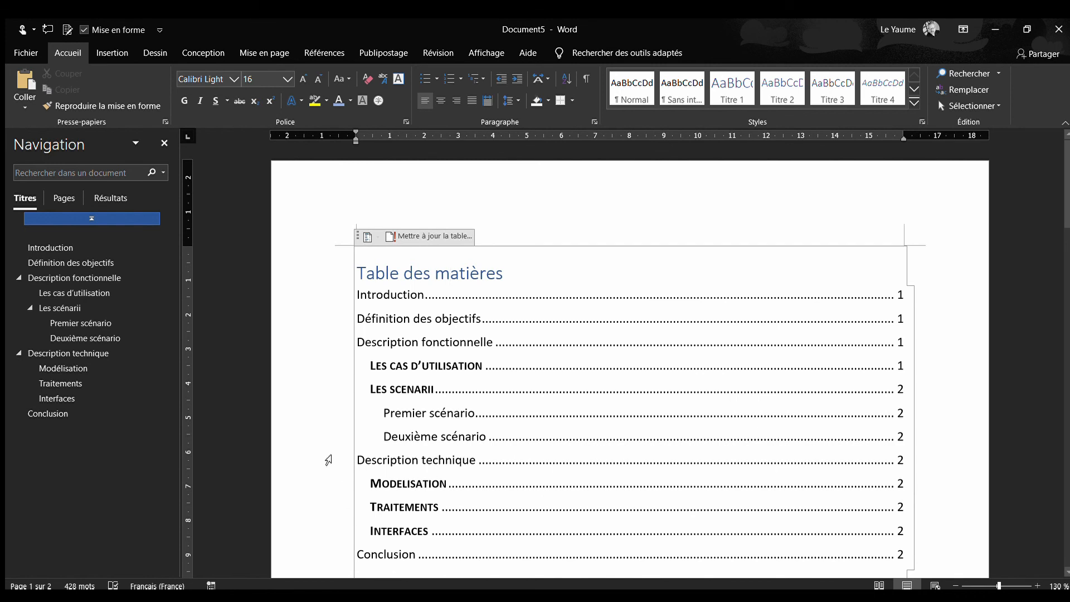
{"action": "left_click", "coordinate": [329, 460]}
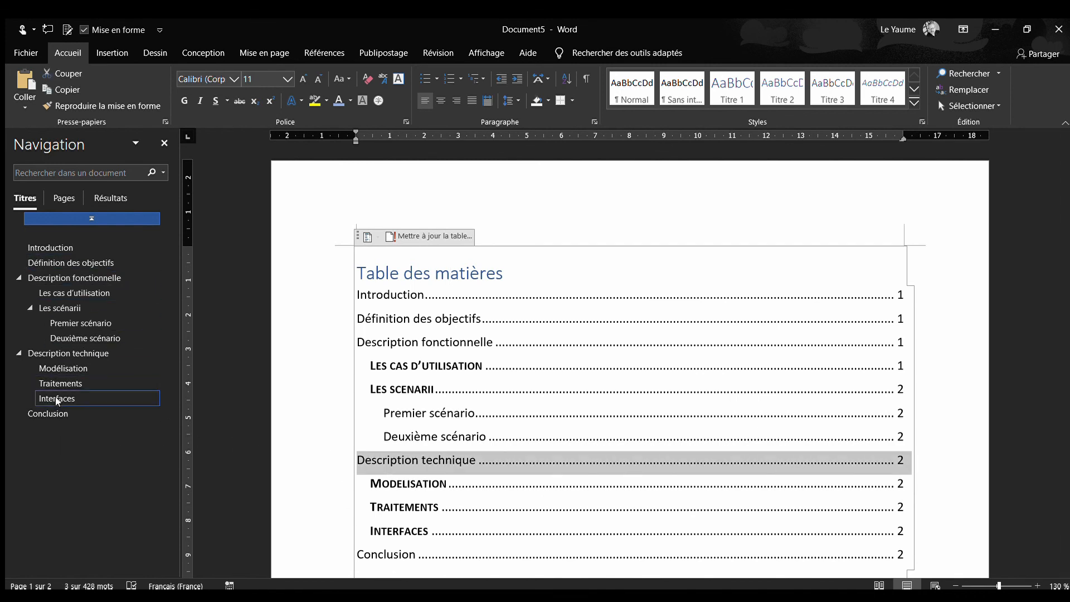
{"action": "left_click", "coordinate": [309, 346]}
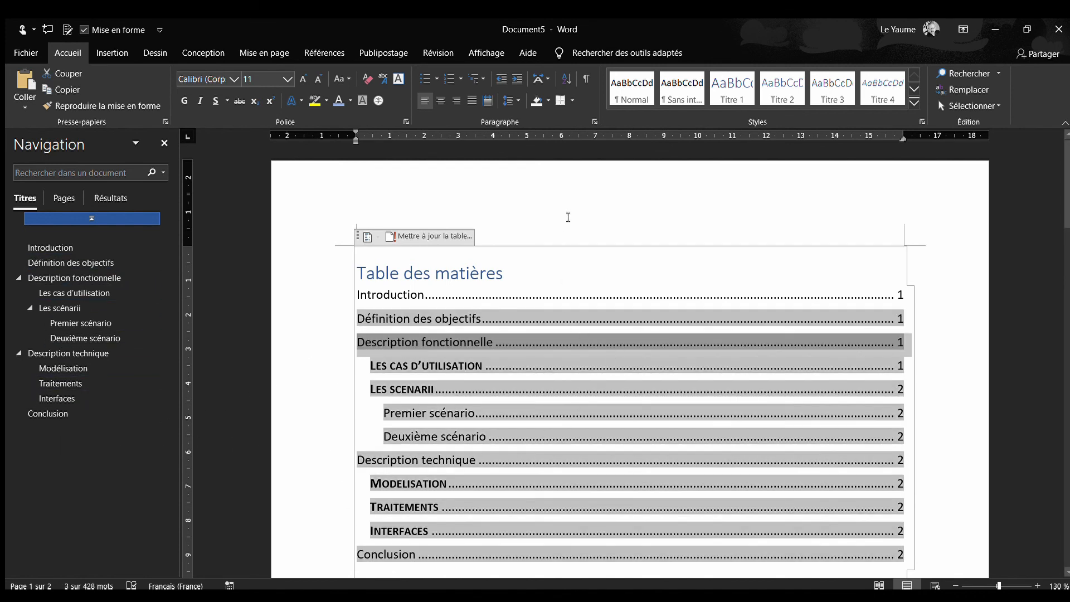
{"action": "left_click", "coordinate": [637, 228]}
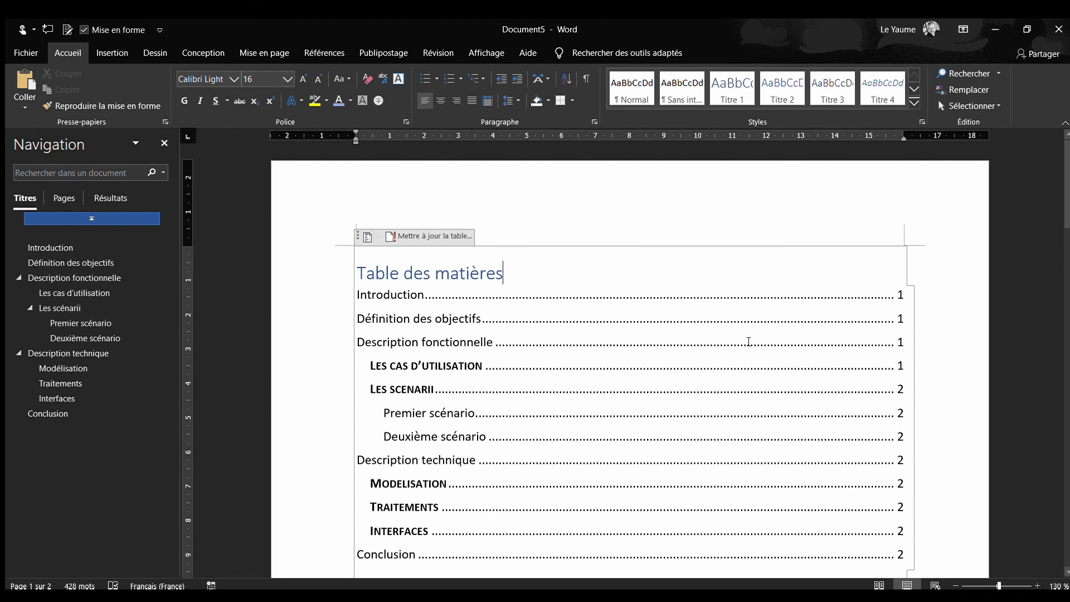
{"action": "left_click", "coordinate": [917, 301]}
{"action": "scroll", "coordinate": [557, 390], "scroll_direction": "down", "scroll_amount": 4}
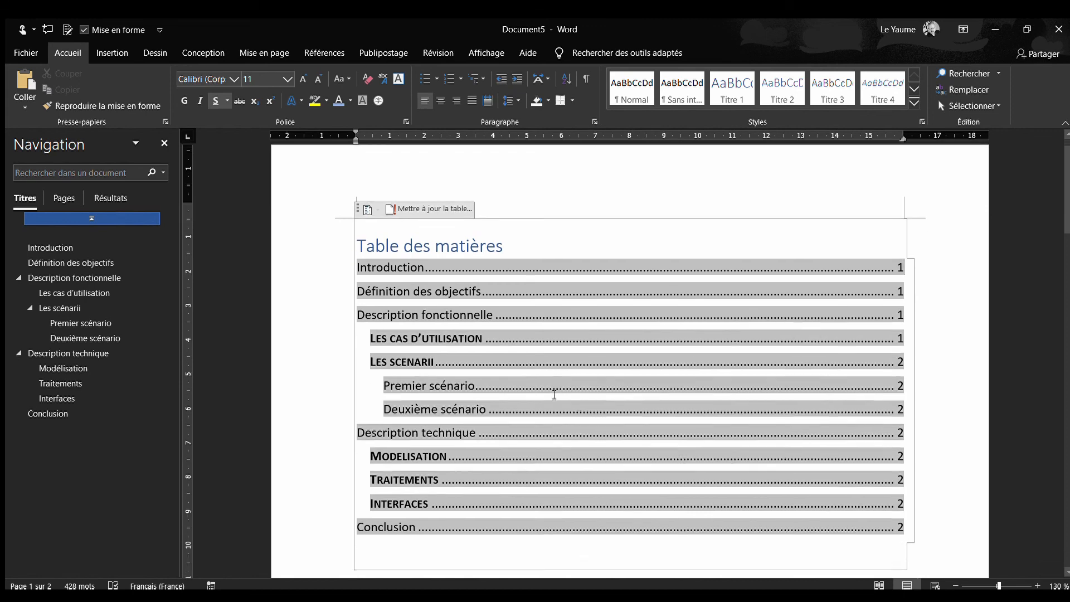
{"action": "scroll", "coordinate": [554, 395], "scroll_direction": "down", "scroll_amount": 15}
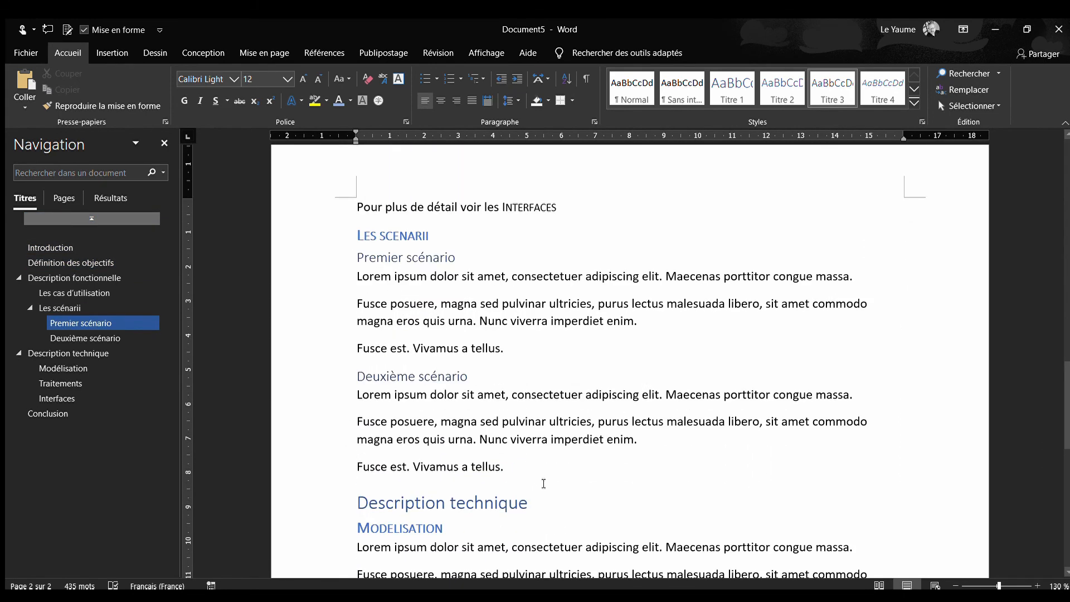